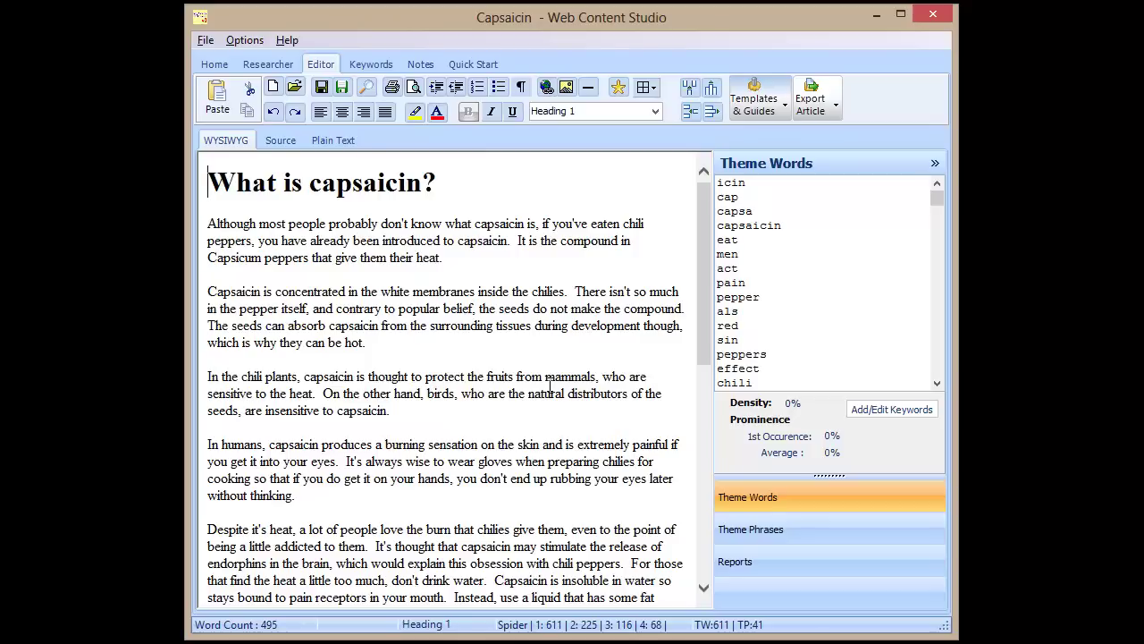
# - Check density and prominence for the theme words icin, cap, capsaicin, als and sin
pyautogui.click(814, 532)
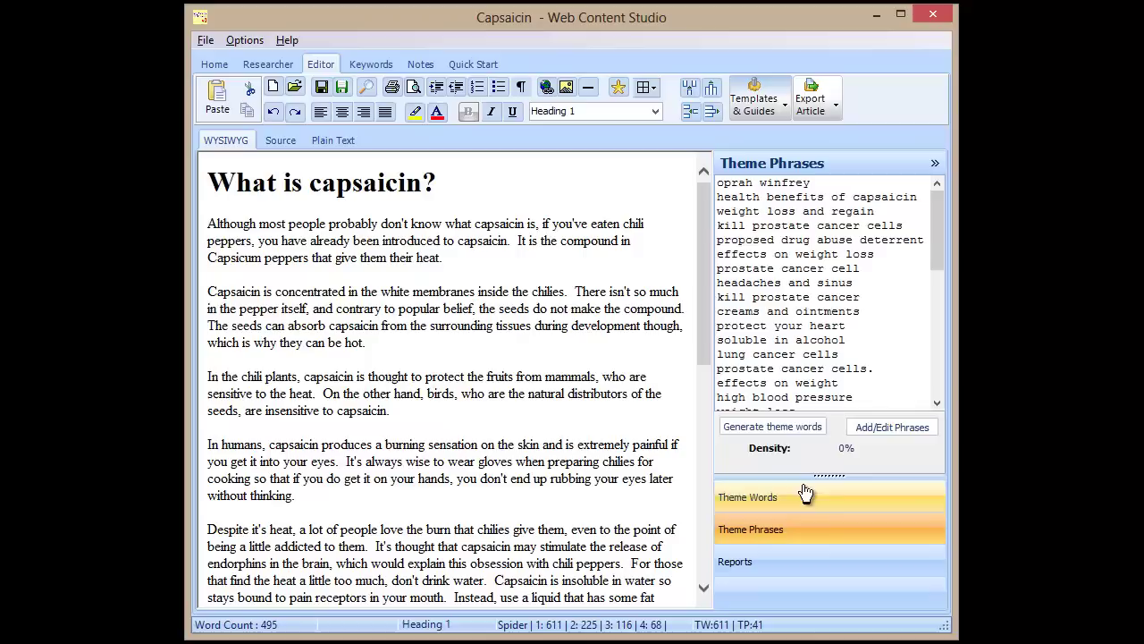
pyautogui.click(805, 494)
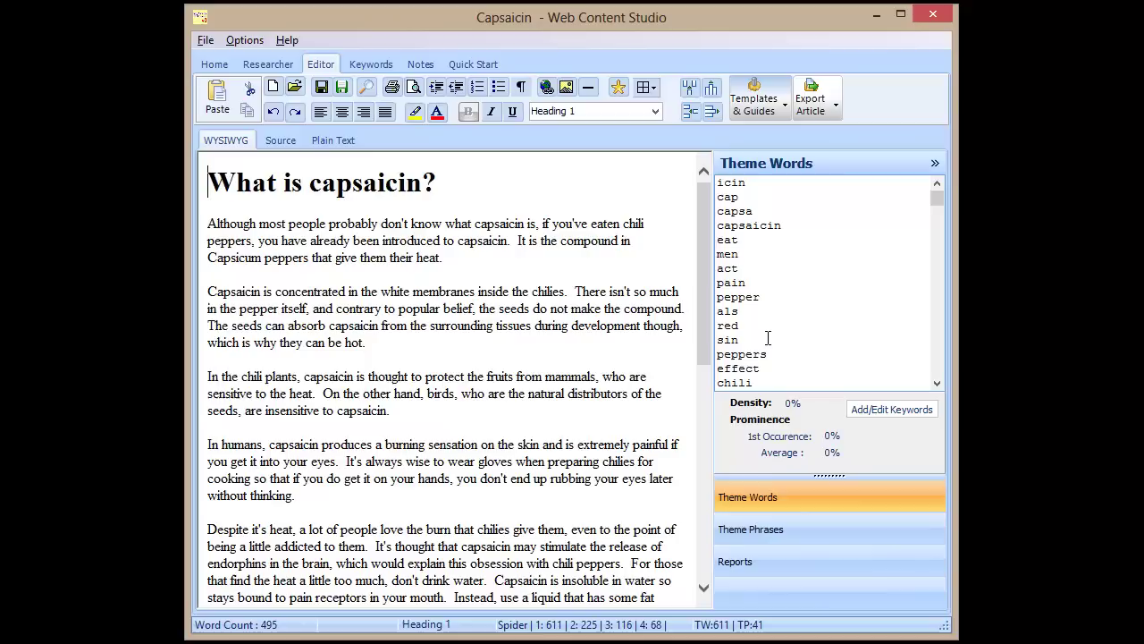
pyautogui.moveTo(938, 199); pyautogui.dragTo(940, 171)
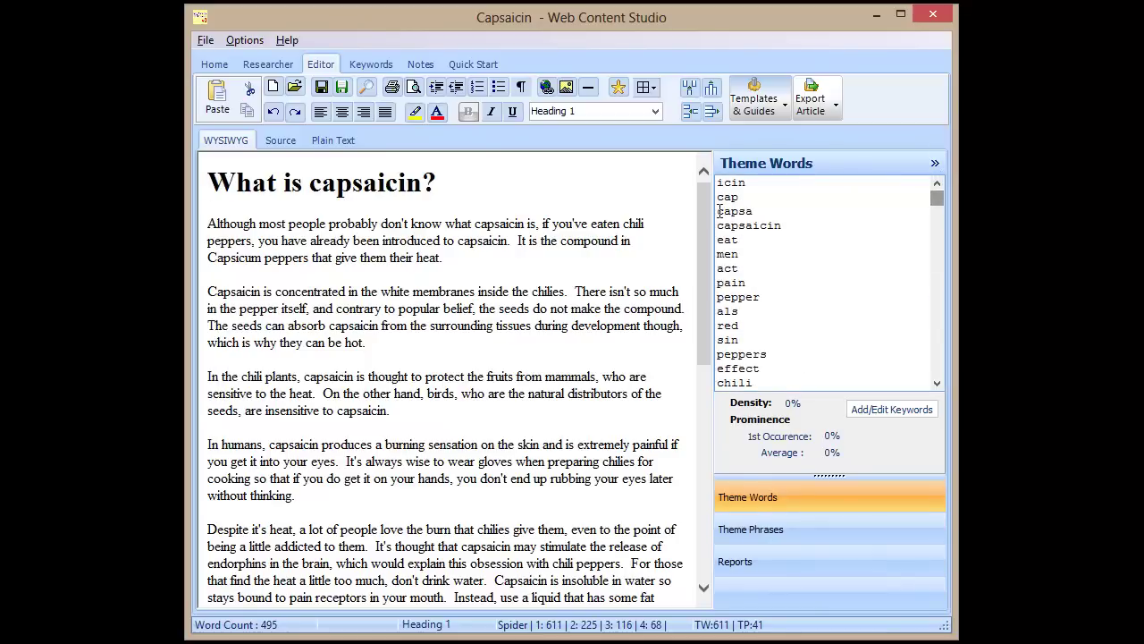
pyautogui.click(742, 182)
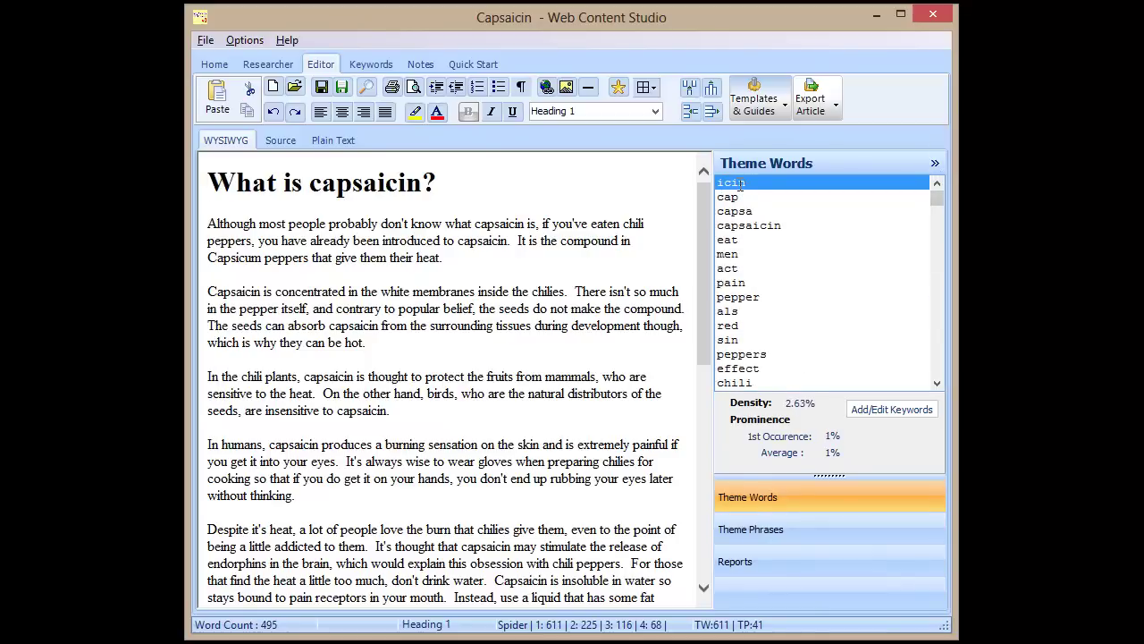
pyautogui.click(750, 198)
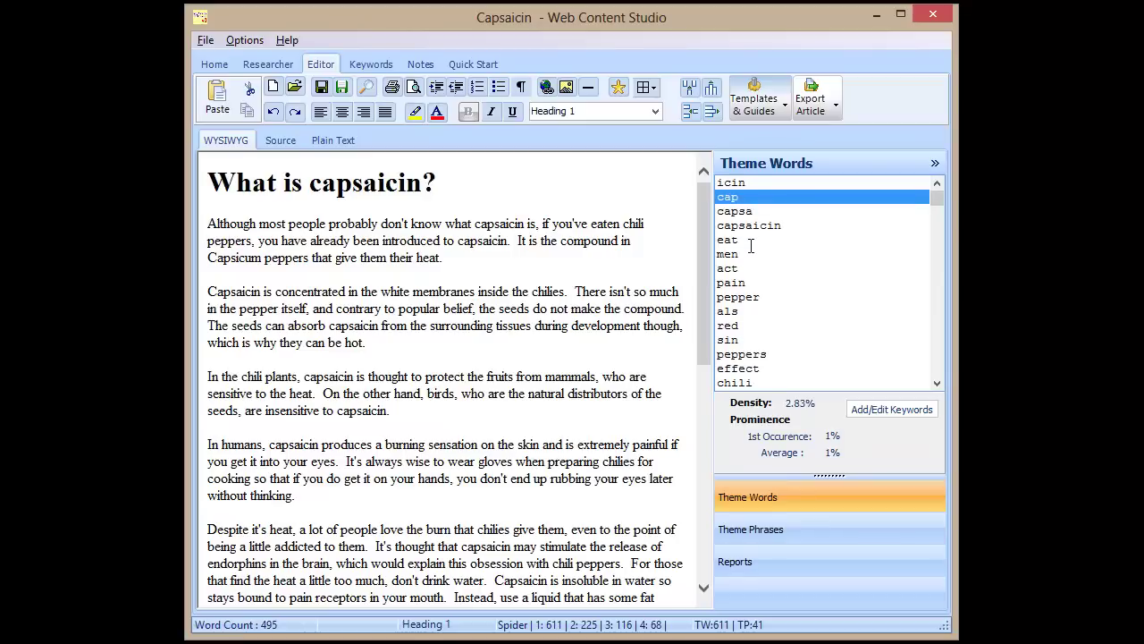
pyautogui.click(758, 183)
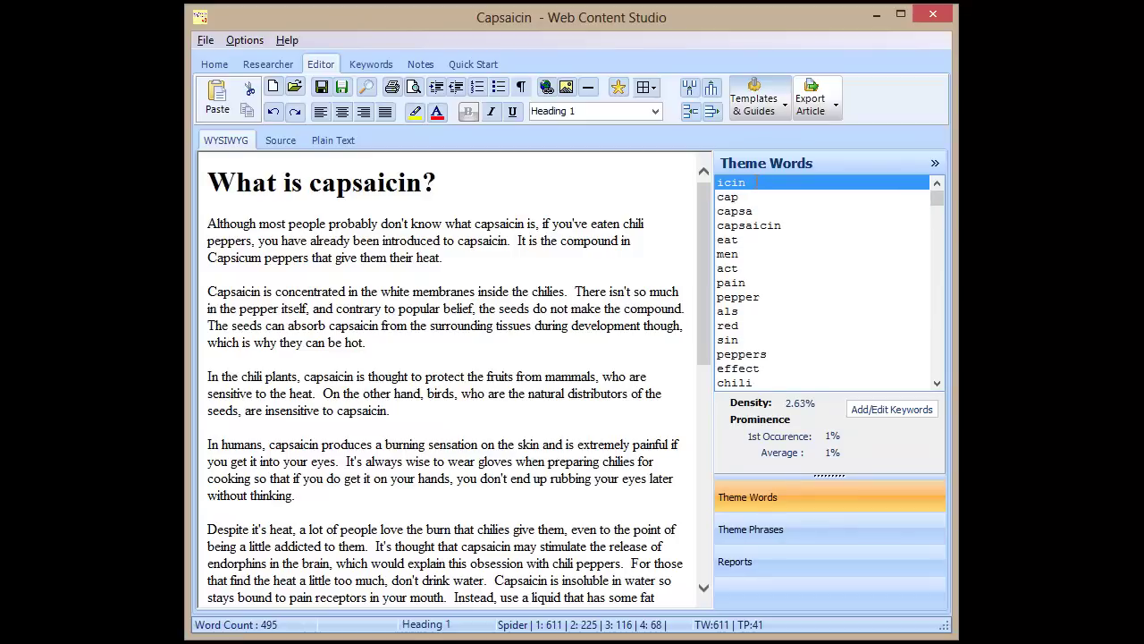
pyautogui.click(752, 225)
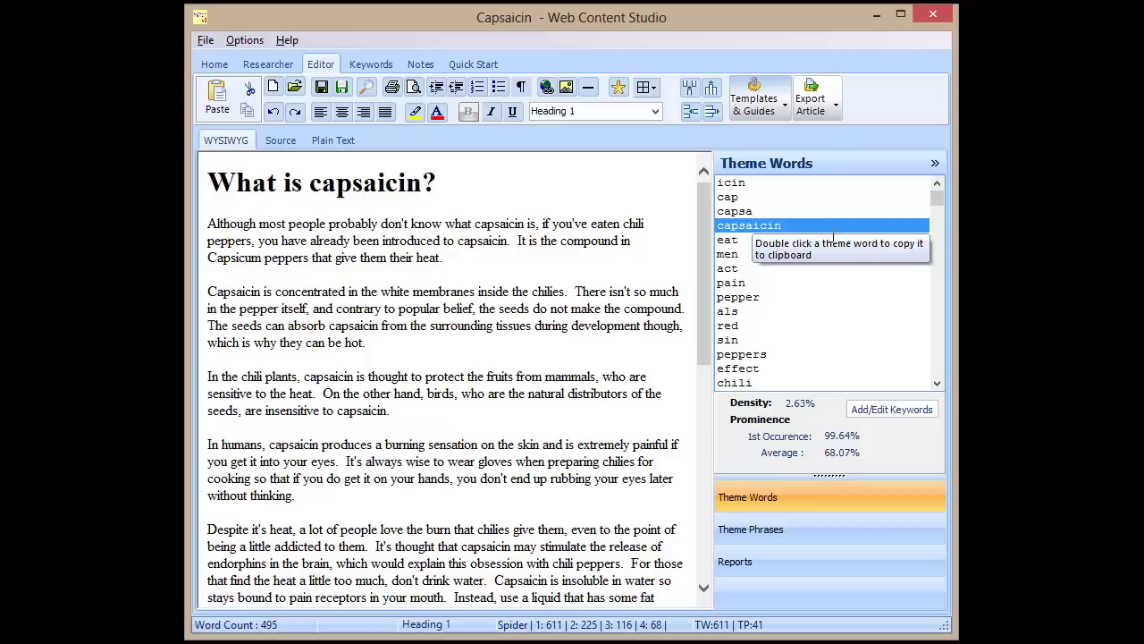
pyautogui.click(738, 311)
pyautogui.click(741, 339)
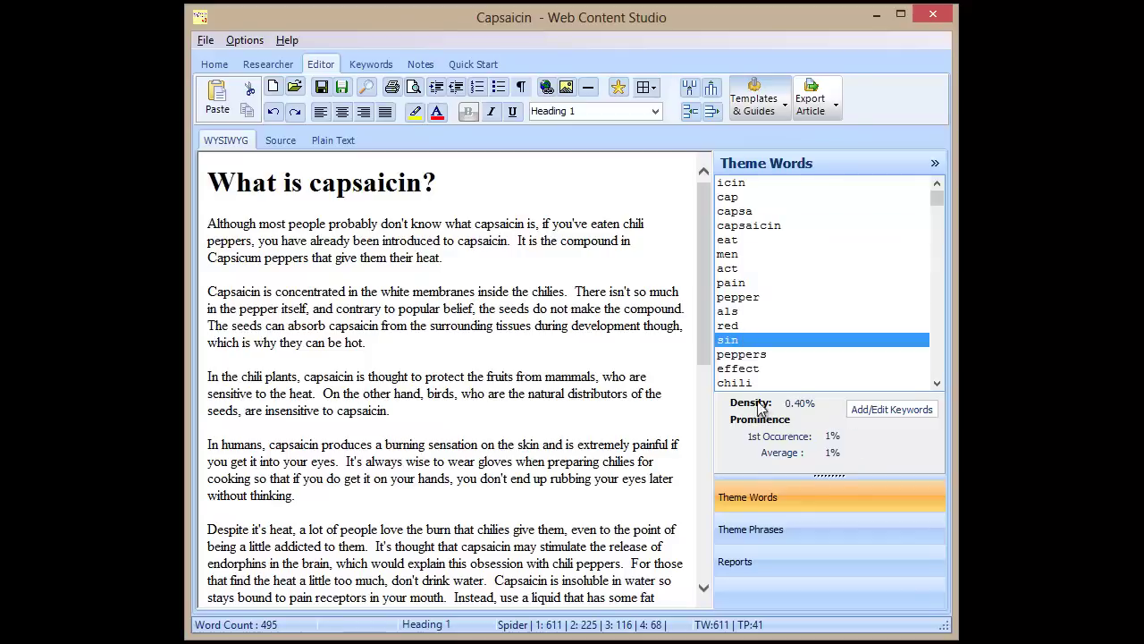
# - Run Check Theme Words Against Top 10 with the main phrase 'what is capsaicin'
pyautogui.click(767, 559)
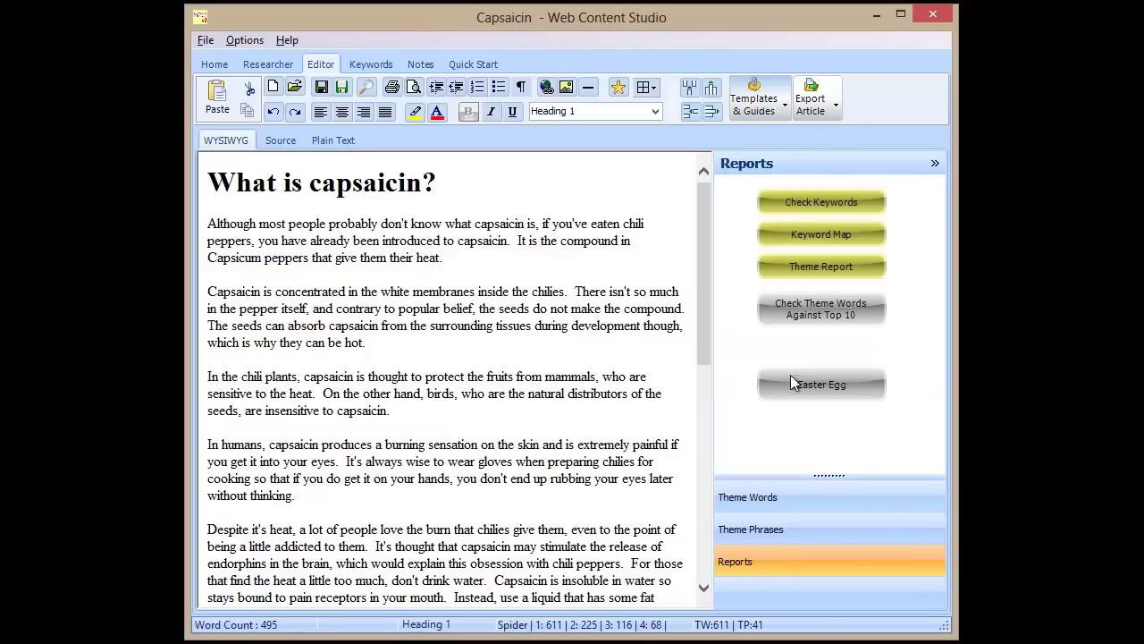
pyautogui.click(804, 318)
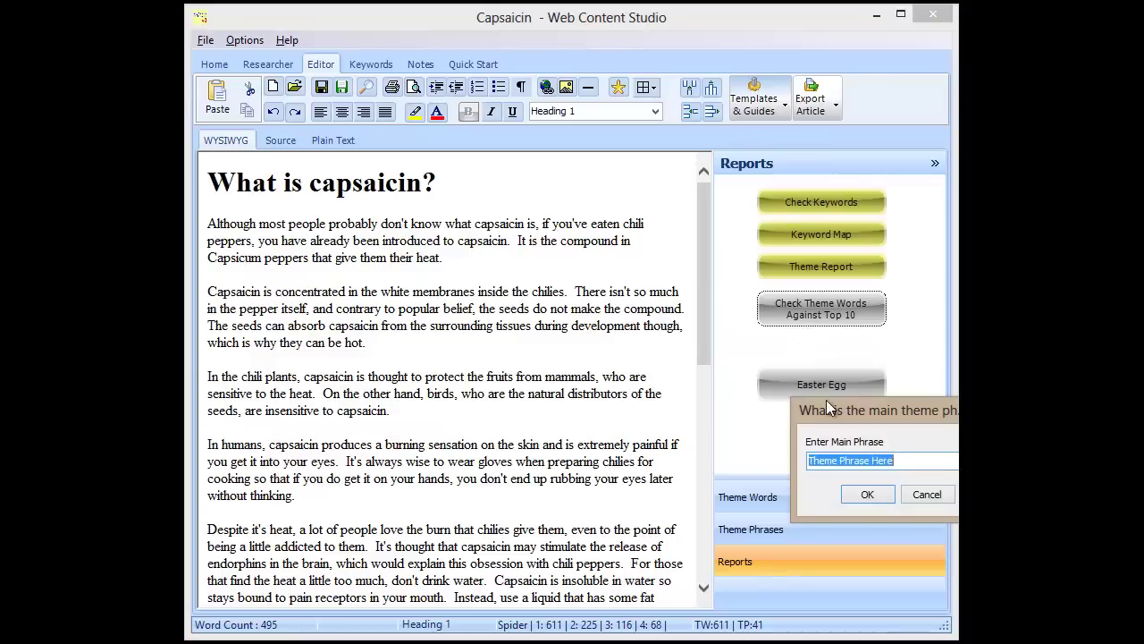
pyautogui.write('waht')
pyautogui.press('BackSpace')
pyautogui.press('BackSpace')
pyautogui.press('BackSpace')
pyautogui.write('hat i')
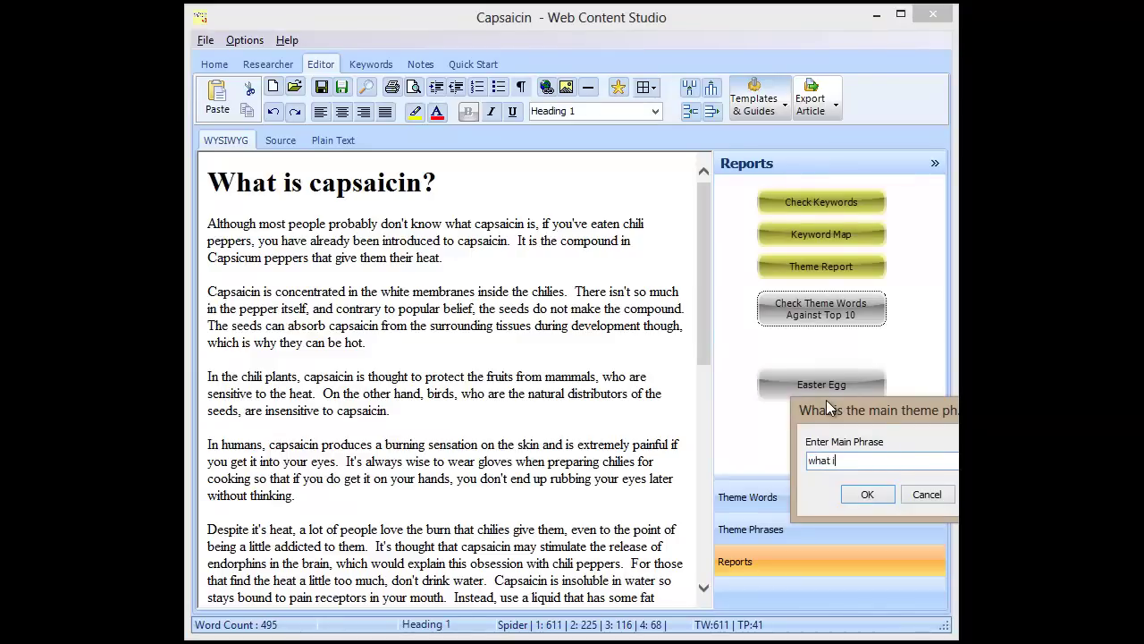
pyautogui.write('s capsaicin')
pyautogui.click(889, 498)
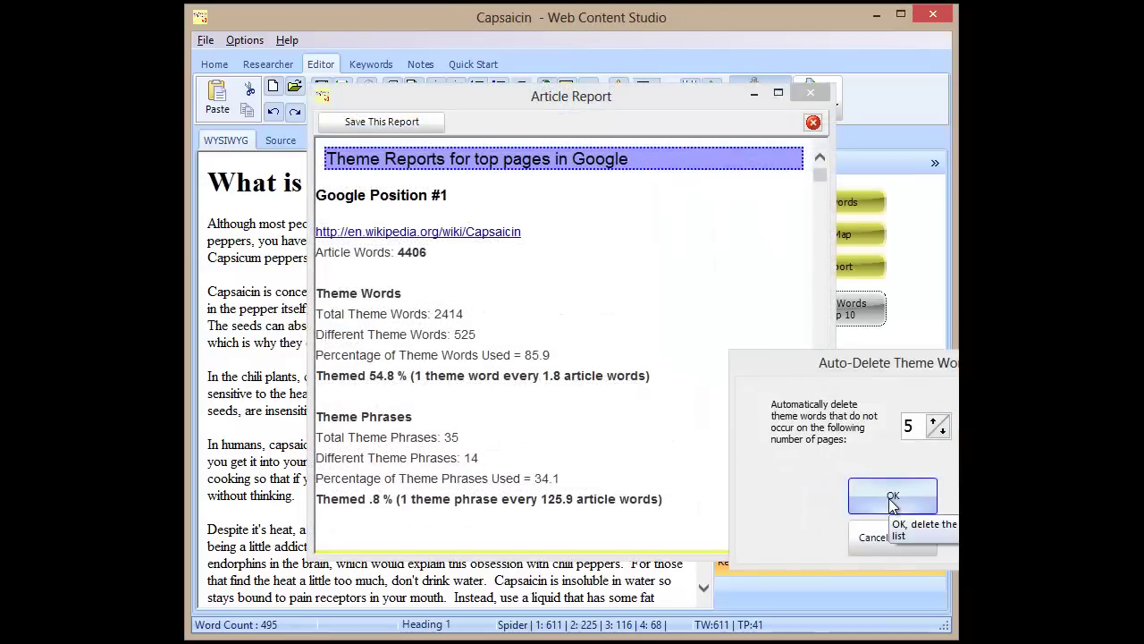
# - Move the Auto-Delete prompt aside and read through the report's 100% scores and word counts
pyautogui.moveTo(934, 364); pyautogui.dragTo(644, 255)
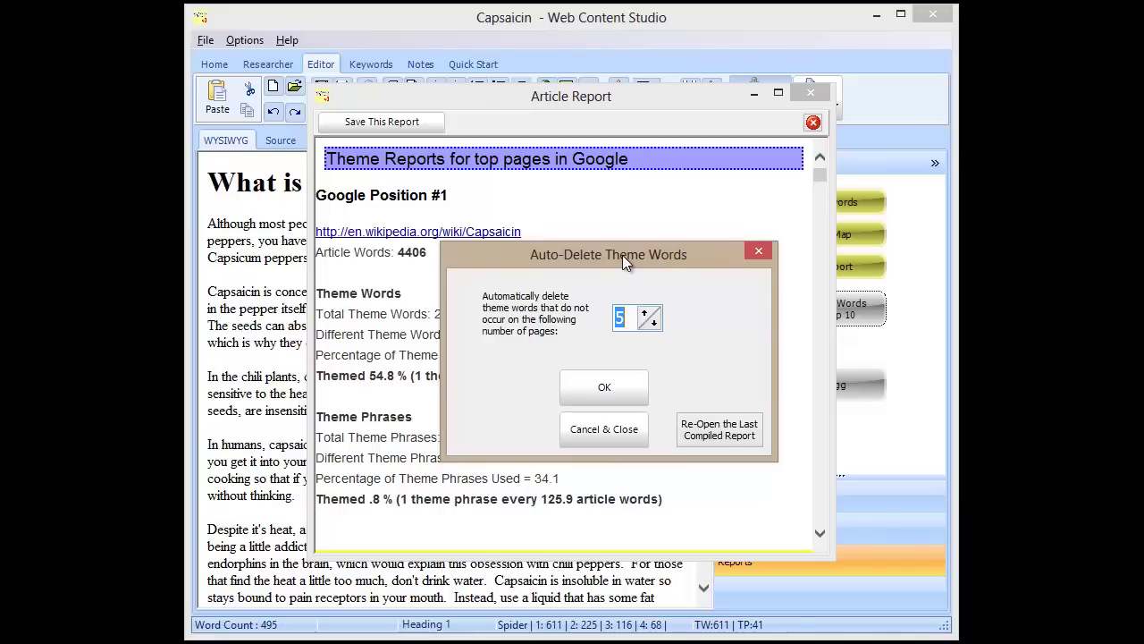
pyautogui.moveTo(622, 255); pyautogui.dragTo(956, 225)
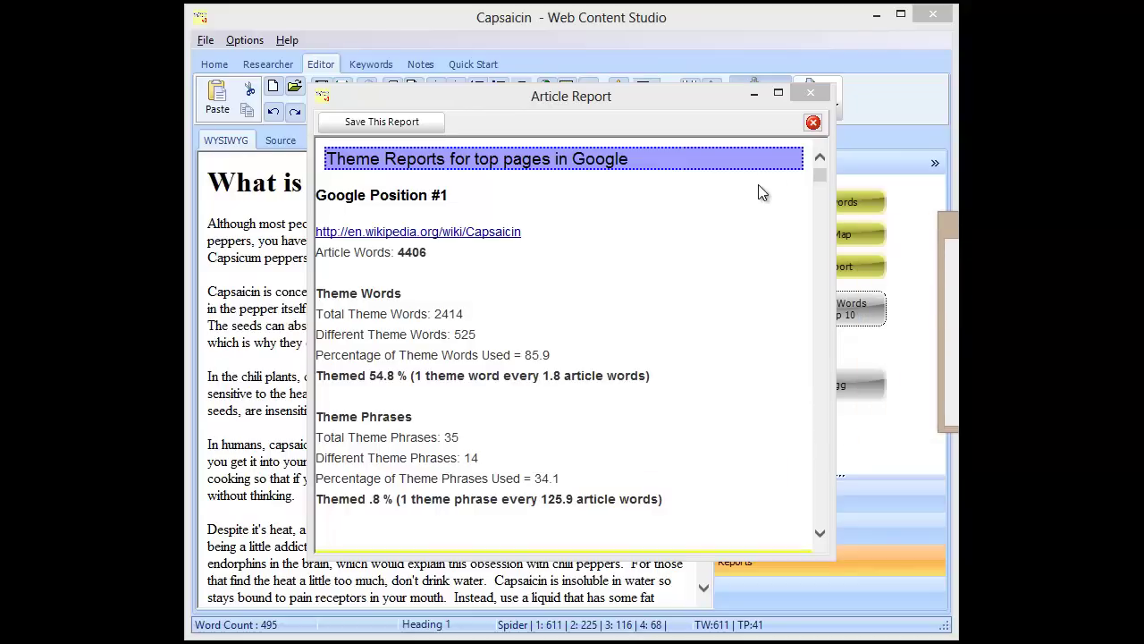
pyautogui.scroll(-2, 820, 534)
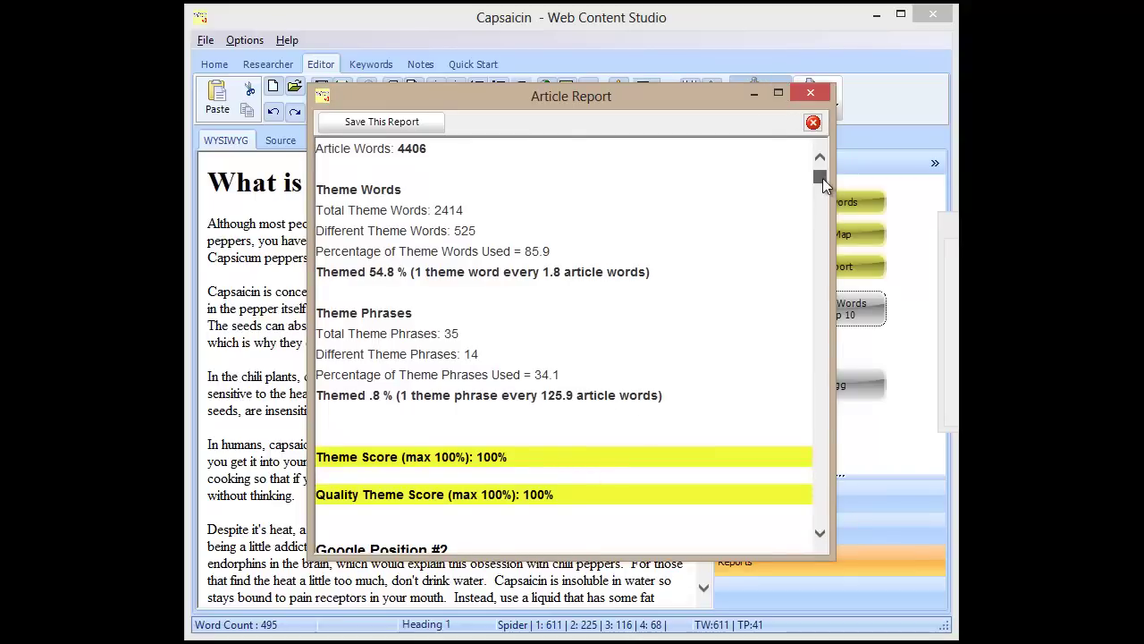
pyautogui.moveTo(822, 178); pyautogui.dragTo(831, 564)
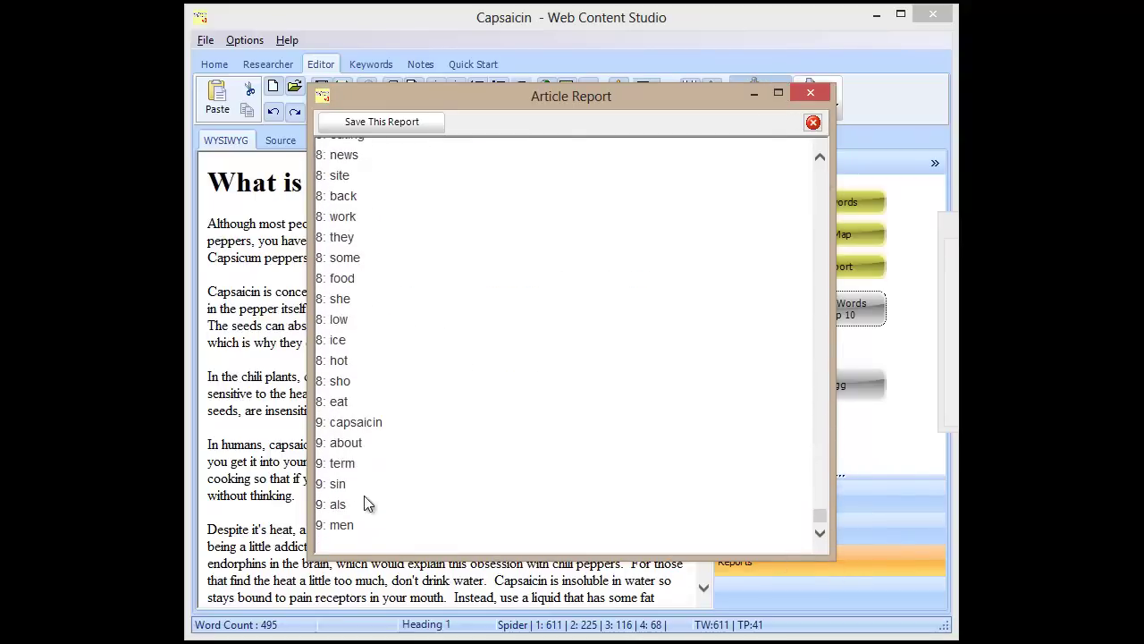
pyautogui.moveTo(330, 402); pyautogui.dragTo(373, 429)
pyautogui.doubleClick(382, 429)
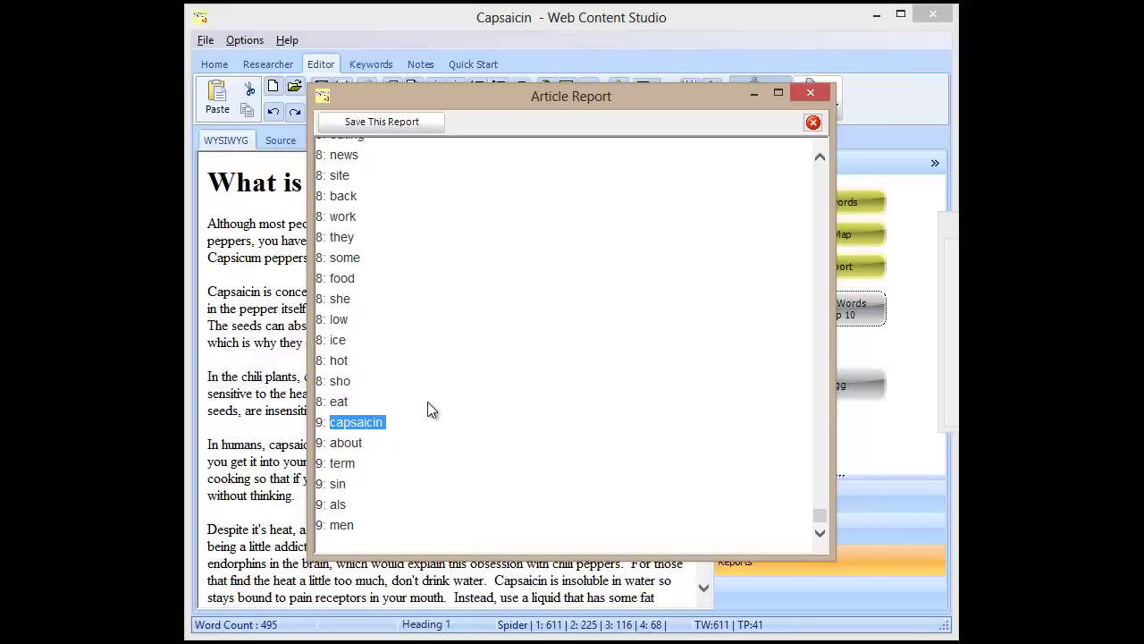
pyautogui.click(357, 434)
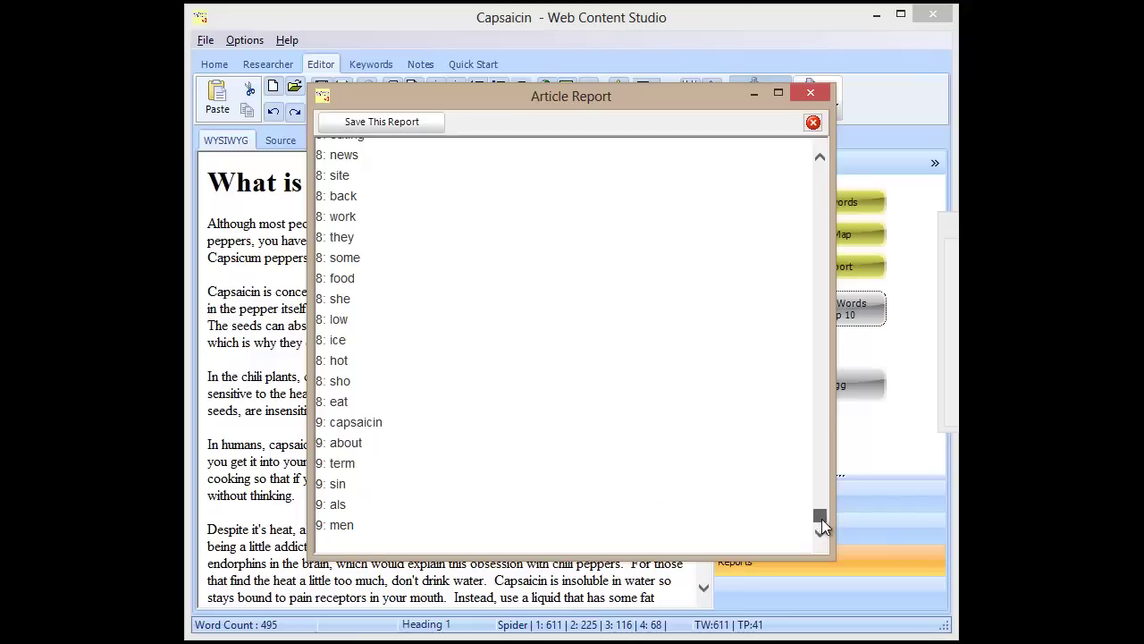
pyautogui.moveTo(821, 518); pyautogui.dragTo(825, 448)
# - Auto-delete theme words on fewer than 5 top pages, leaving 158, and close the Article Report
pyautogui.click(860, 308)
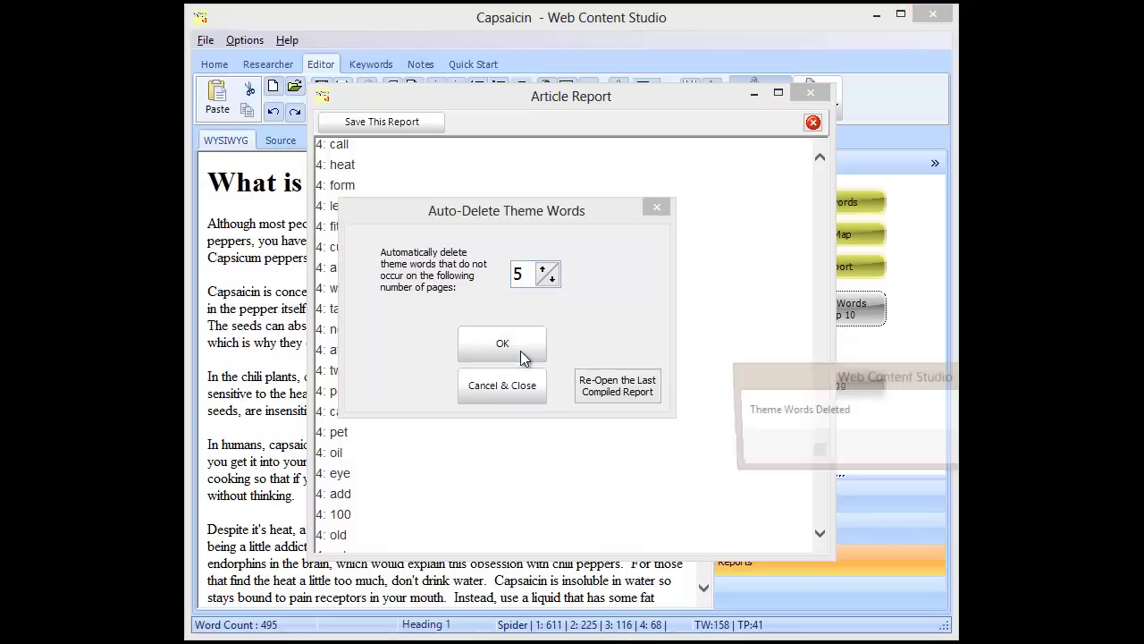
pyautogui.moveTo(861, 374); pyautogui.dragTo(519, 327)
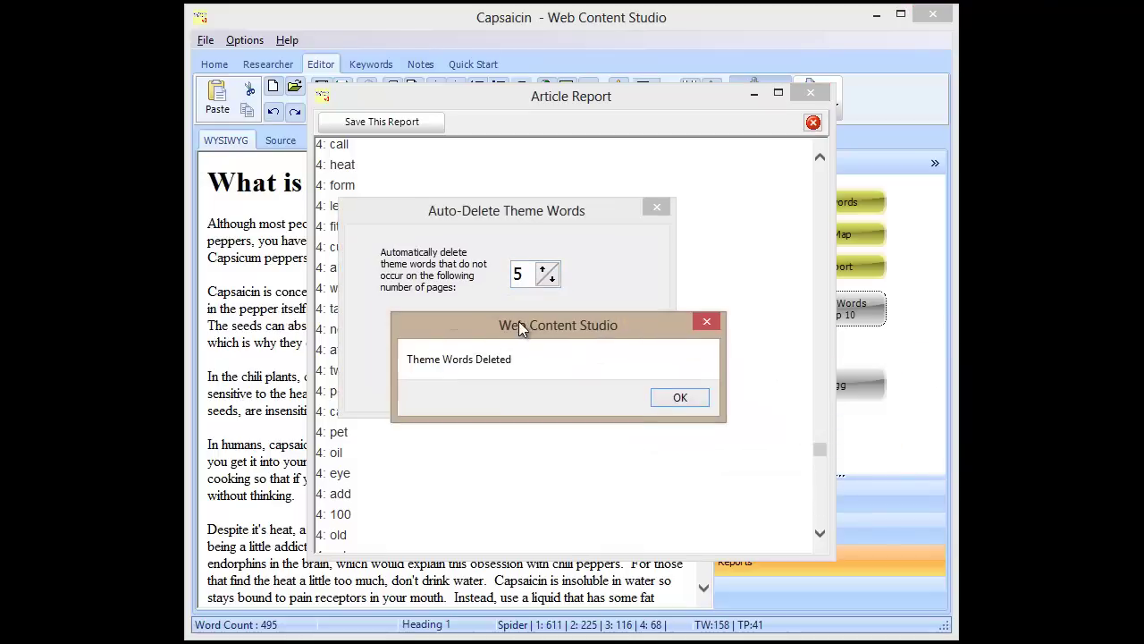
pyautogui.click(676, 396)
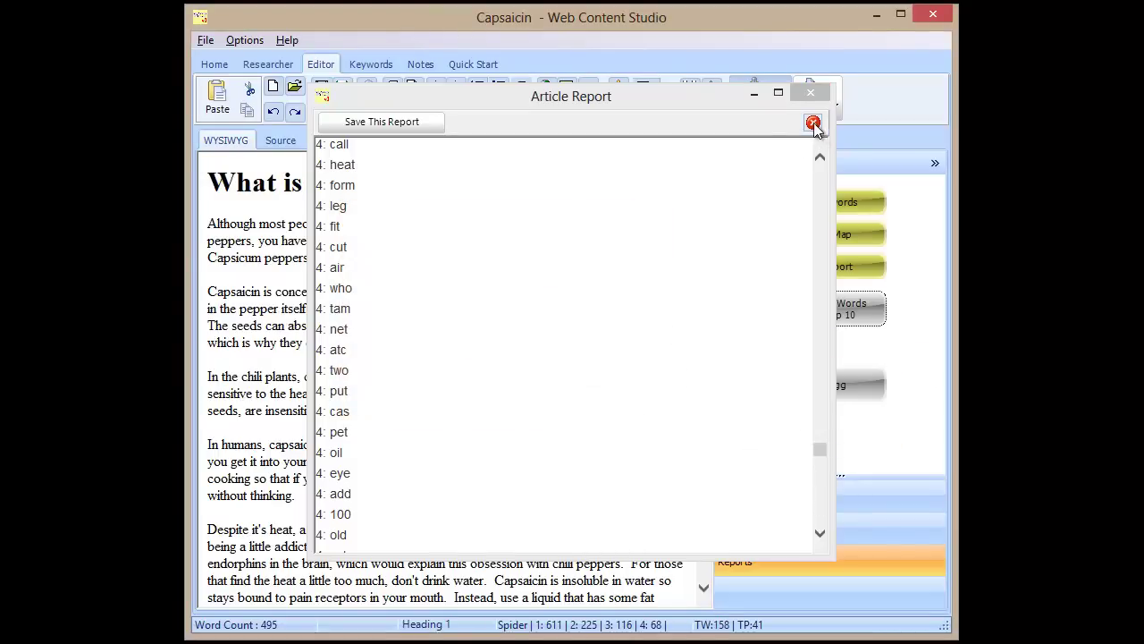
pyautogui.click(813, 122)
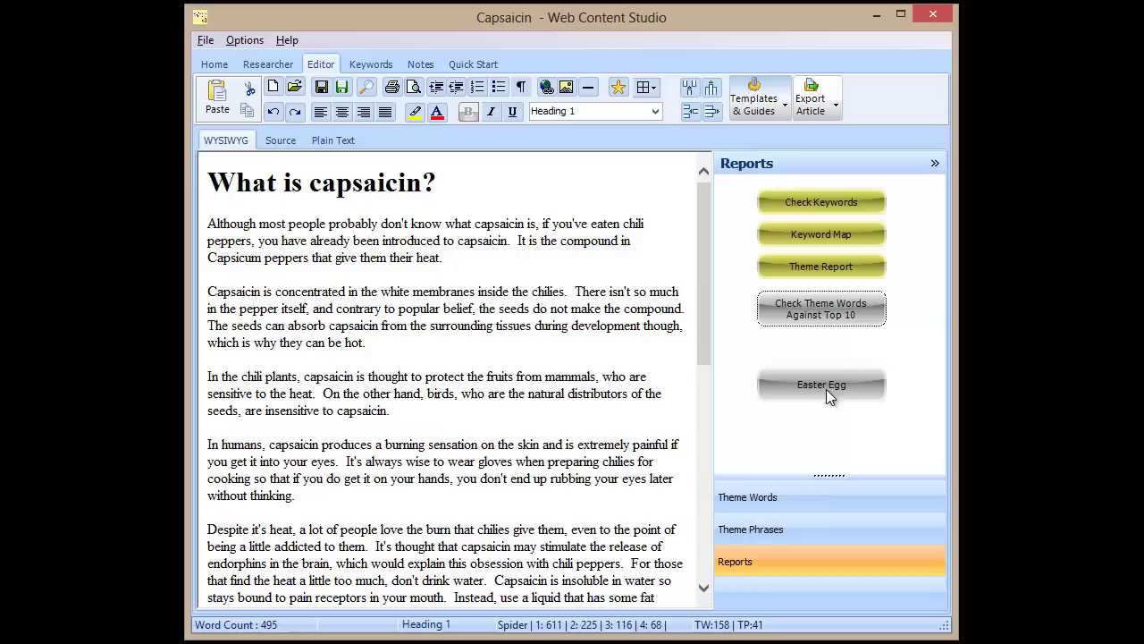
# - Show the pruned theme words and open them in Add/Edit Keywords for editing
pyautogui.click(798, 501)
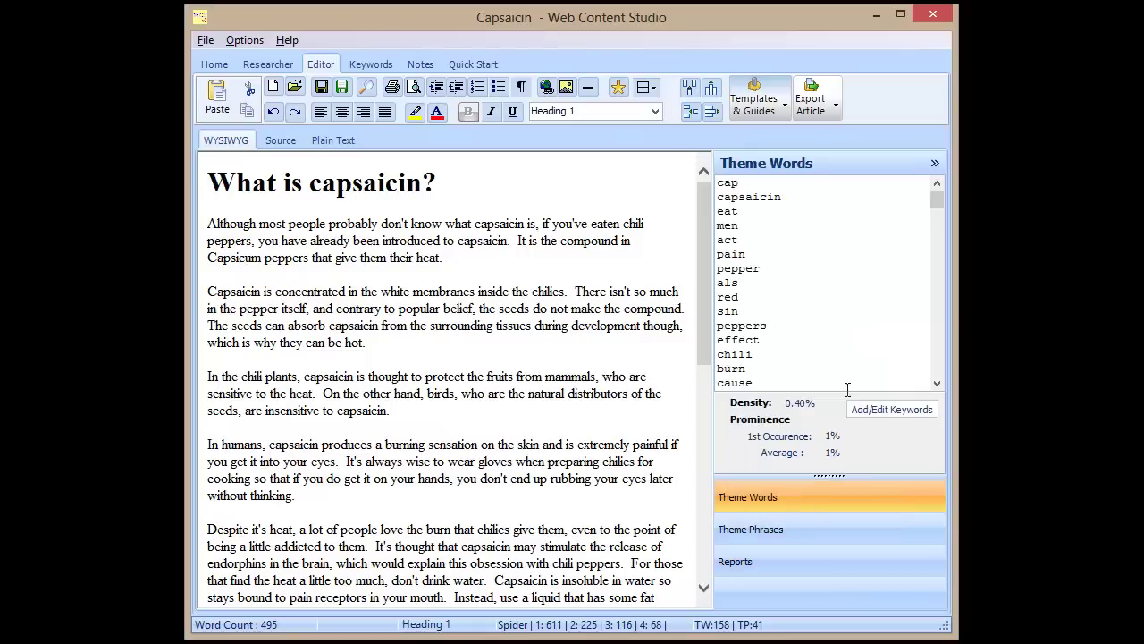
pyautogui.click(908, 408)
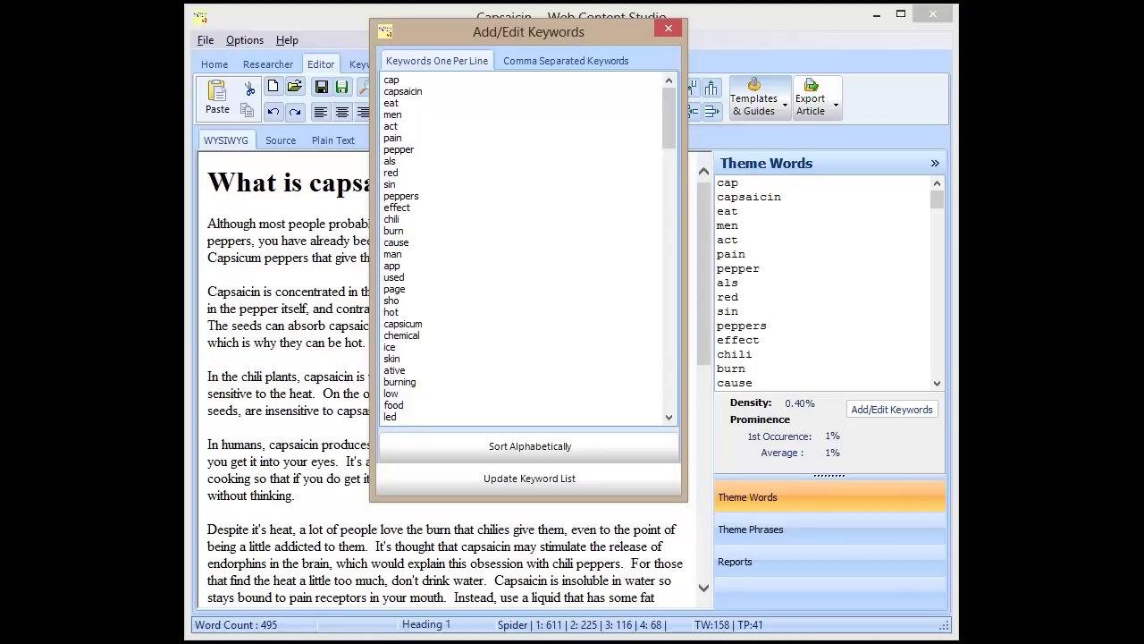
pyautogui.press('Escape')
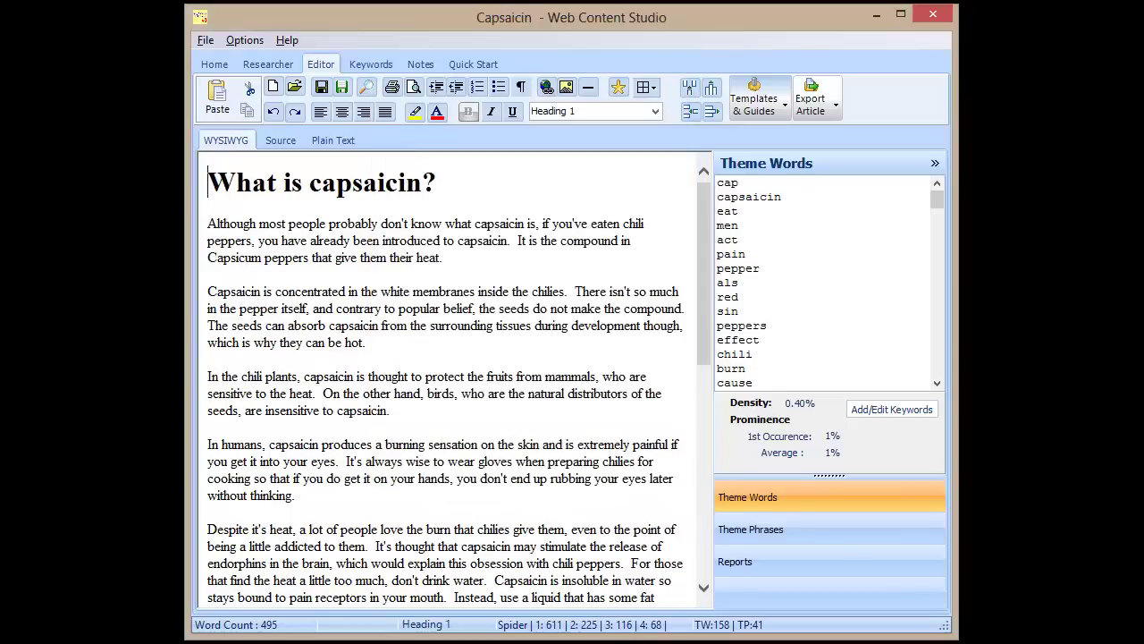
pyautogui.click(884, 409)
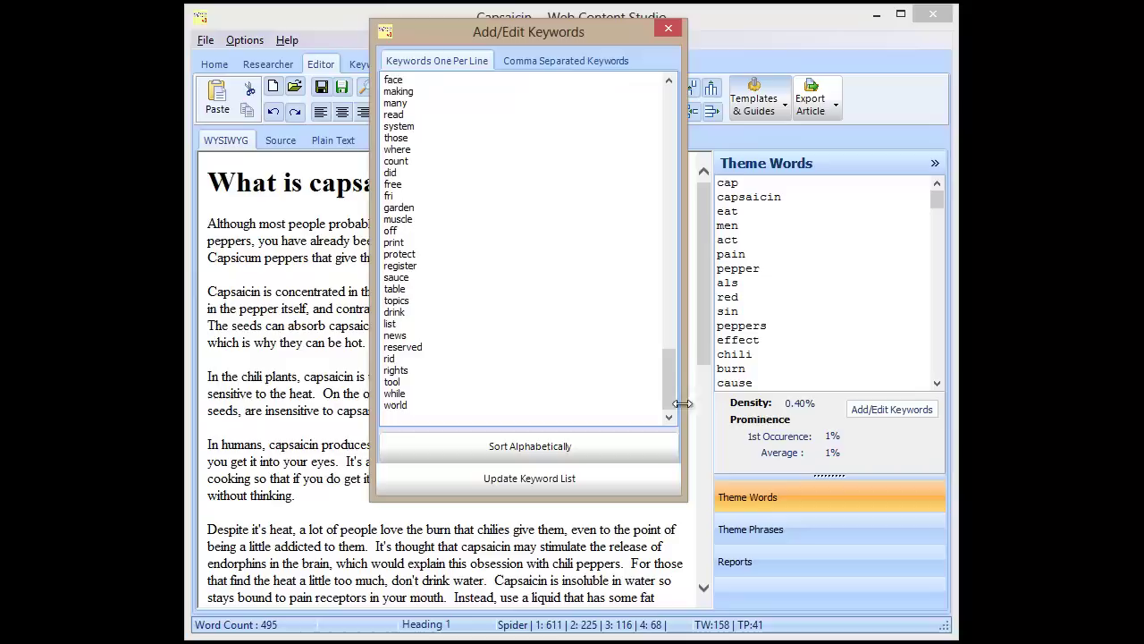
# - Delete the keywords cap, men, act, cause through sho, and low, food, led
pyautogui.moveTo(670, 398); pyautogui.dragTo(671, 99)
pyautogui.moveTo(407, 80); pyautogui.dragTo(300, 77)
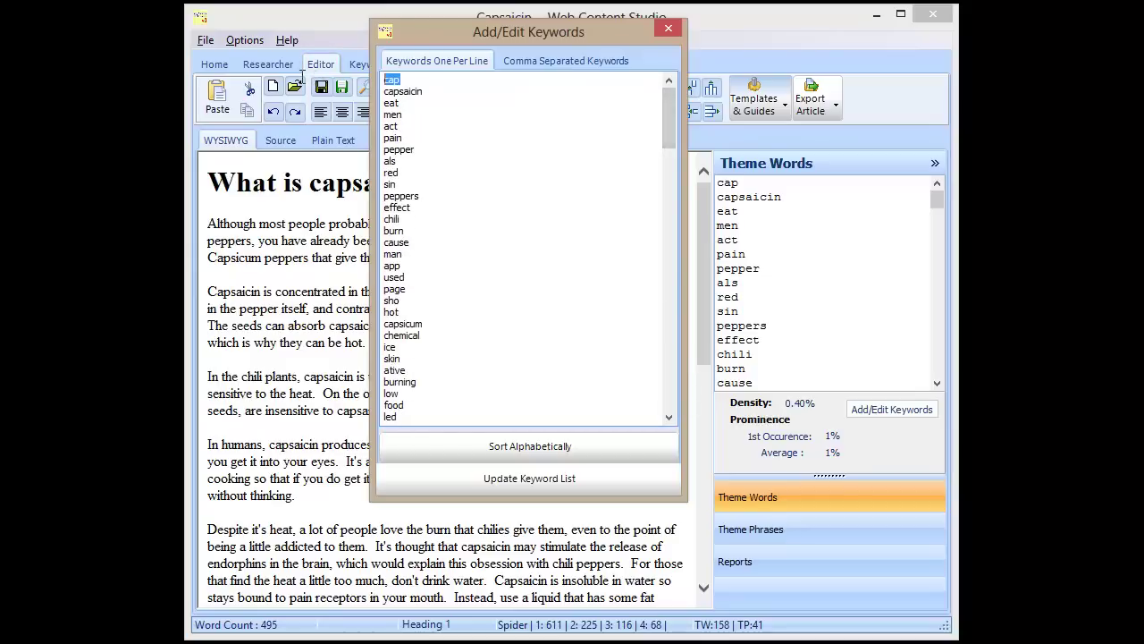
pyautogui.press('Delete')
pyautogui.press('Delete')
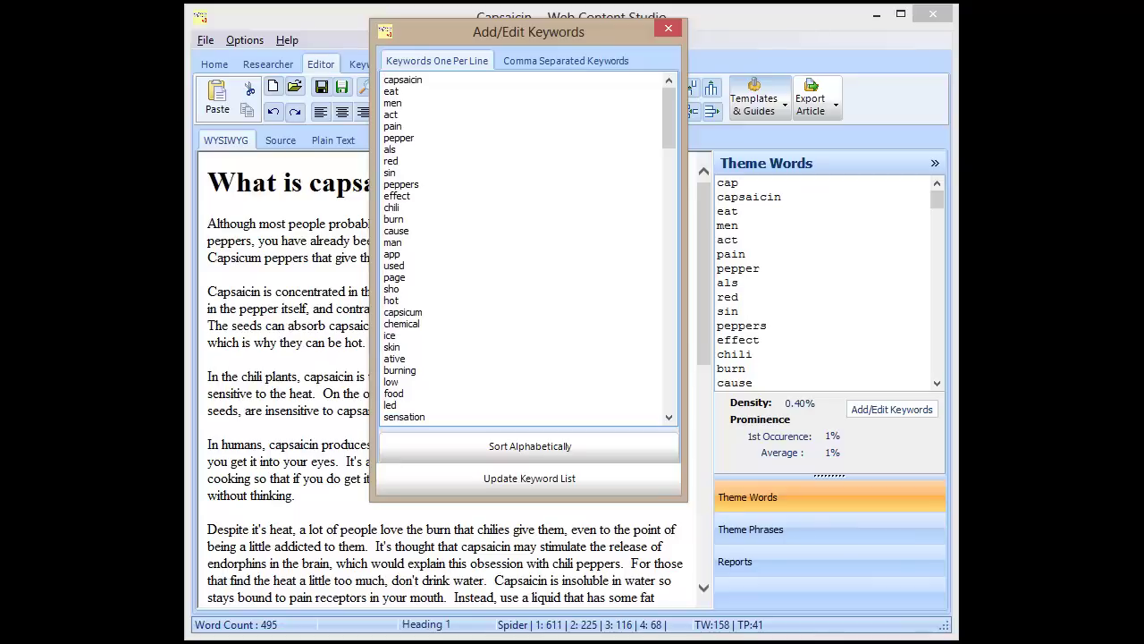
pyautogui.moveTo(385, 103); pyautogui.dragTo(334, 153)
pyautogui.press('Delete')
pyautogui.press('Delete')
pyautogui.press('Delete')
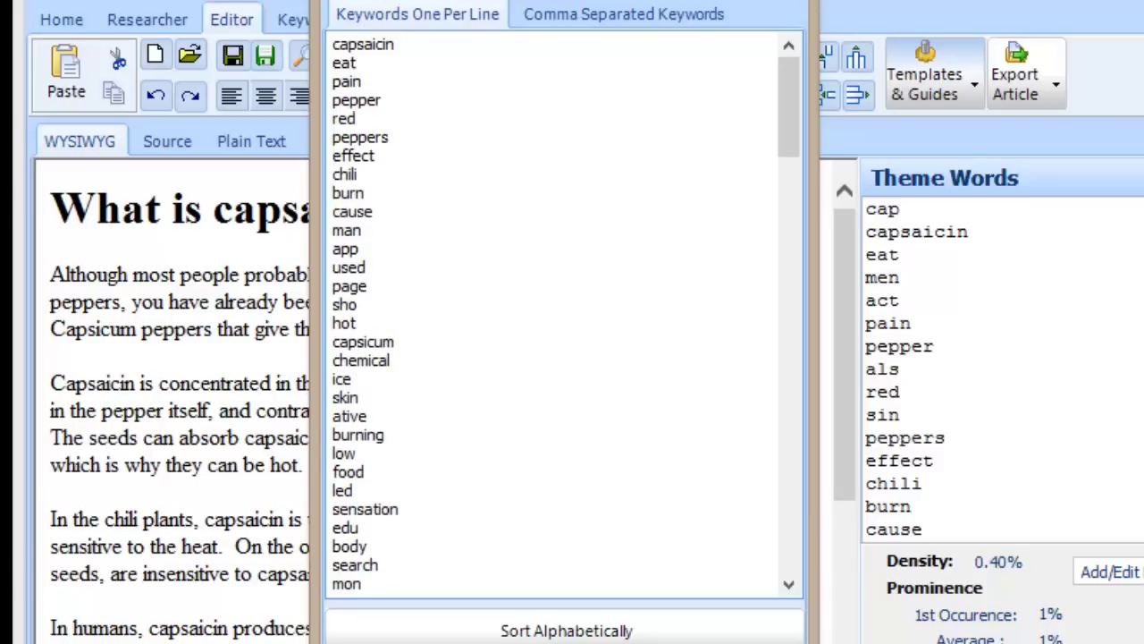
pyautogui.moveTo(333, 211); pyautogui.dragTo(333, 323)
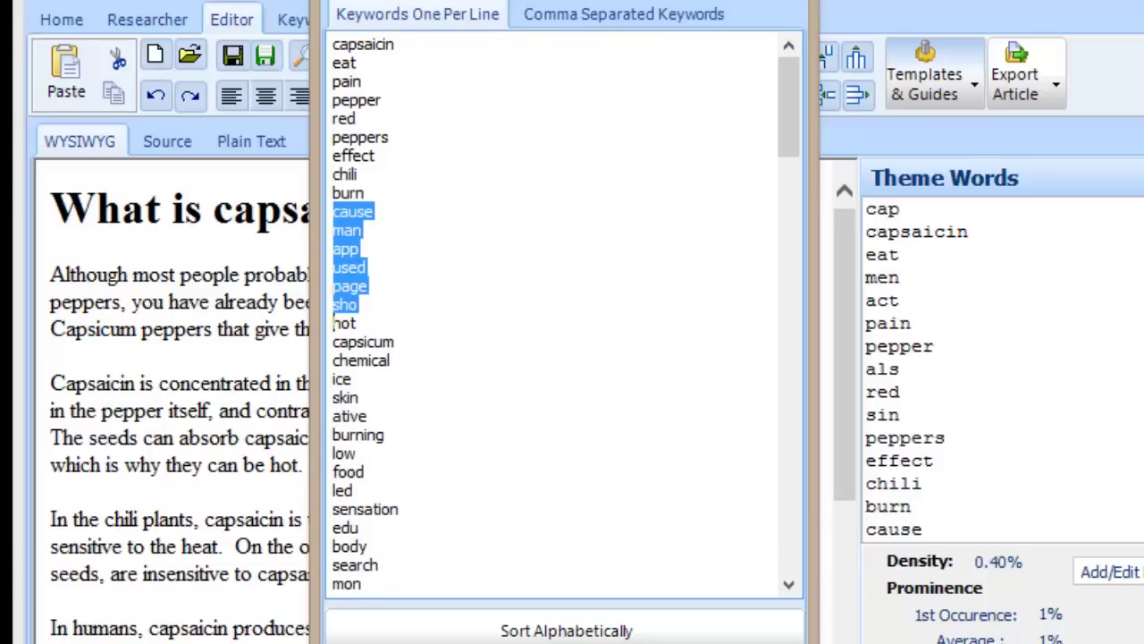
pyautogui.press('Delete')
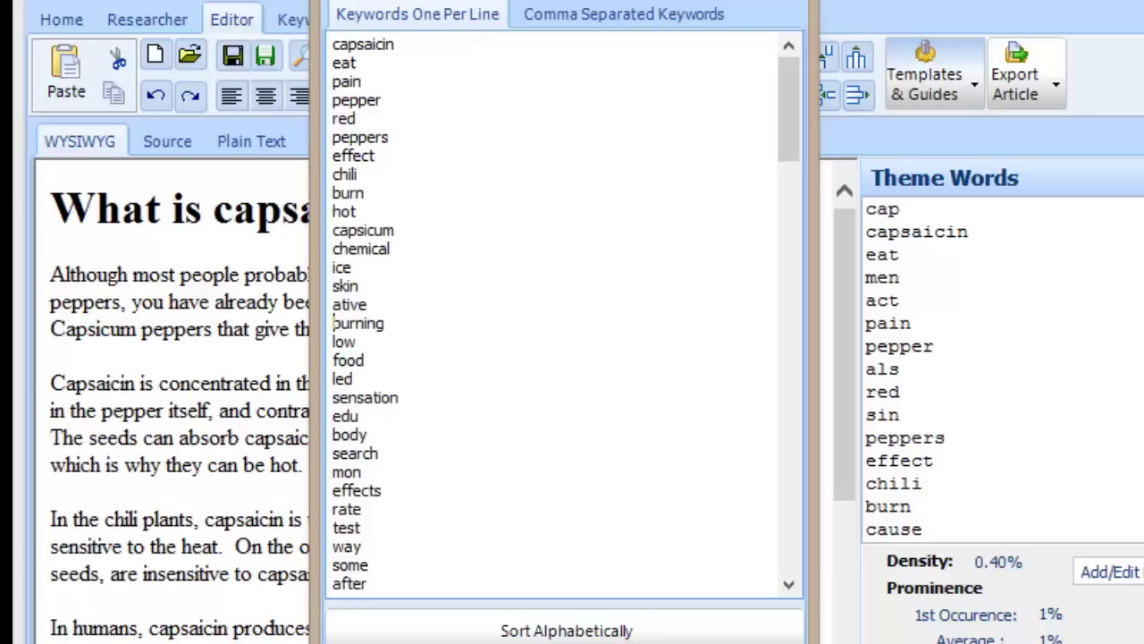
pyautogui.moveTo(333, 339); pyautogui.dragTo(334, 527)
pyautogui.press('Delete')
pyautogui.press('Delete')
pyautogui.press('Delete')
# - Delete the keywords way through info, been, part through first, long through time, will through she
pyautogui.press('Delete')
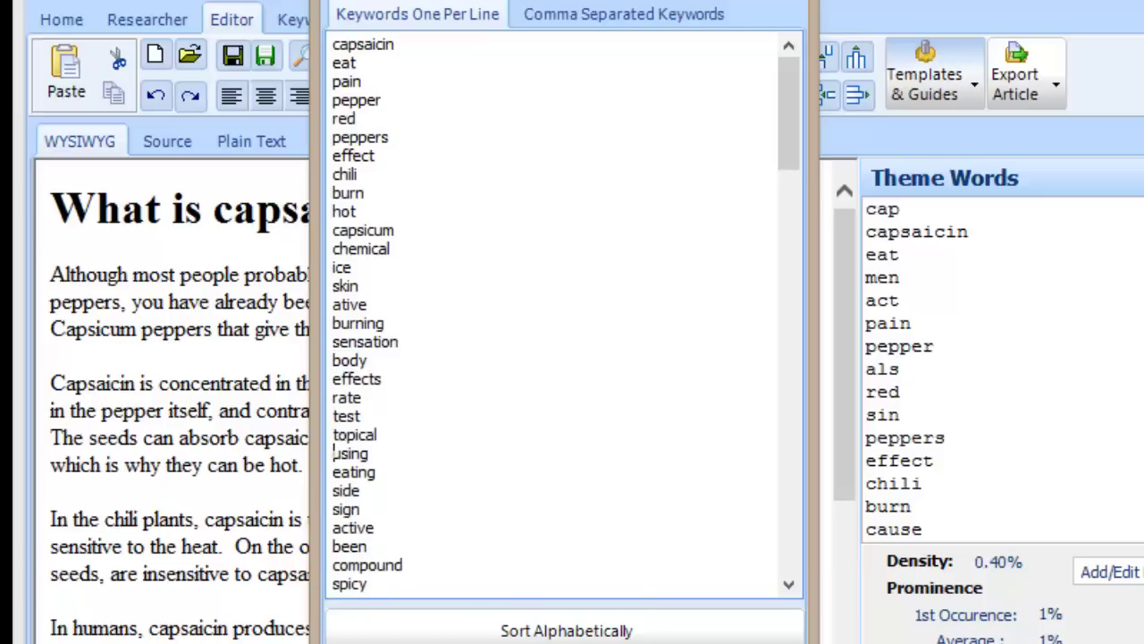
pyautogui.moveTo(334, 453); pyautogui.dragTo(333, 503)
pyautogui.press('Delete')
pyautogui.press('Delete')
pyautogui.press('Delete')
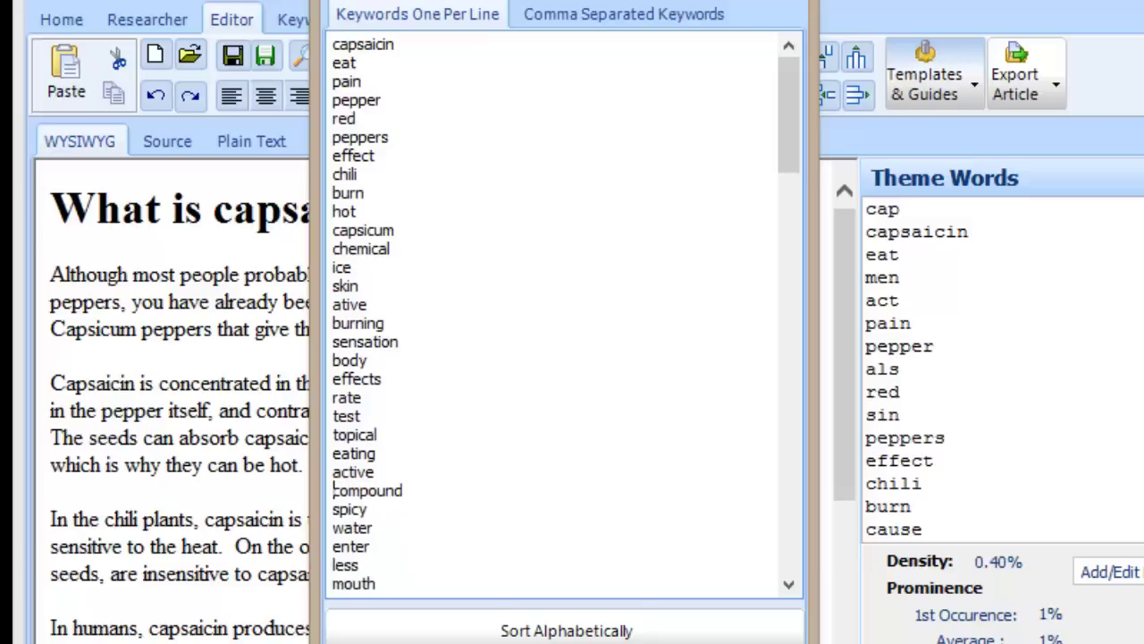
pyautogui.moveTo(334, 544)
pyautogui.mouseDown()
pyautogui.moveTo(334, 586)
pyautogui.moveTo(333, 565)
pyautogui.mouseUp()
pyautogui.press('Delete')
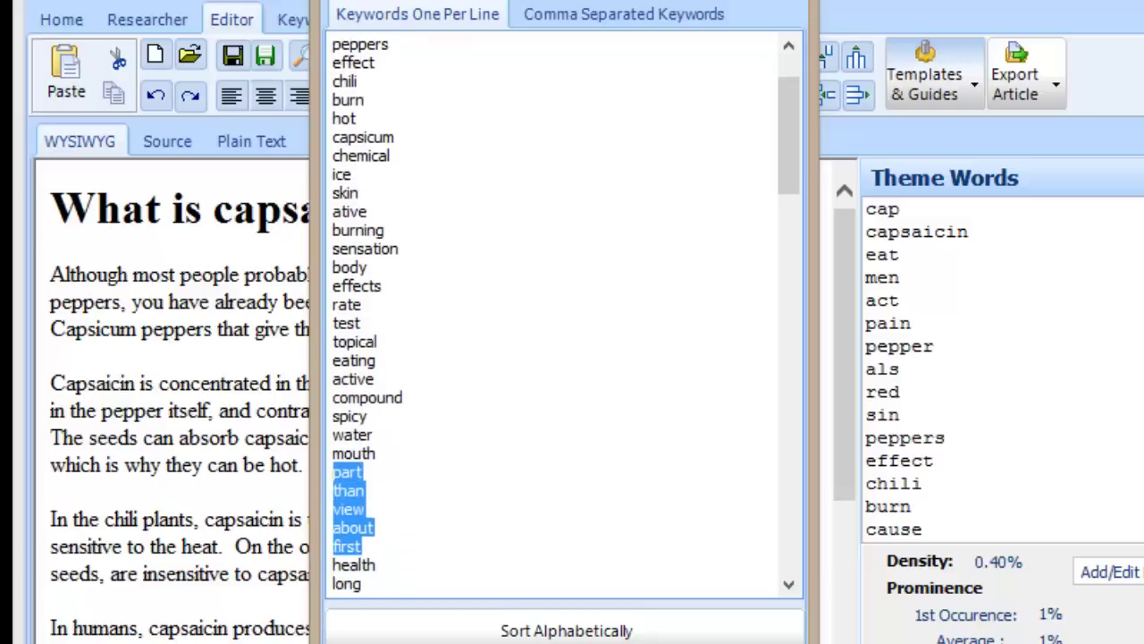
pyautogui.press('Delete')
pyautogui.moveTo(334, 489); pyautogui.dragTo(334, 583)
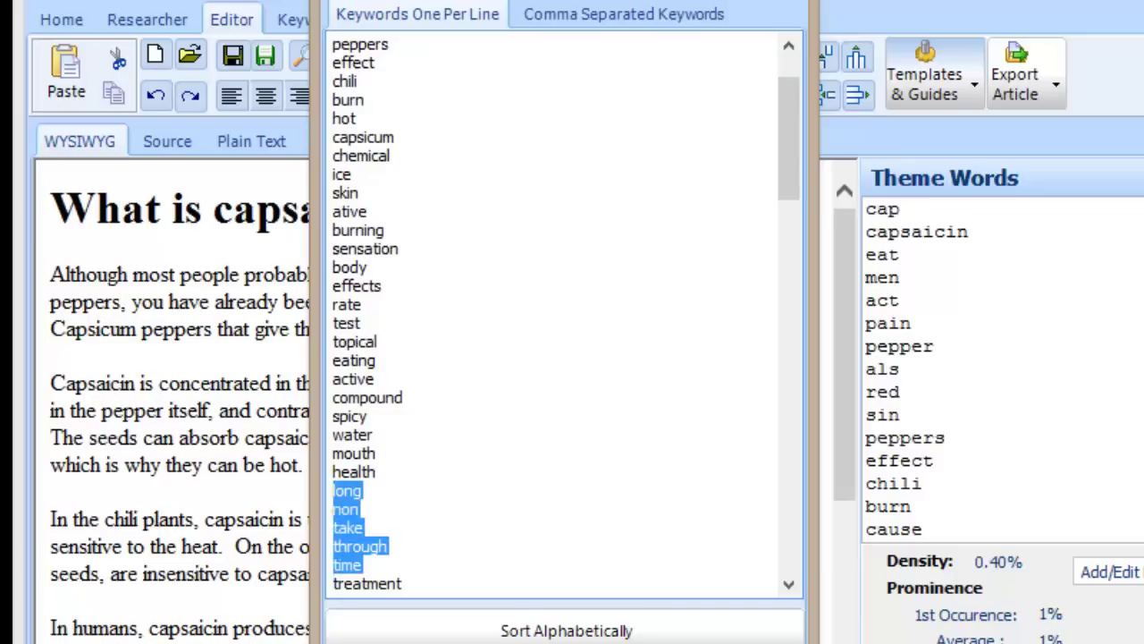
pyautogui.press('Delete')
pyautogui.moveTo(334, 509); pyautogui.dragTo(334, 565)
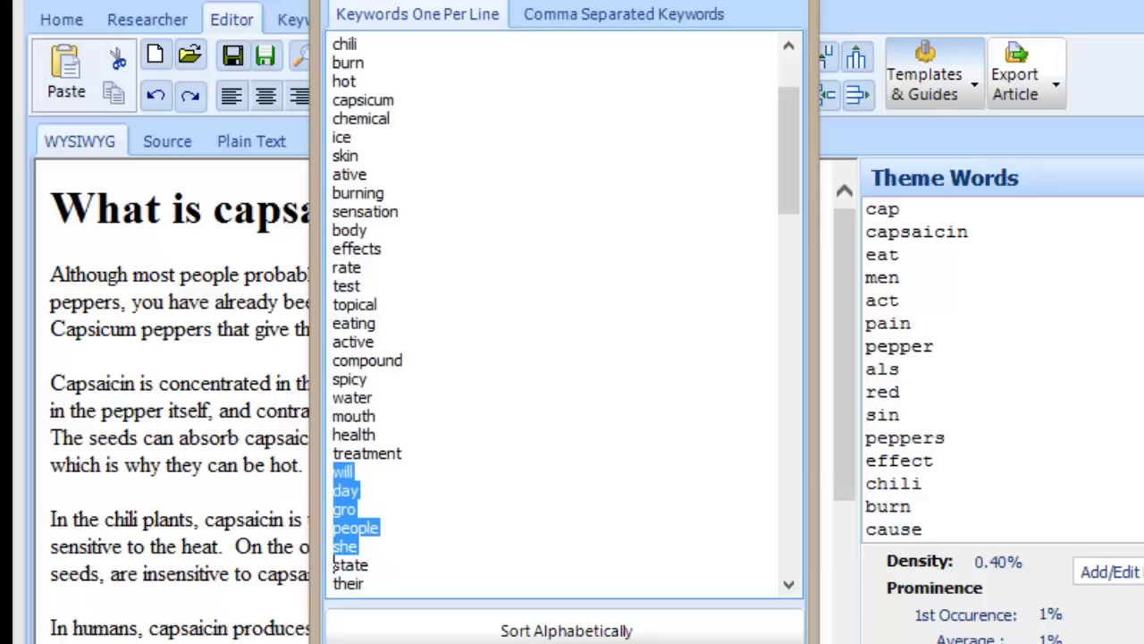
pyautogui.press('Delete')
# - Delete remaining unwanted keywords such as they, org, 2013, book, loss, off and print
pyautogui.moveTo(333, 490); pyautogui.dragTo(333, 546)
pyautogui.press('Delete')
pyautogui.press('Delete')
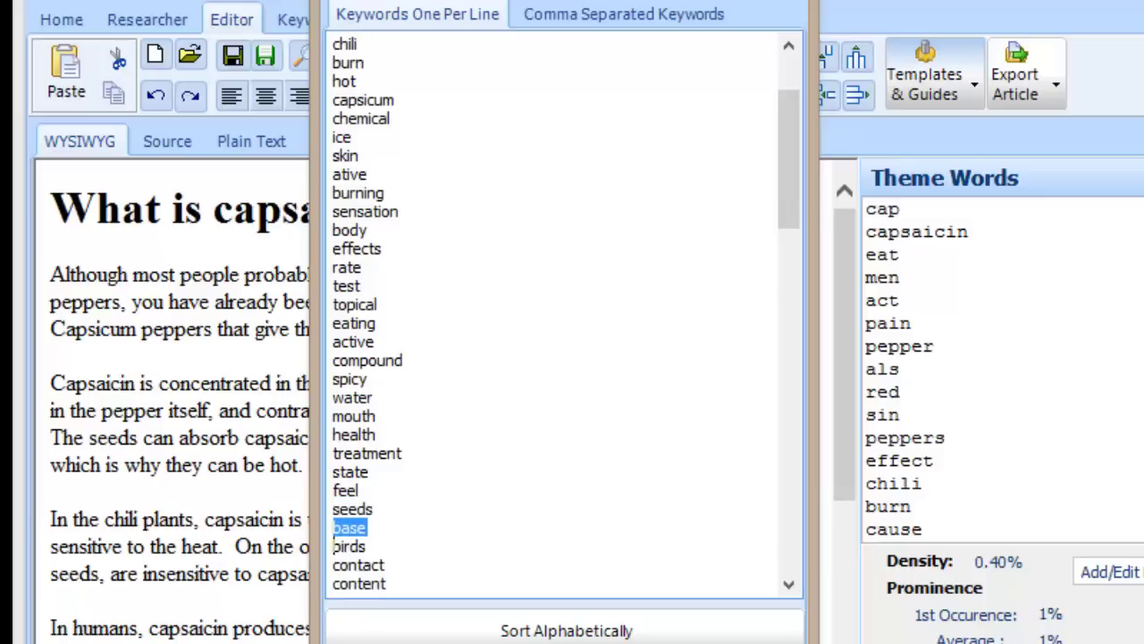
pyautogui.press('Delete')
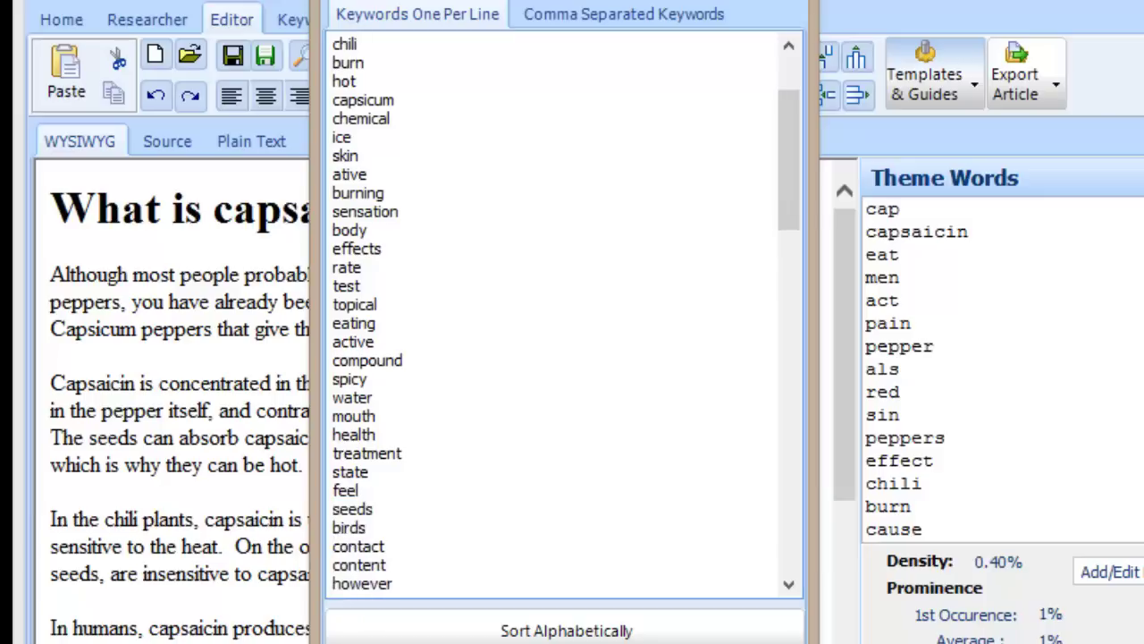
pyautogui.moveTo(334, 583); pyautogui.dragTo(334, 583)
pyautogui.press('Delete')
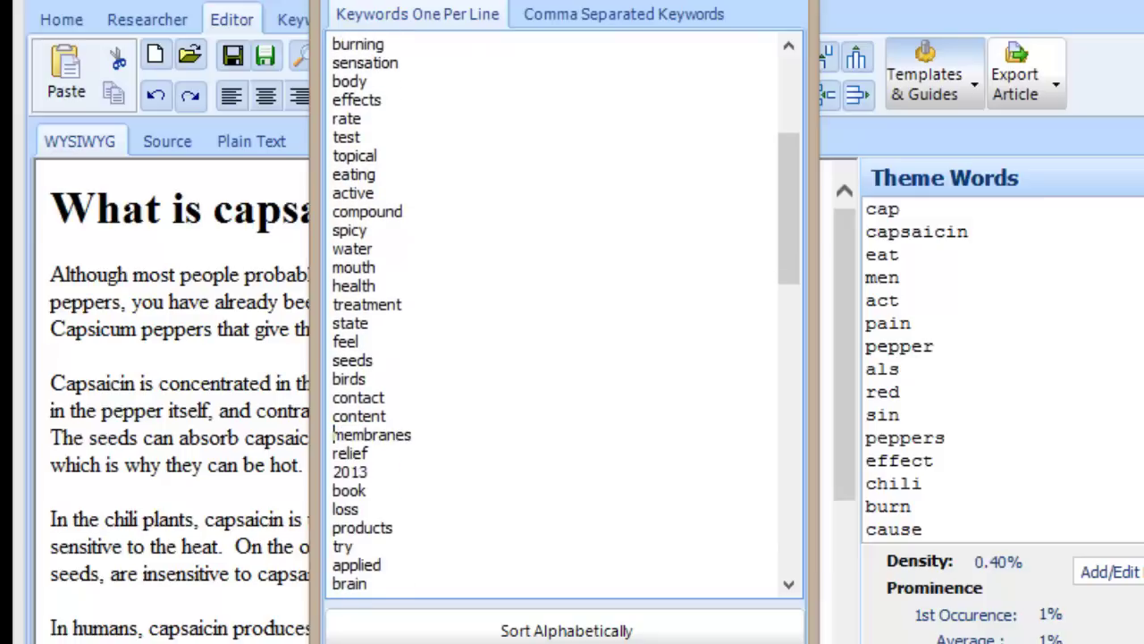
pyautogui.moveTo(333, 470); pyautogui.dragTo(333, 583)
pyautogui.press('Delete')
pyautogui.press('Delete')
pyautogui.press('Delete')
pyautogui.press('Delete')
pyautogui.press('Delete')
pyautogui.press('Delete')
pyautogui.press('Delete')
pyautogui.press('Delete')
pyautogui.press('Delete')
pyautogui.press('Delete')
pyautogui.press('Delete')
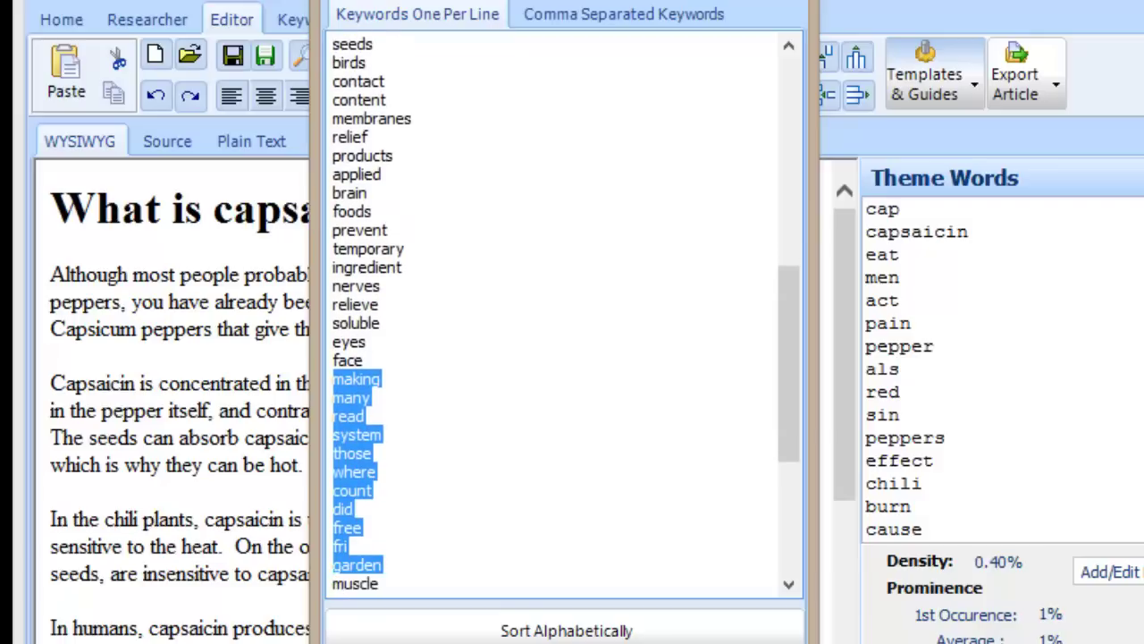
pyautogui.press('Delete')
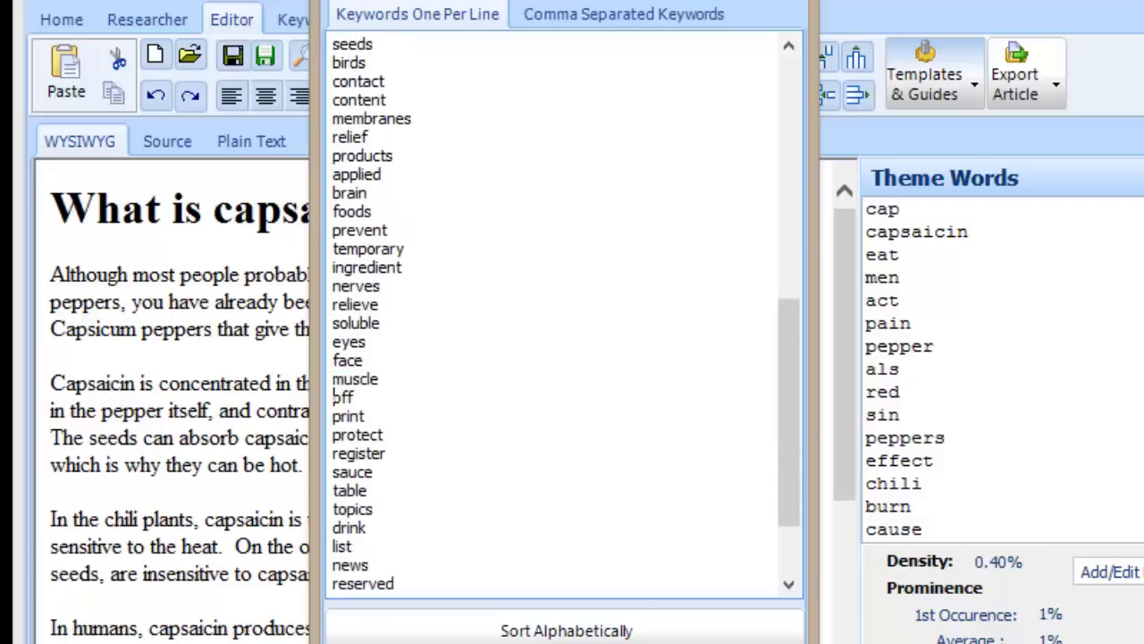
pyautogui.moveTo(333, 397); pyautogui.dragTo(334, 592)
pyautogui.press('Delete')
pyautogui.press('Delete')
pyautogui.press('Delete')
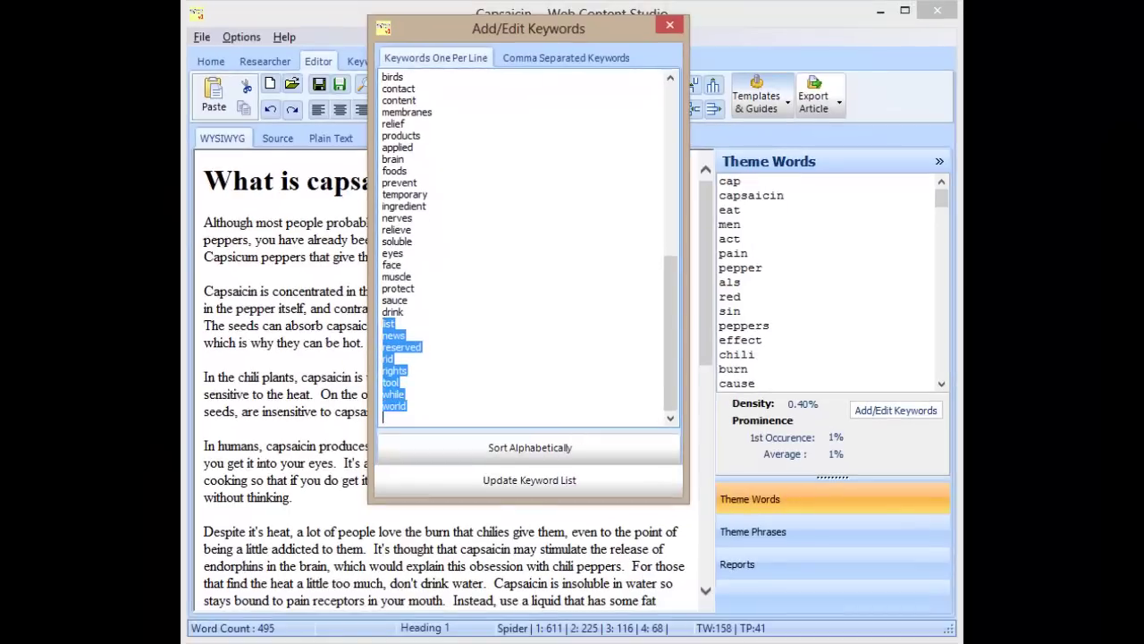
pyautogui.press('Delete')
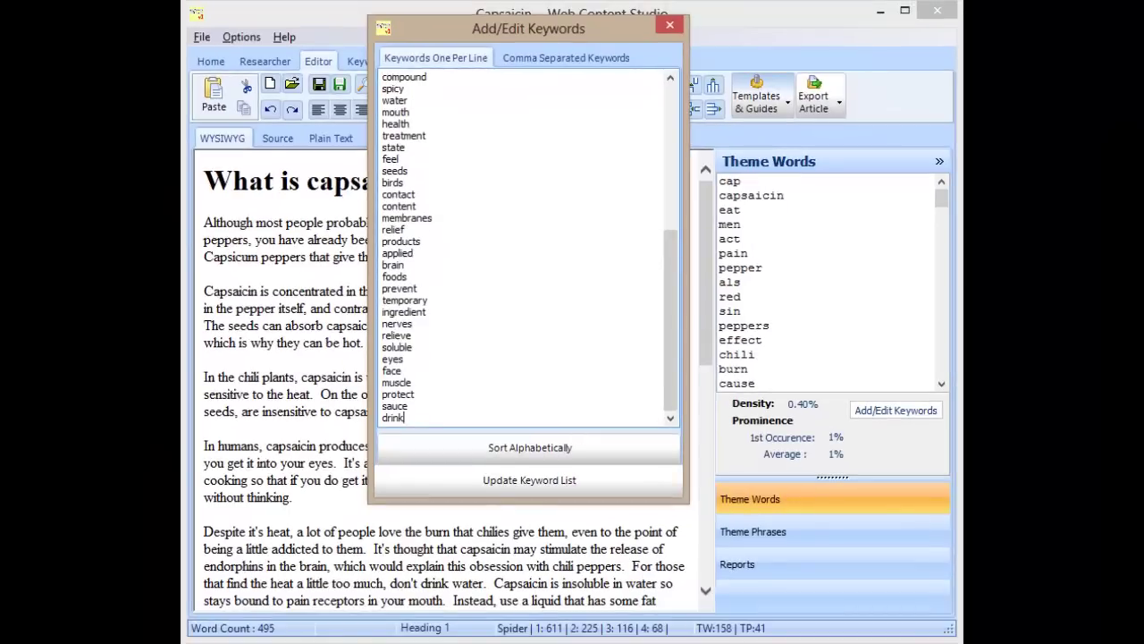
# - Apply the trimmed 54-word keyword list, then reopen it to check and close it
pyautogui.click(488, 476)
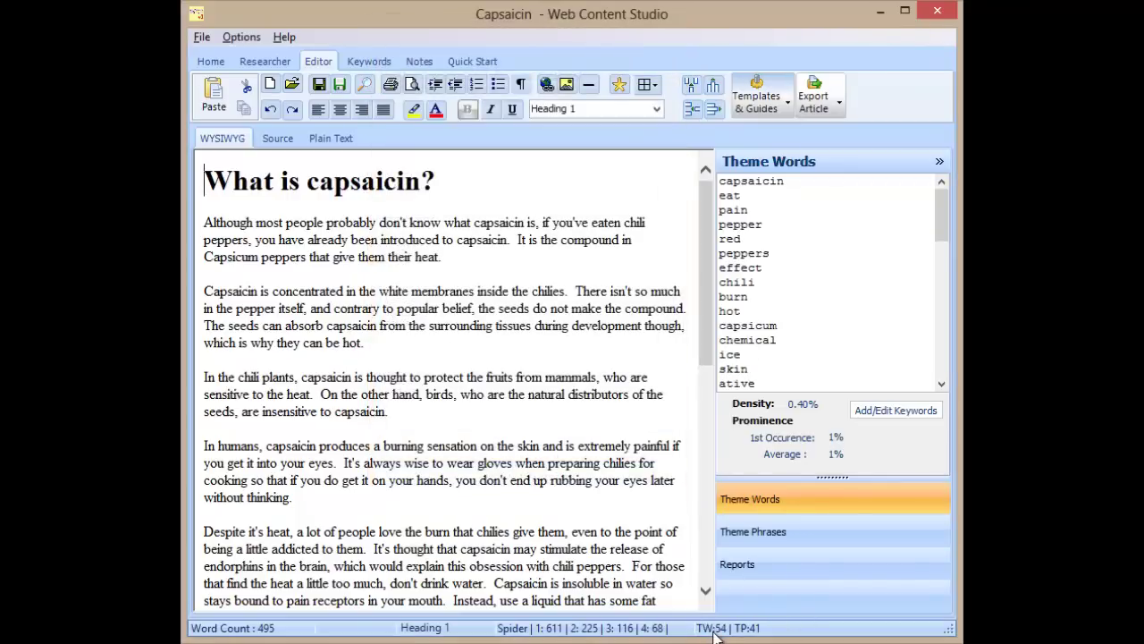
pyautogui.click(910, 409)
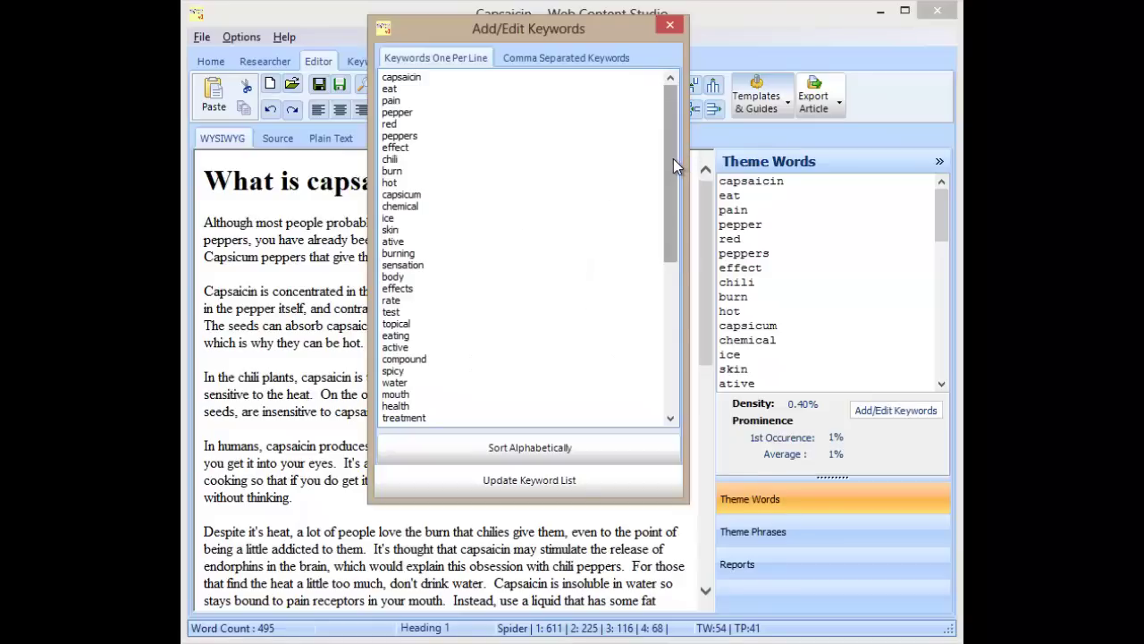
pyautogui.moveTo(673, 159); pyautogui.dragTo(676, 90)
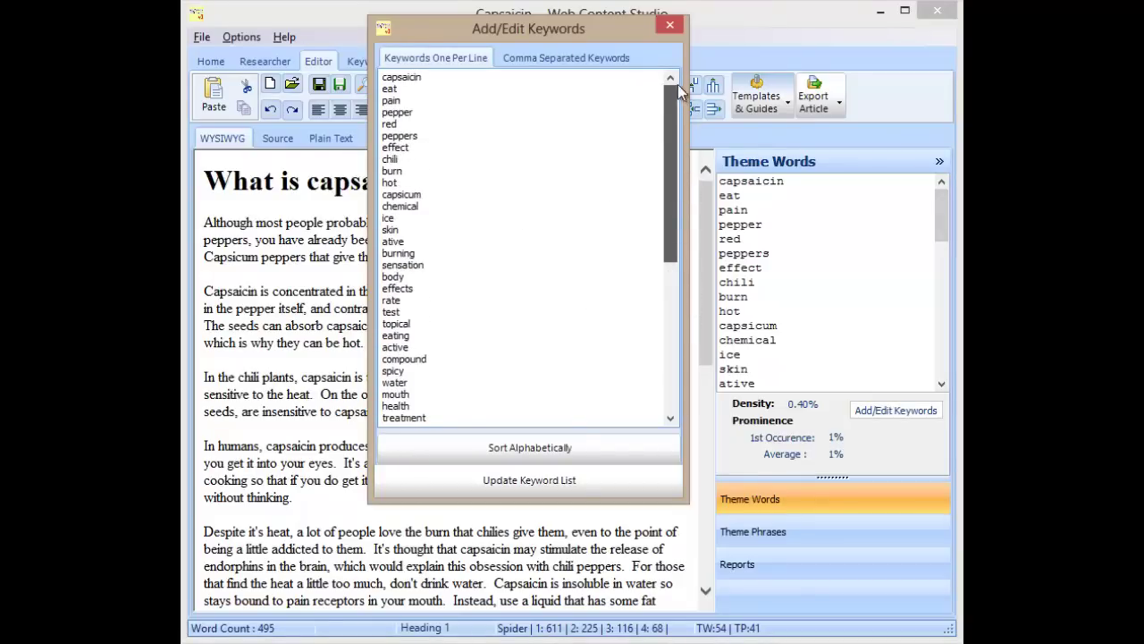
pyautogui.click(670, 25)
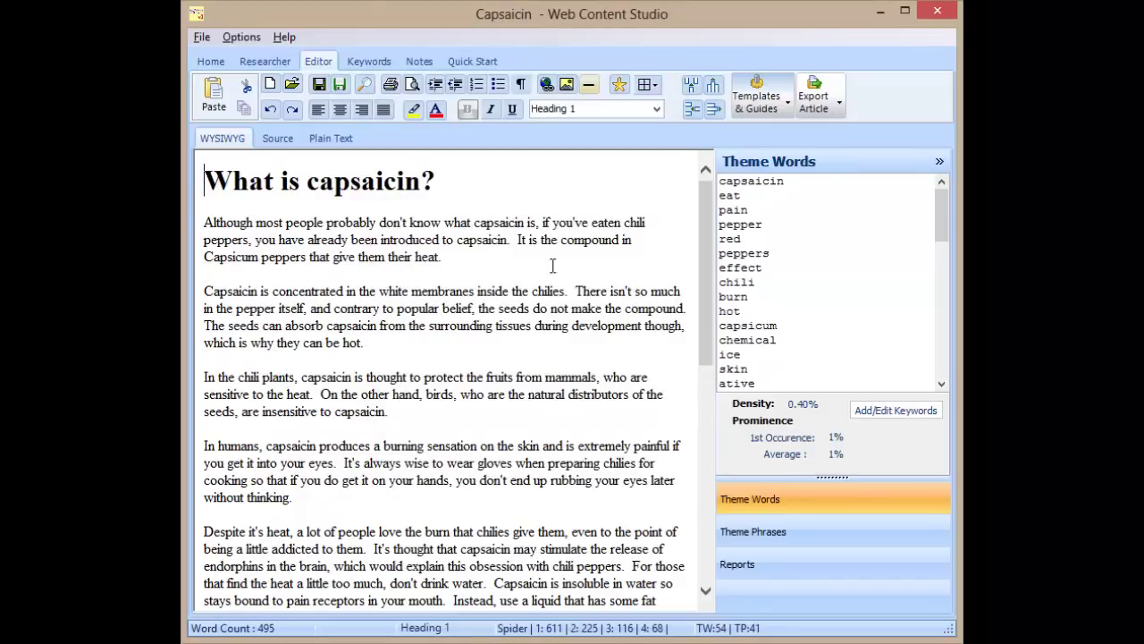
pyautogui.click(812, 577)
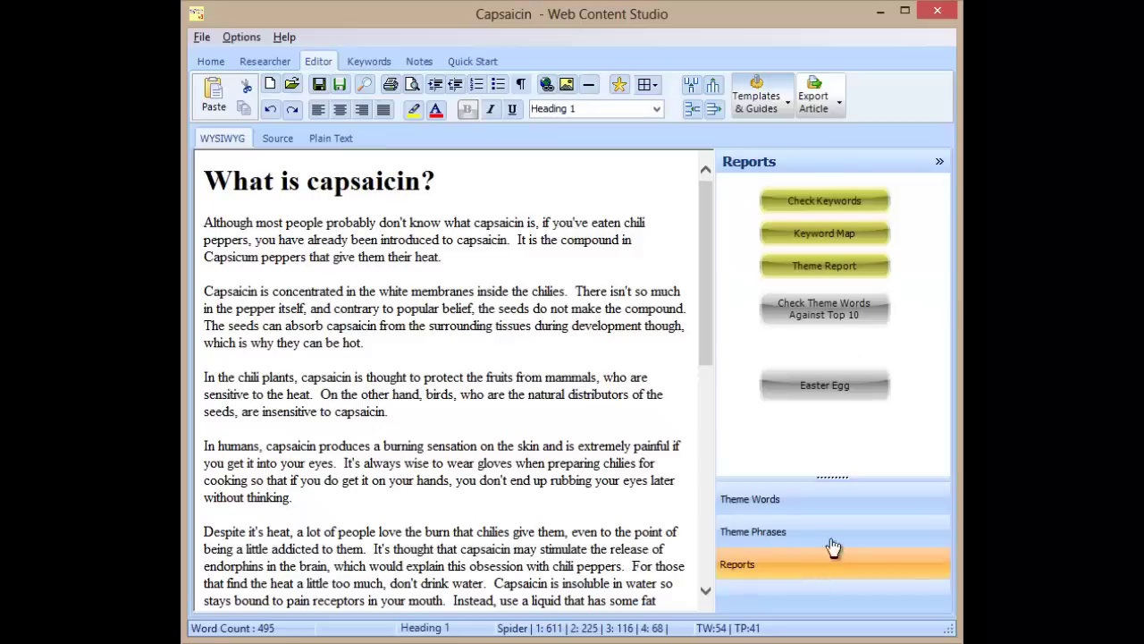
pyautogui.click(809, 275)
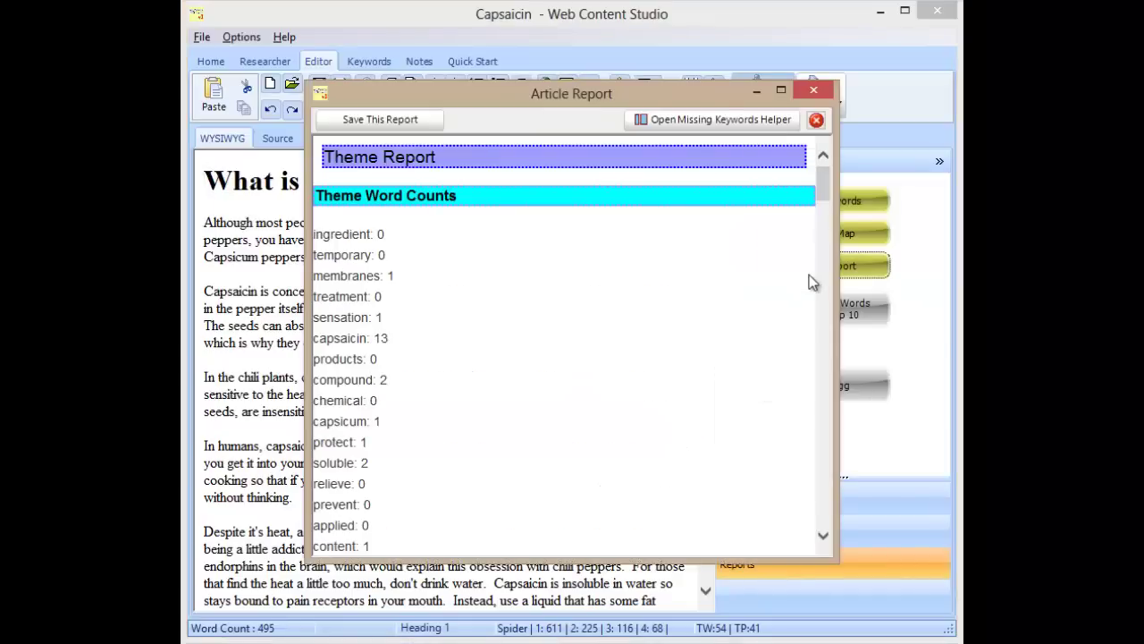
pyautogui.moveTo(824, 188)
pyautogui.mouseDown()
pyautogui.moveTo(827, 199)
pyautogui.moveTo(828, 179)
pyautogui.mouseUp()
pyautogui.moveTo(338, 234); pyautogui.dragTo(383, 238)
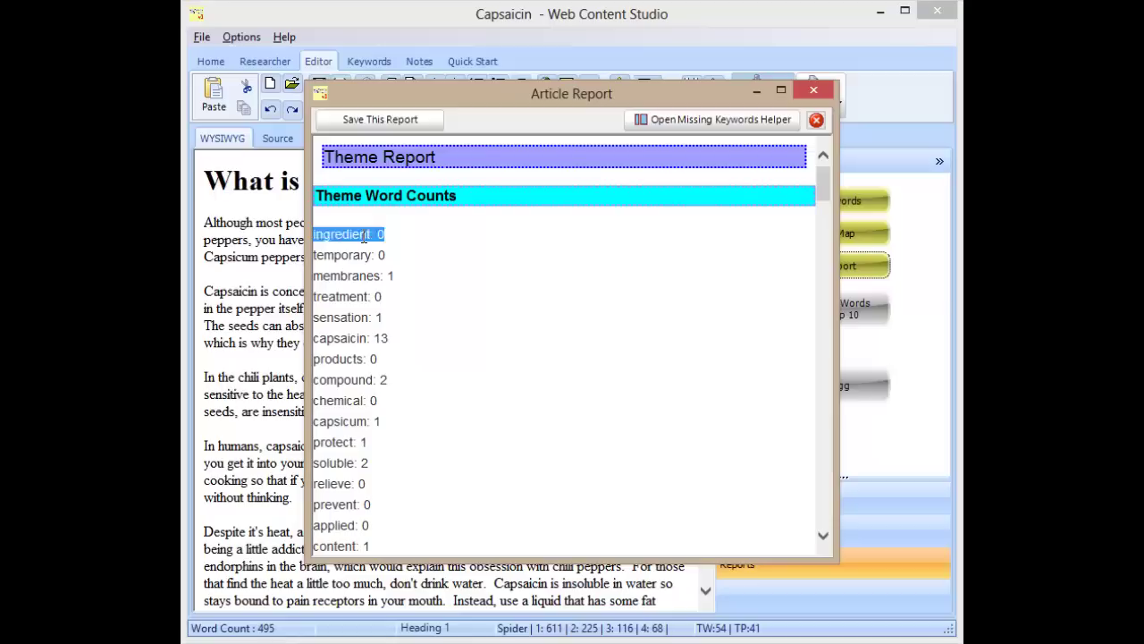
pyautogui.click(383, 235)
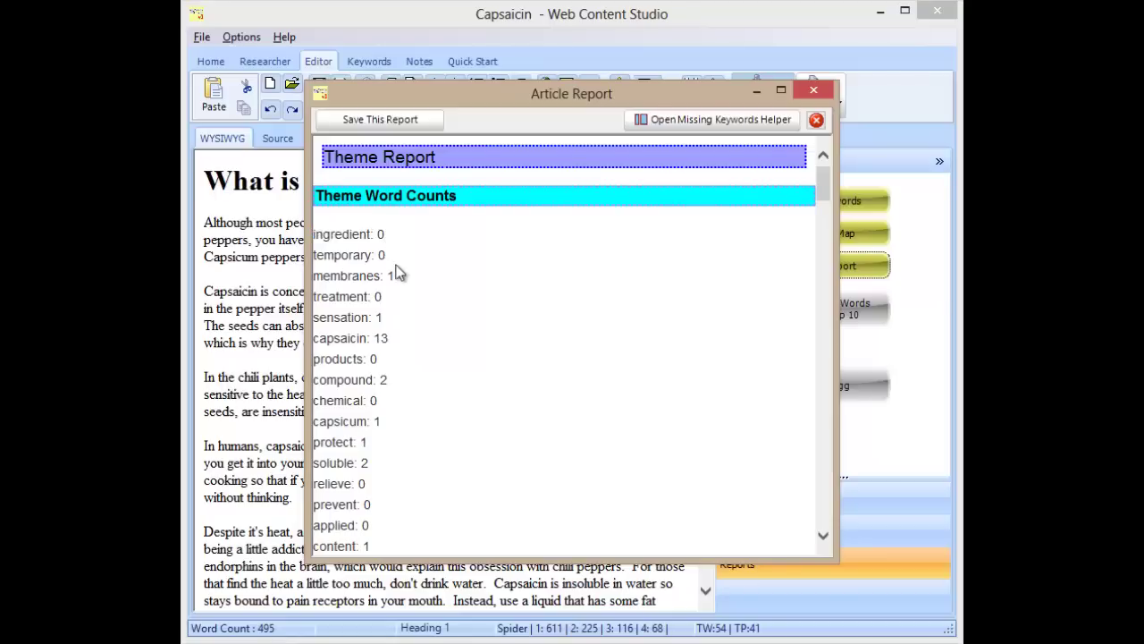
pyautogui.moveTo(379, 338); pyautogui.dragTo(313, 338)
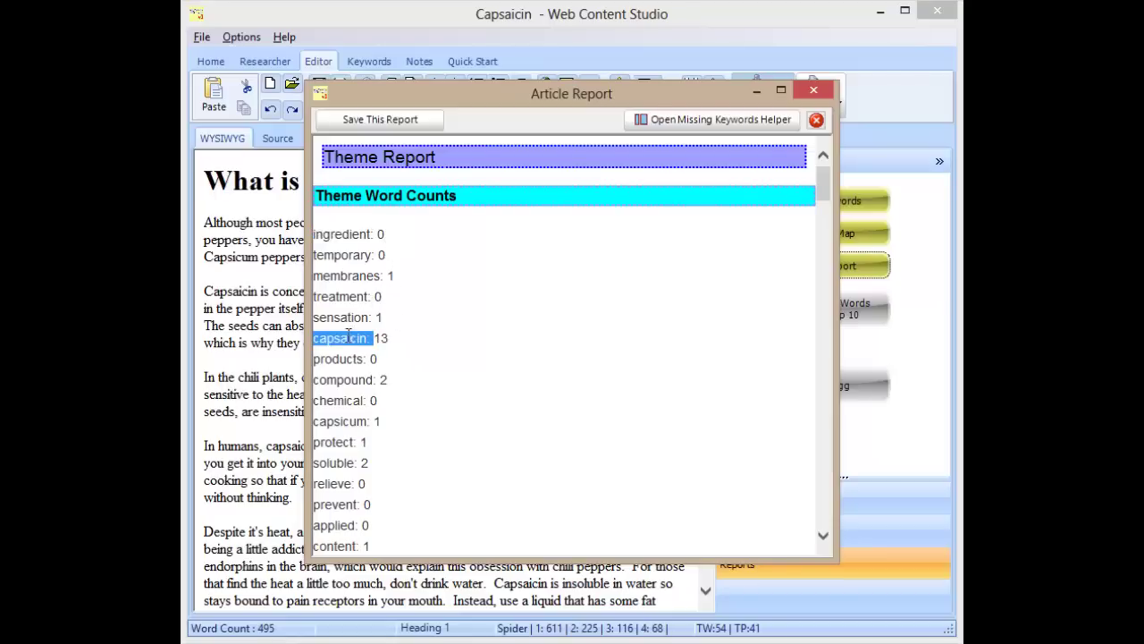
pyautogui.moveTo(818, 198); pyautogui.dragTo(831, 493)
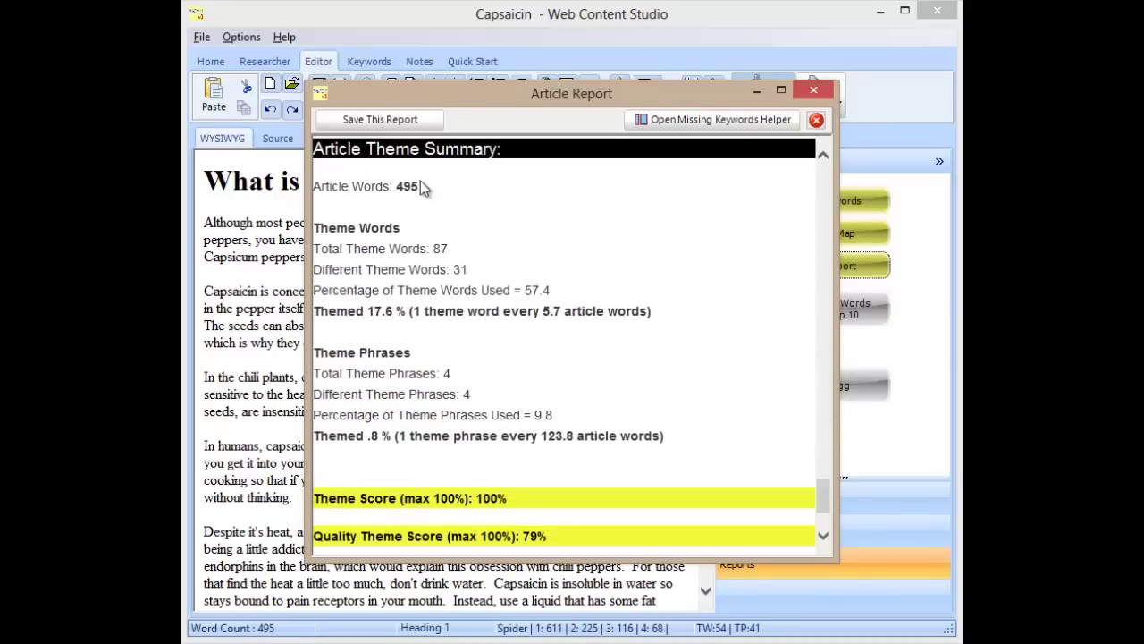
pyautogui.moveTo(401, 186); pyautogui.dragTo(411, 186)
pyautogui.moveTo(401, 250); pyautogui.dragTo(464, 250)
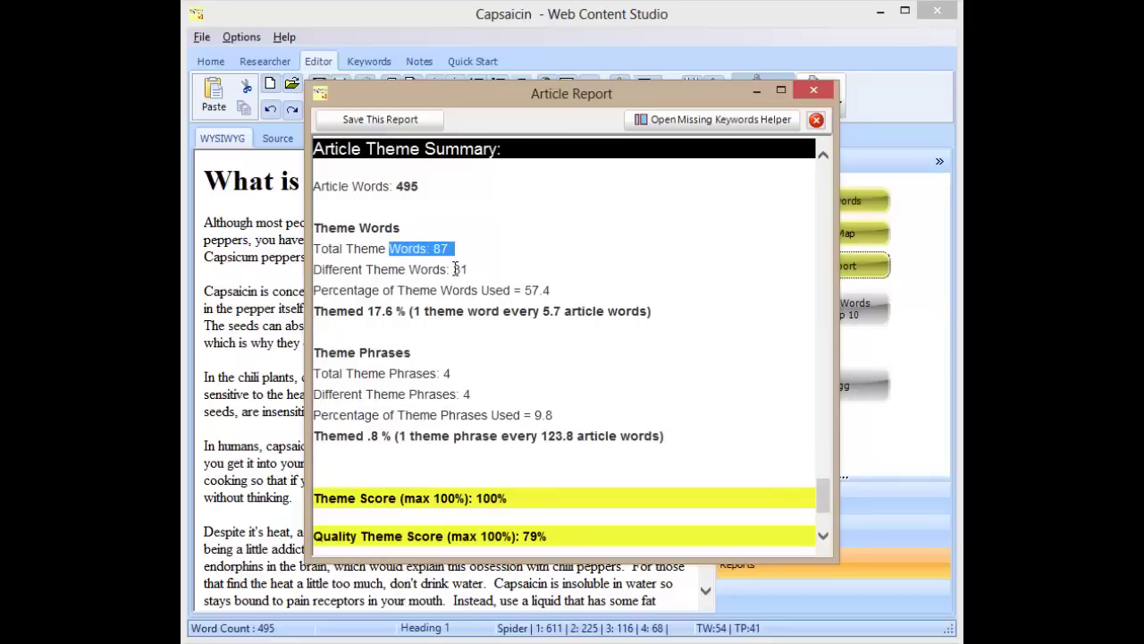
pyautogui.moveTo(453, 269); pyautogui.dragTo(476, 268)
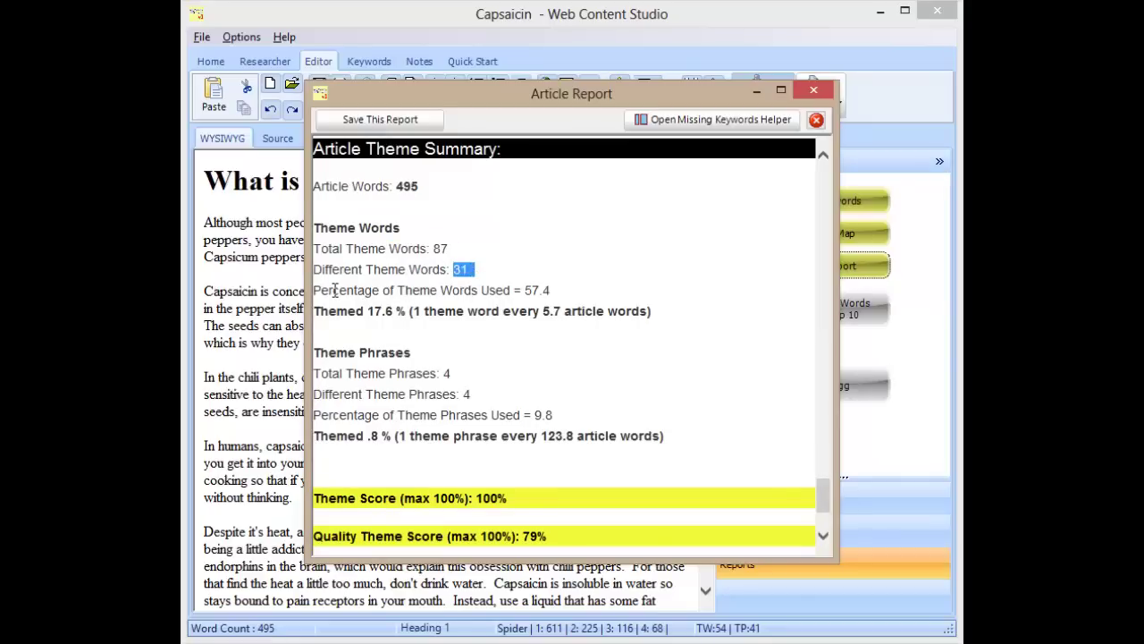
pyautogui.moveTo(314, 290); pyautogui.dragTo(541, 291)
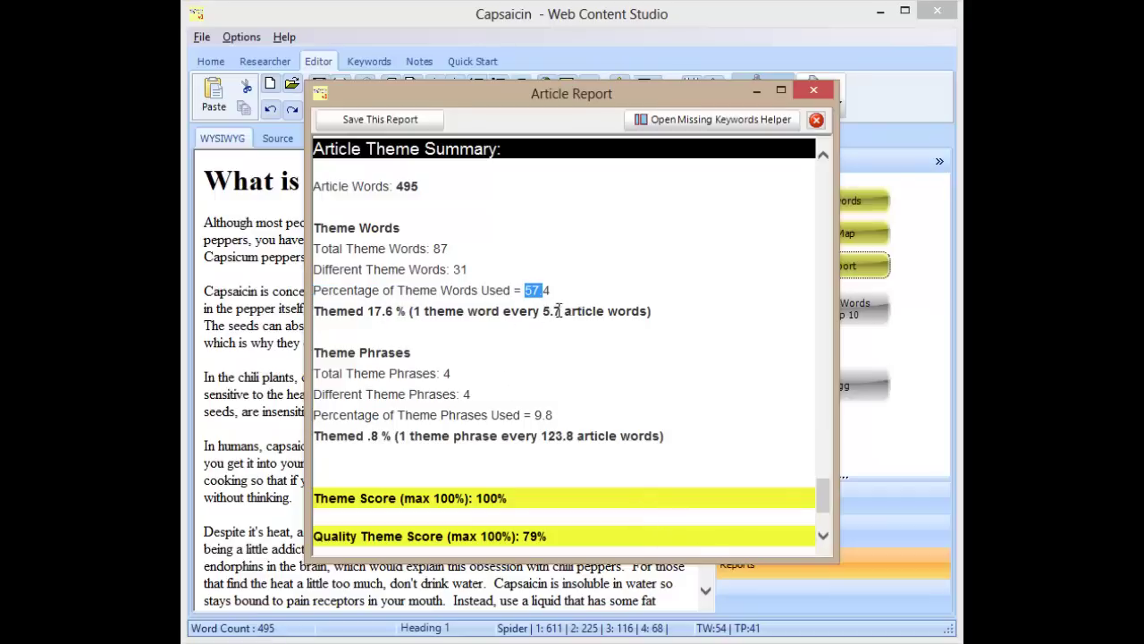
pyautogui.click(554, 311)
pyautogui.moveTo(338, 373); pyautogui.dragTo(411, 372)
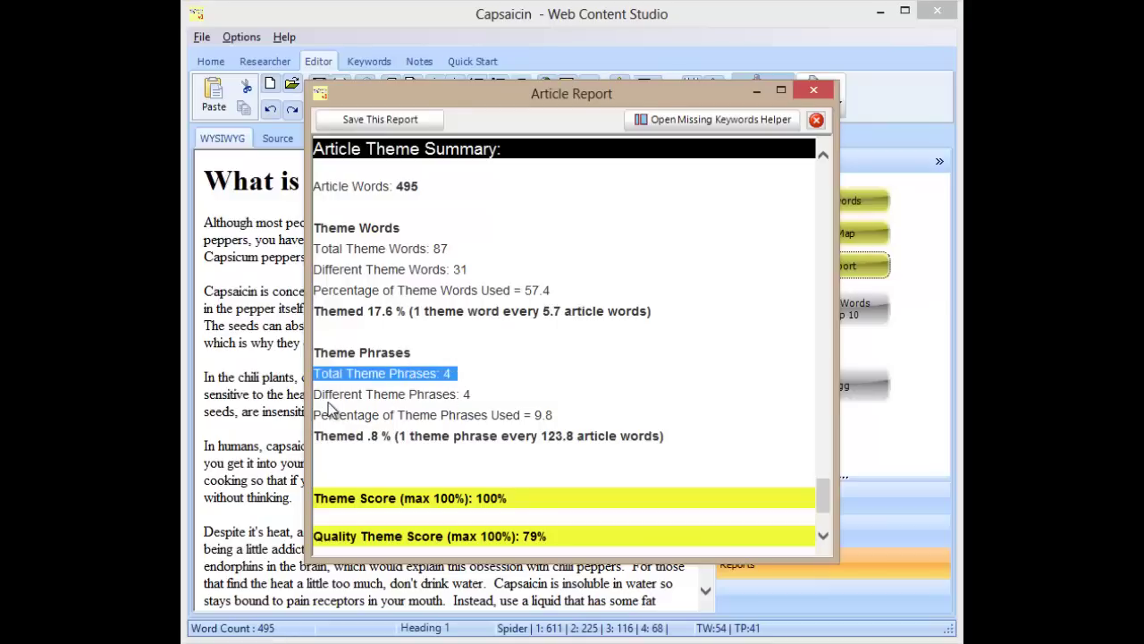
pyautogui.moveTo(317, 394); pyautogui.dragTo(474, 396)
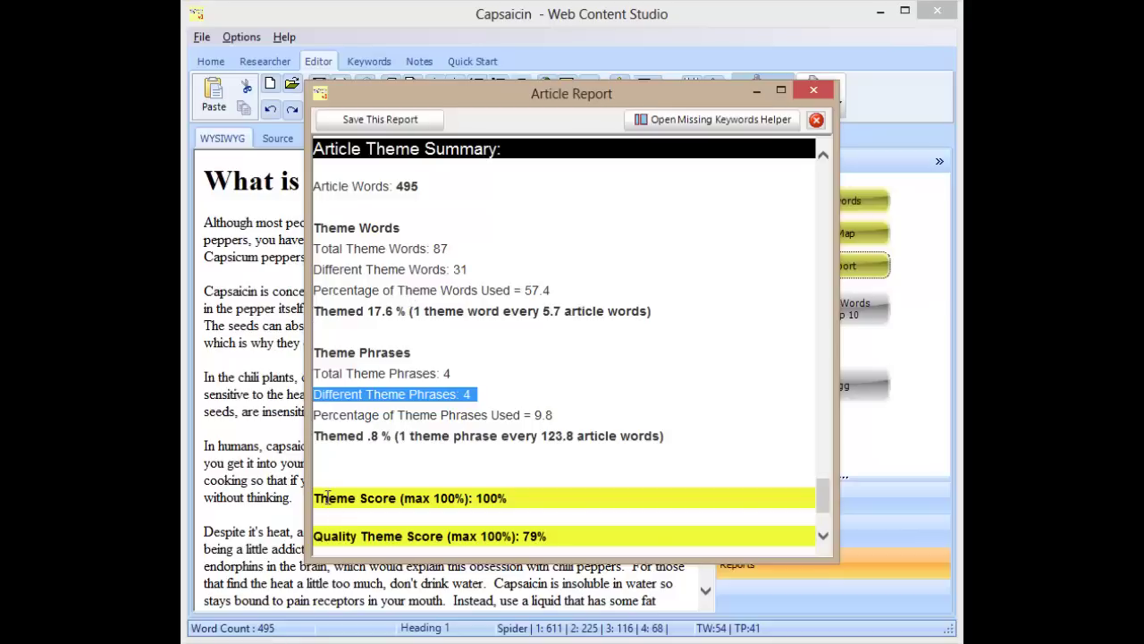
pyautogui.moveTo(329, 503); pyautogui.dragTo(548, 510)
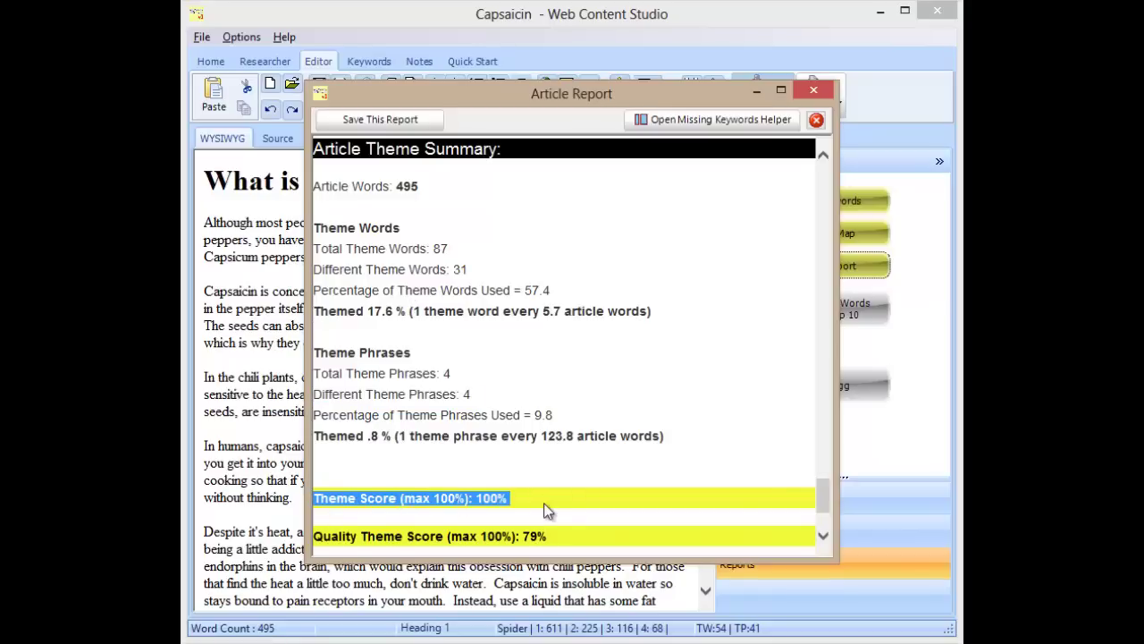
pyautogui.click(548, 510)
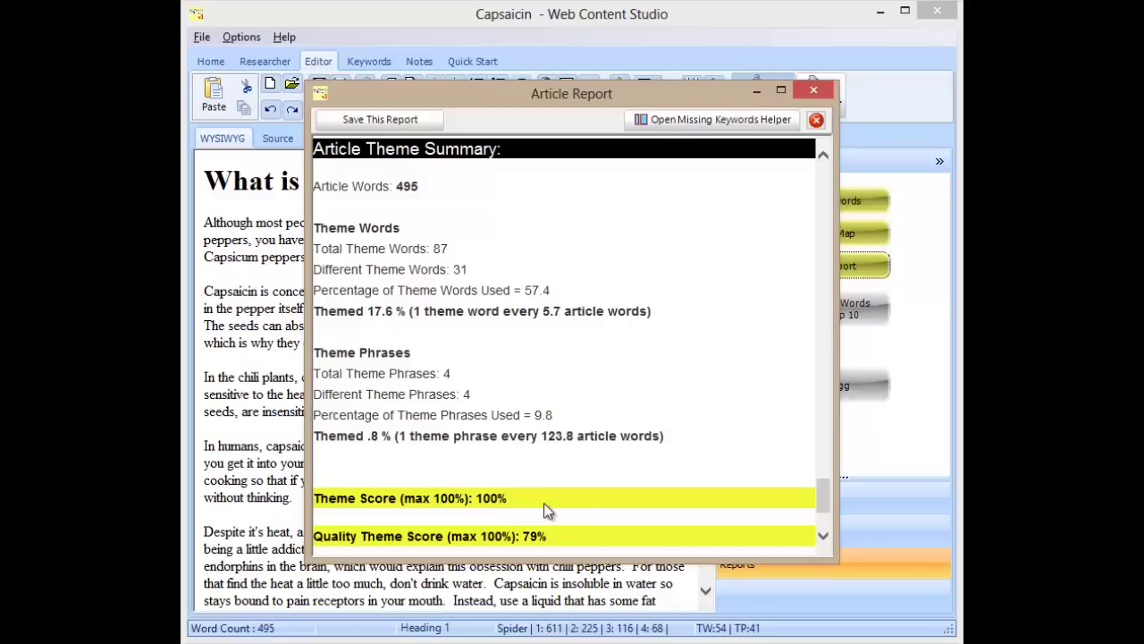
pyautogui.moveTo(360, 536); pyautogui.dragTo(515, 536)
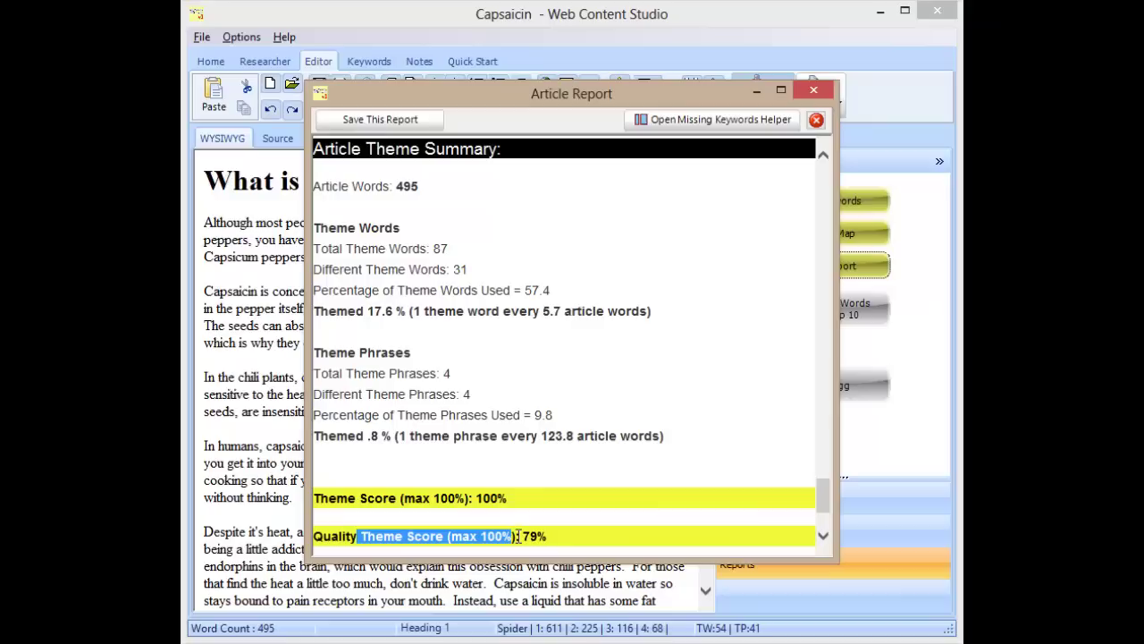
# - Open the Missing Keywords Helper, close the Article Report, and park the missing-words window right
pyautogui.click(721, 119)
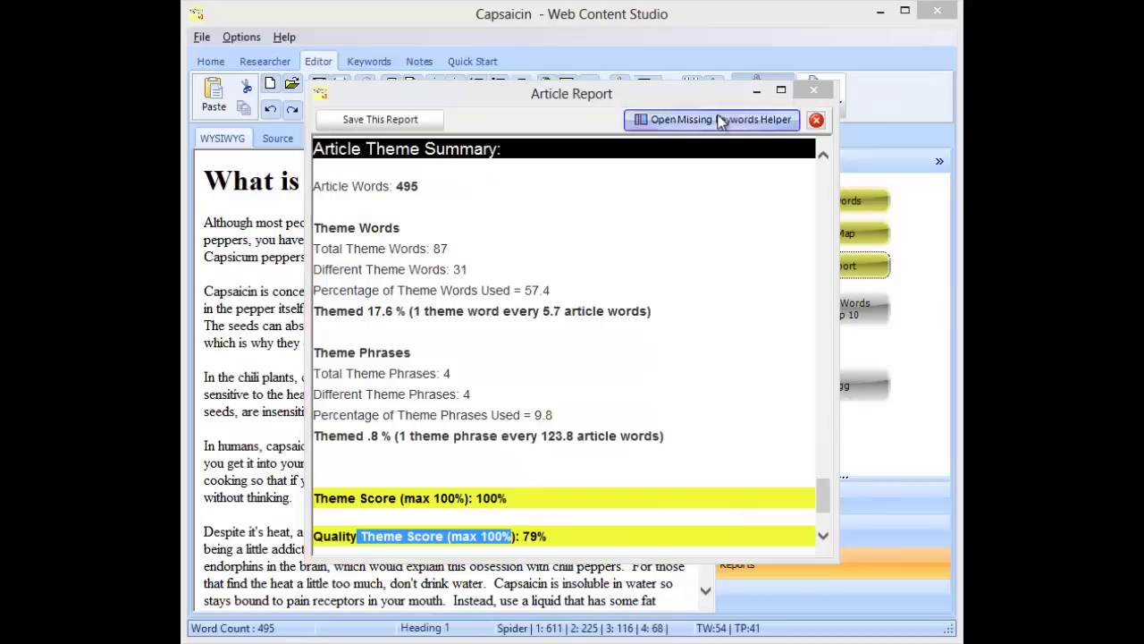
pyautogui.moveTo(600, 123); pyautogui.dragTo(813, 168)
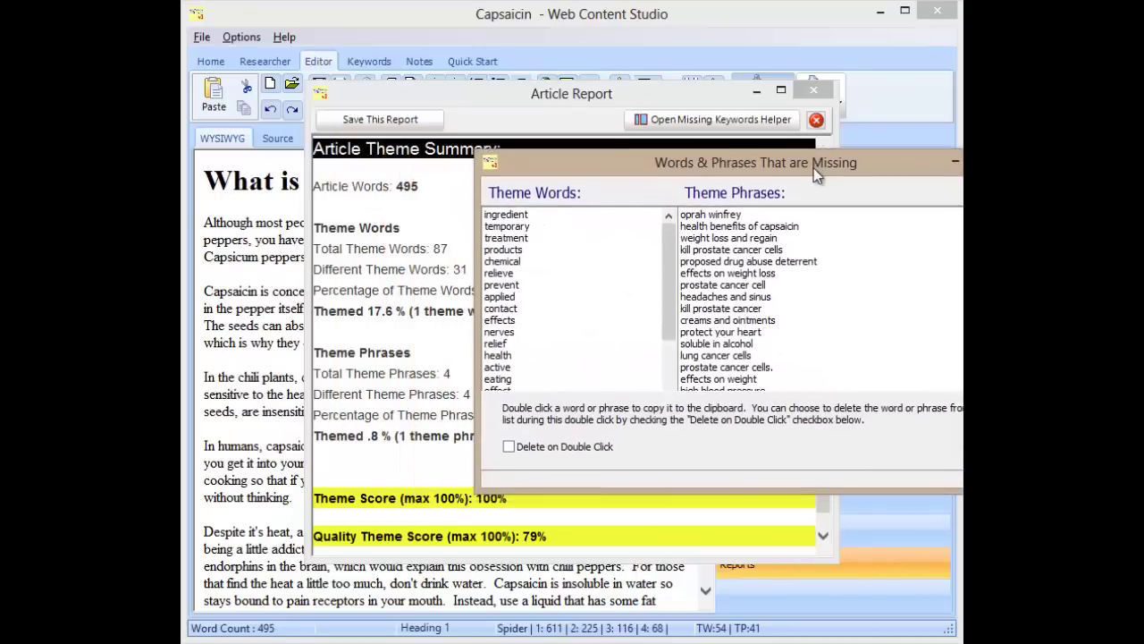
pyautogui.click(816, 93)
pyautogui.moveTo(794, 168); pyautogui.dragTo(708, 310)
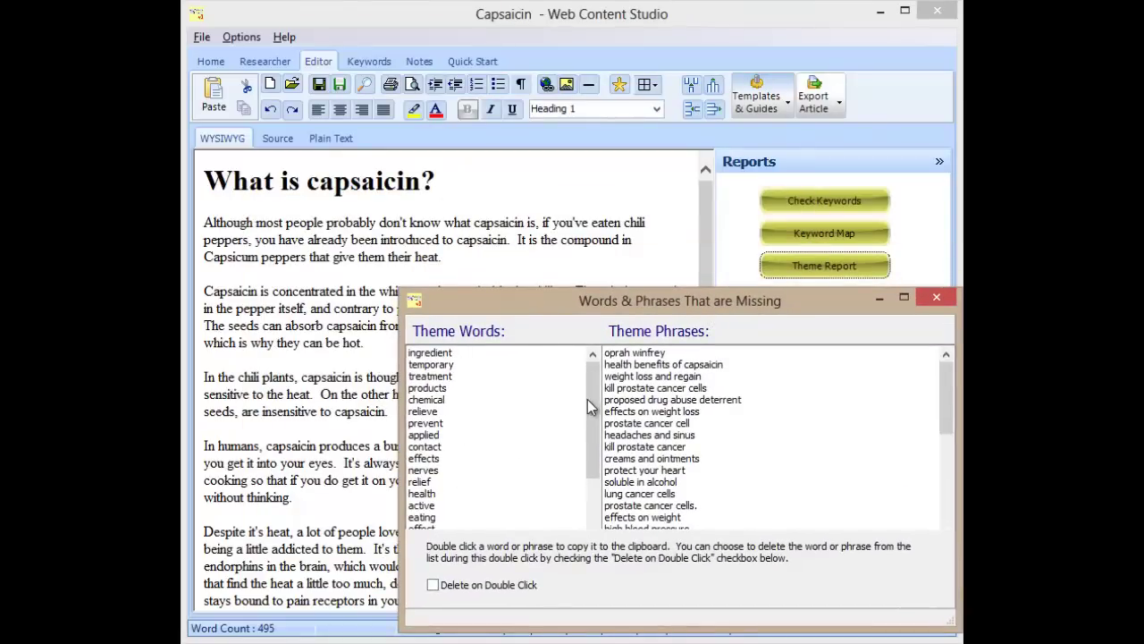
pyautogui.moveTo(587, 398); pyautogui.dragTo(589, 362)
pyautogui.moveTo(478, 301); pyautogui.dragTo(797, 275)
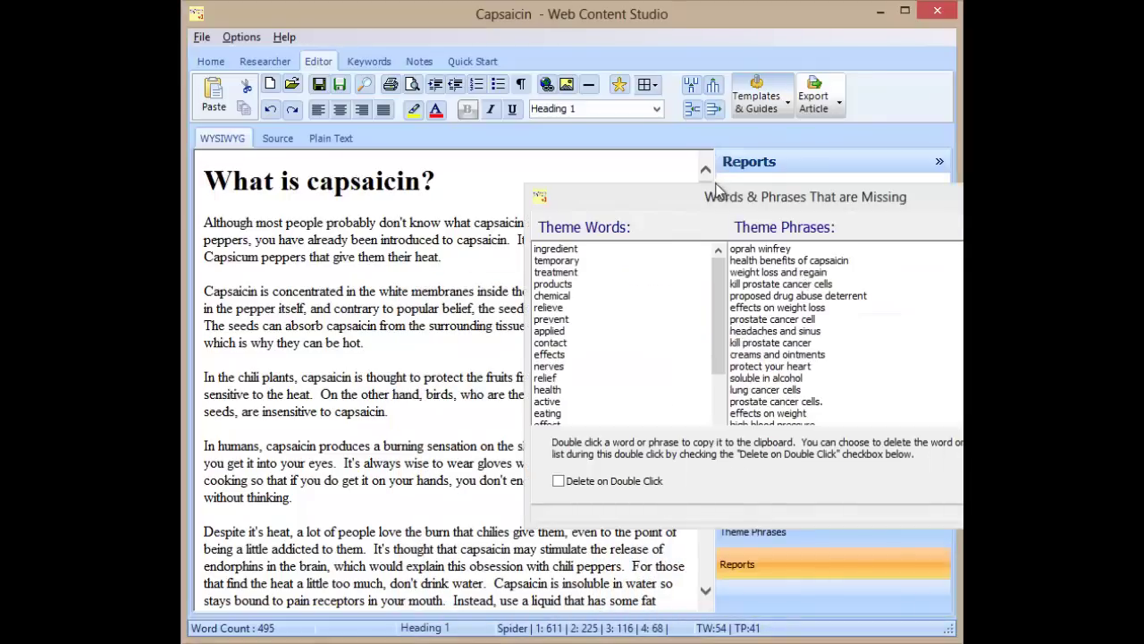
# - Insert the missing word 'spicy' into the first paragraph as 'spicy food, then'
pyautogui.moveTo(710, 189); pyautogui.dragTo(963, 213)
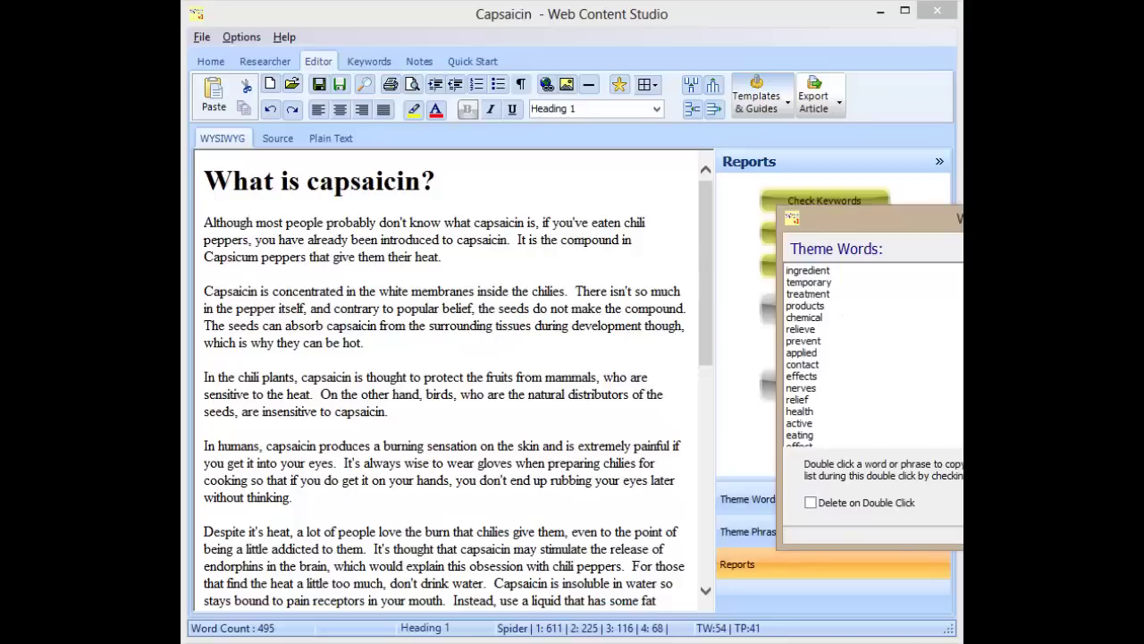
pyautogui.scroll(-2, 872, 358)
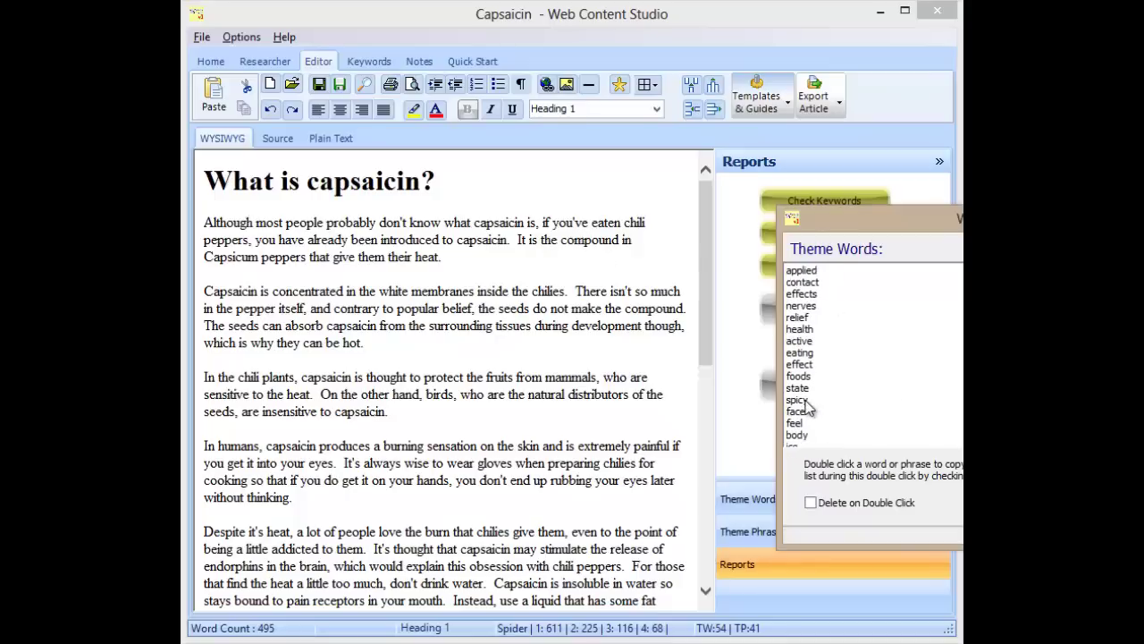
pyautogui.click(811, 504)
pyautogui.doubleClick(801, 402)
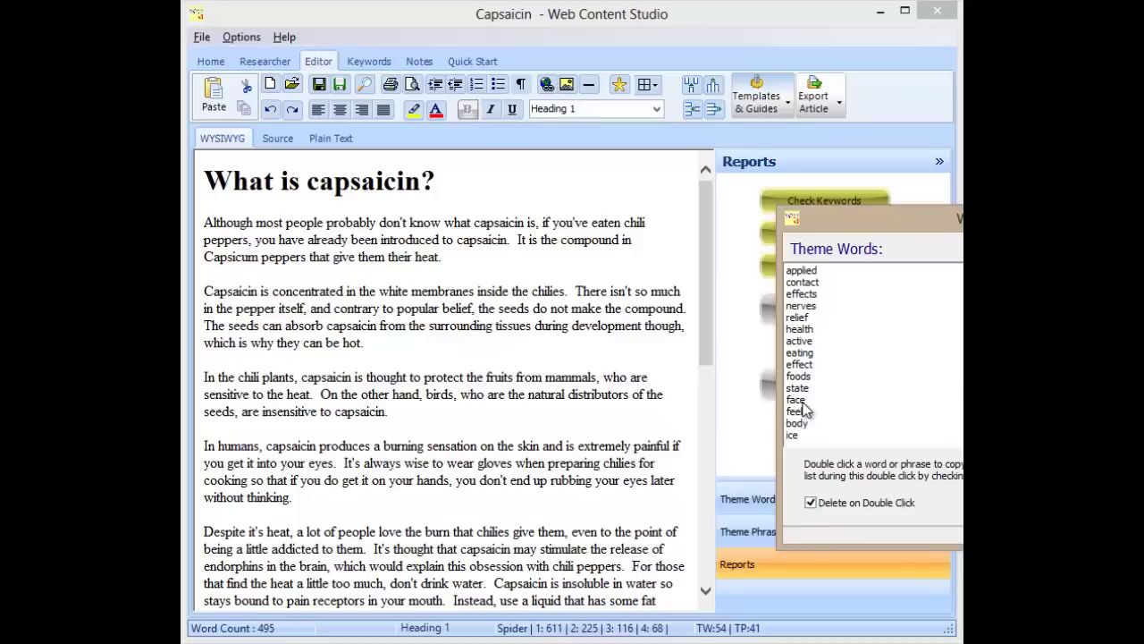
pyautogui.click(625, 222)
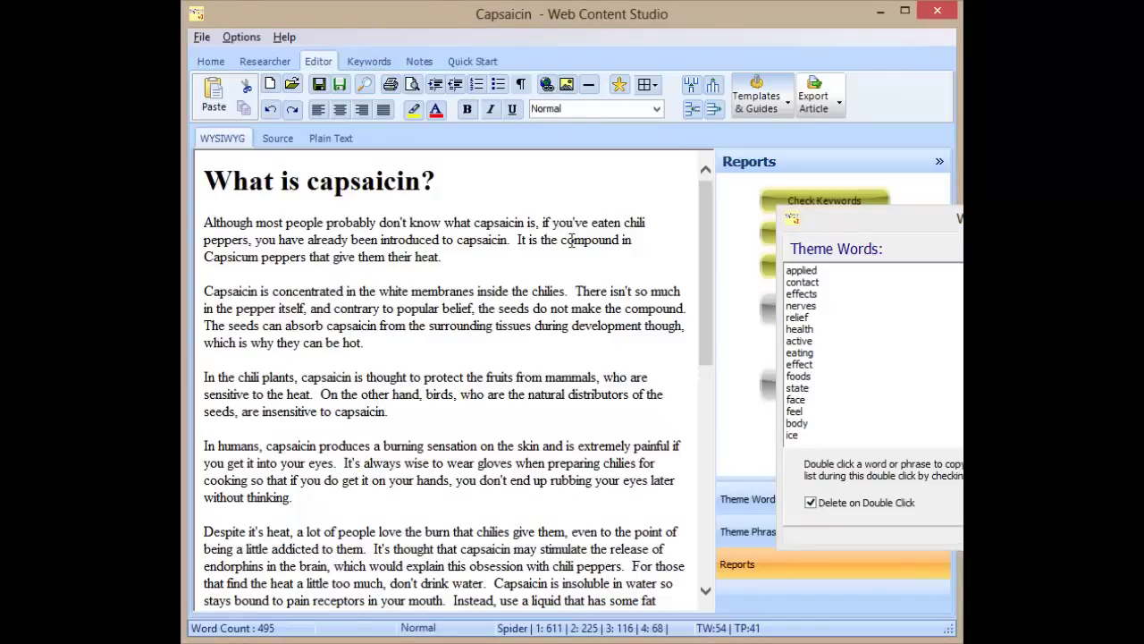
pyautogui.write('spicy')
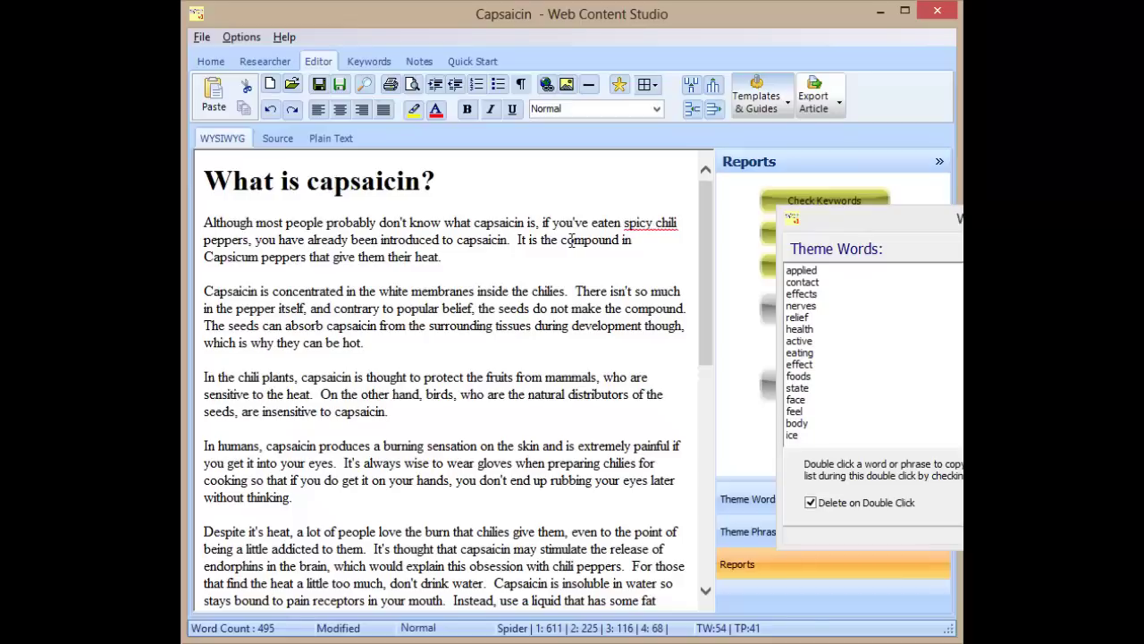
pyautogui.write('food')
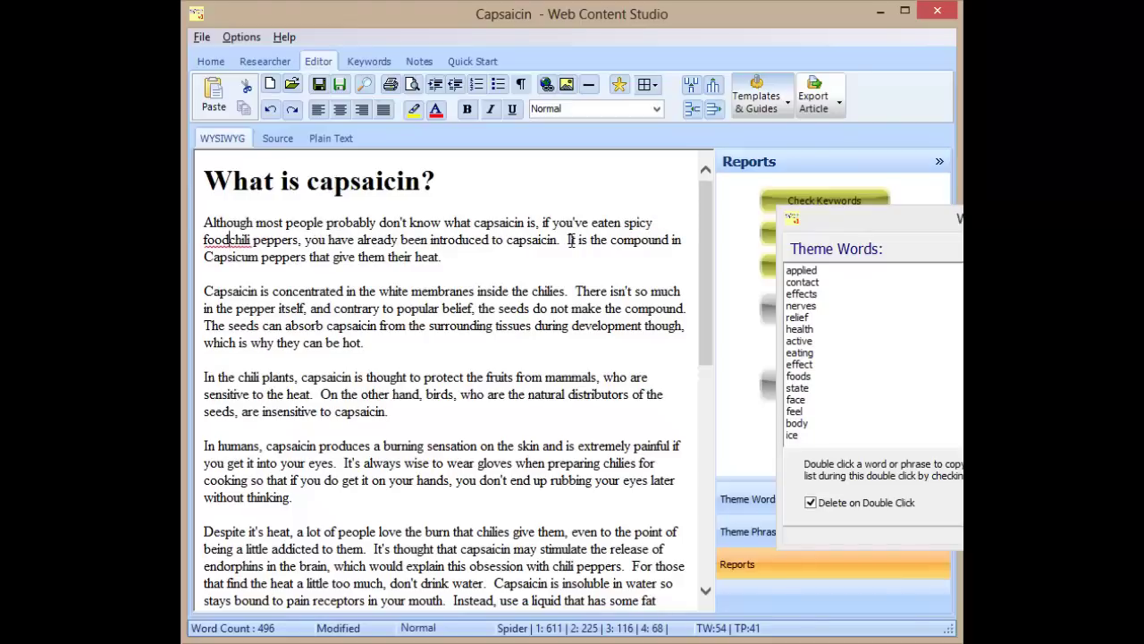
pyautogui.write(',')
pyautogui.press('Delete')
pyautogui.press('Delete')
pyautogui.press('Delete')
pyautogui.press('Delete')
pyautogui.press('Delete')
pyautogui.press('Delete')
pyautogui.press('Delete')
pyautogui.press('Delete')
pyautogui.press('Delete')
pyautogui.press('Delete')
pyautogui.press('Delete')
pyautogui.press('Delete')
pyautogui.press('Delete')
pyautogui.press('Delete')
pyautogui.press('Delete')
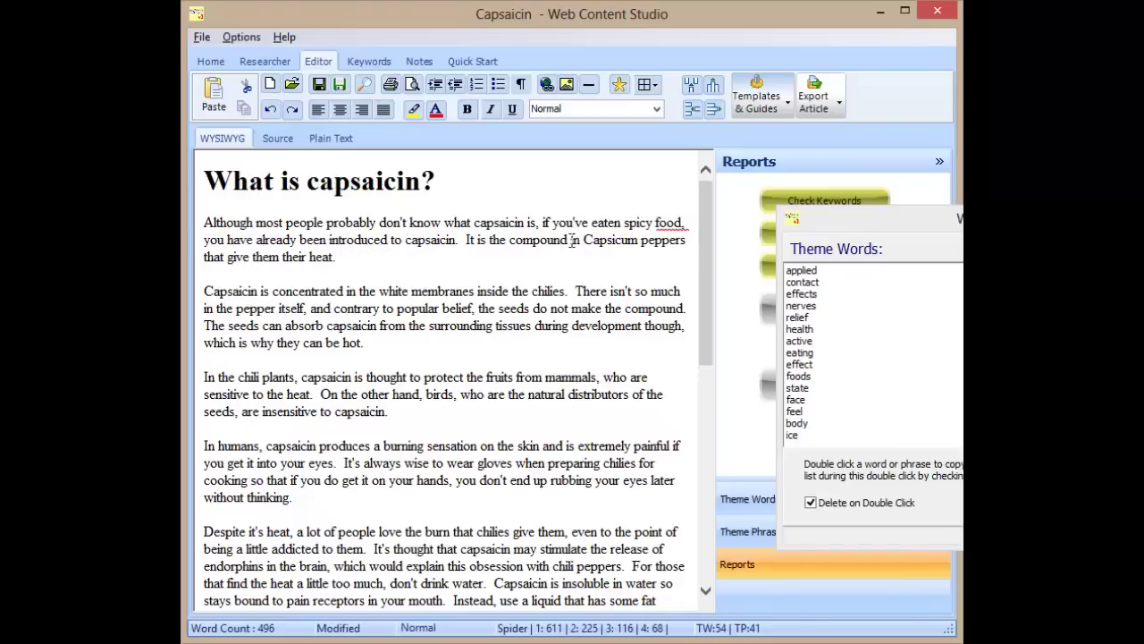
pyautogui.write('then')
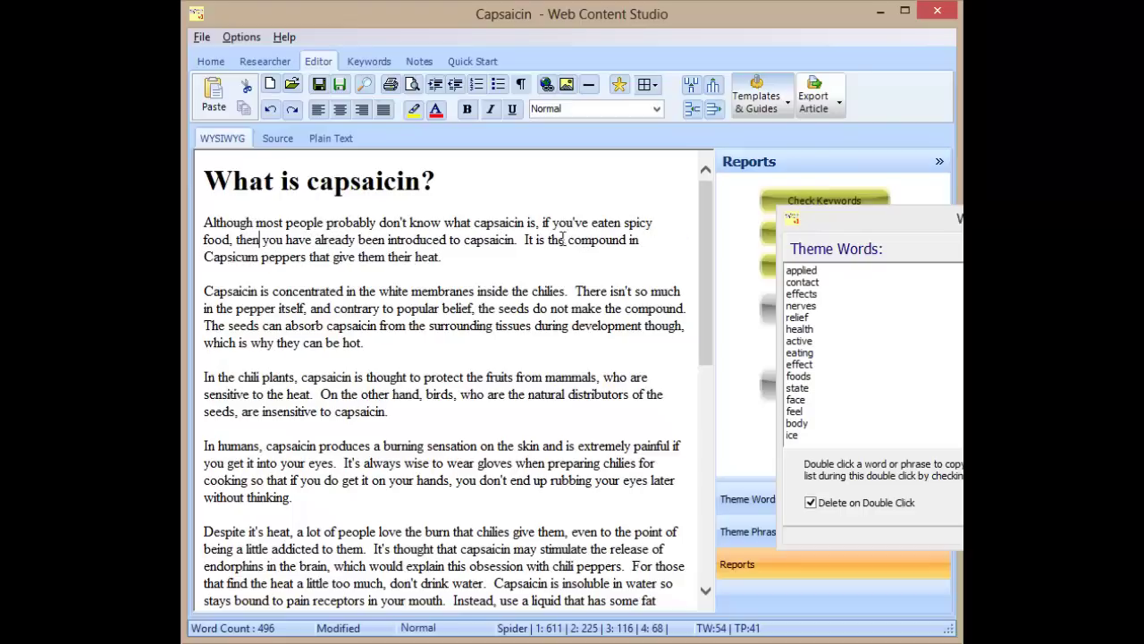
# - Add 'because it's found in chili peppers, an ingredient of Asian cuisine' after 'introduced to capsaicin'
pyautogui.click(516, 239)
pyautogui.write('because it')
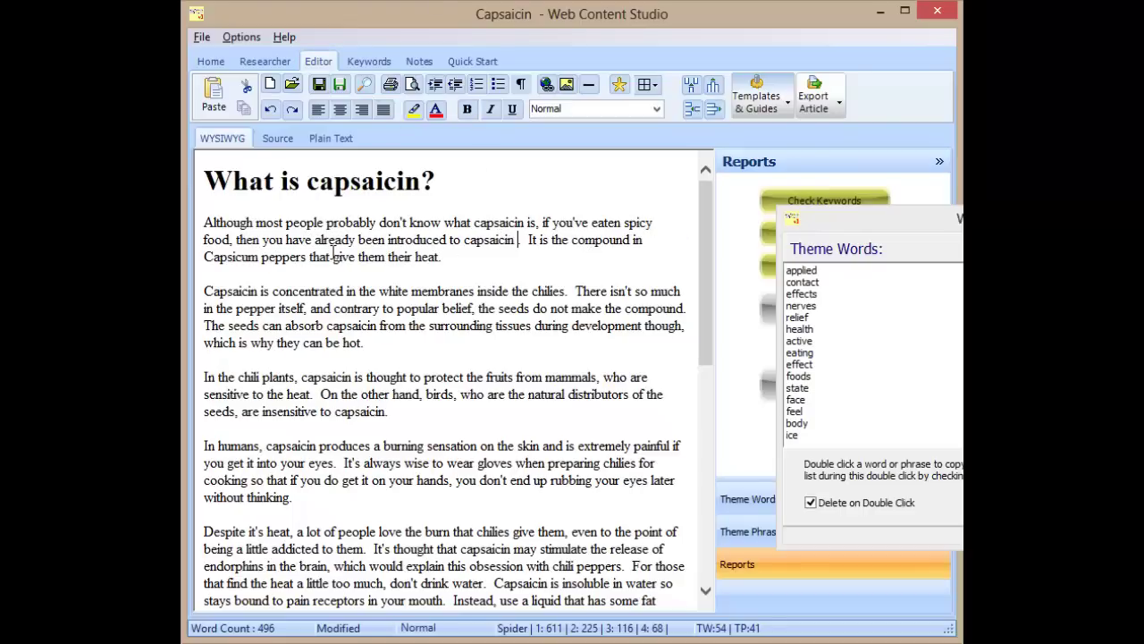
pyautogui.write("'s")
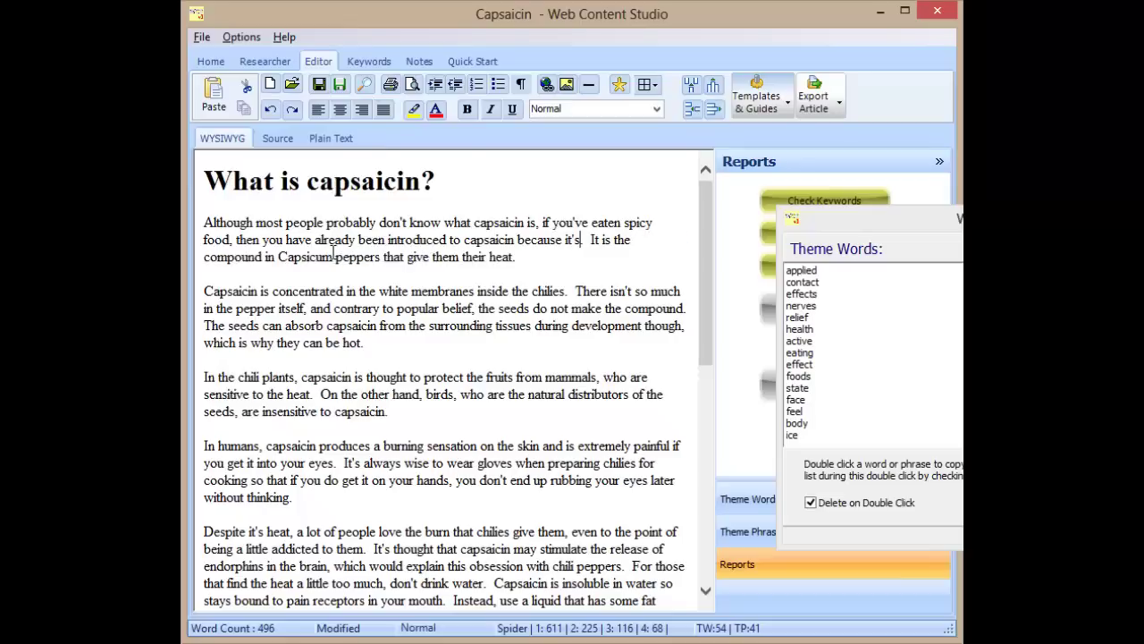
pyautogui.write(' found')
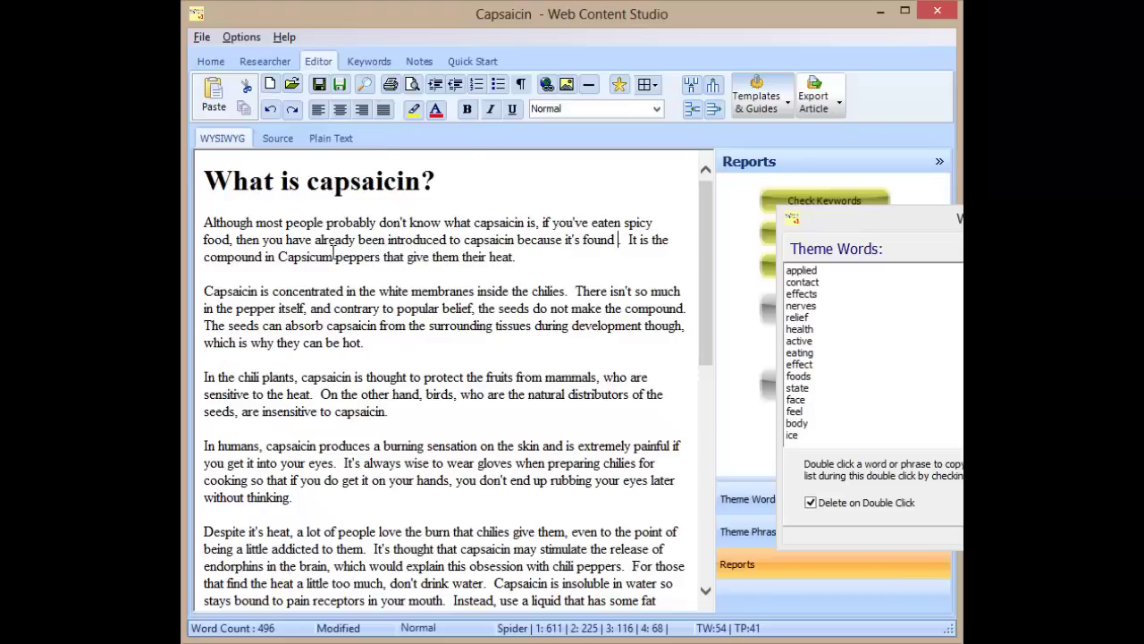
pyautogui.write(' in chili peppers, an')
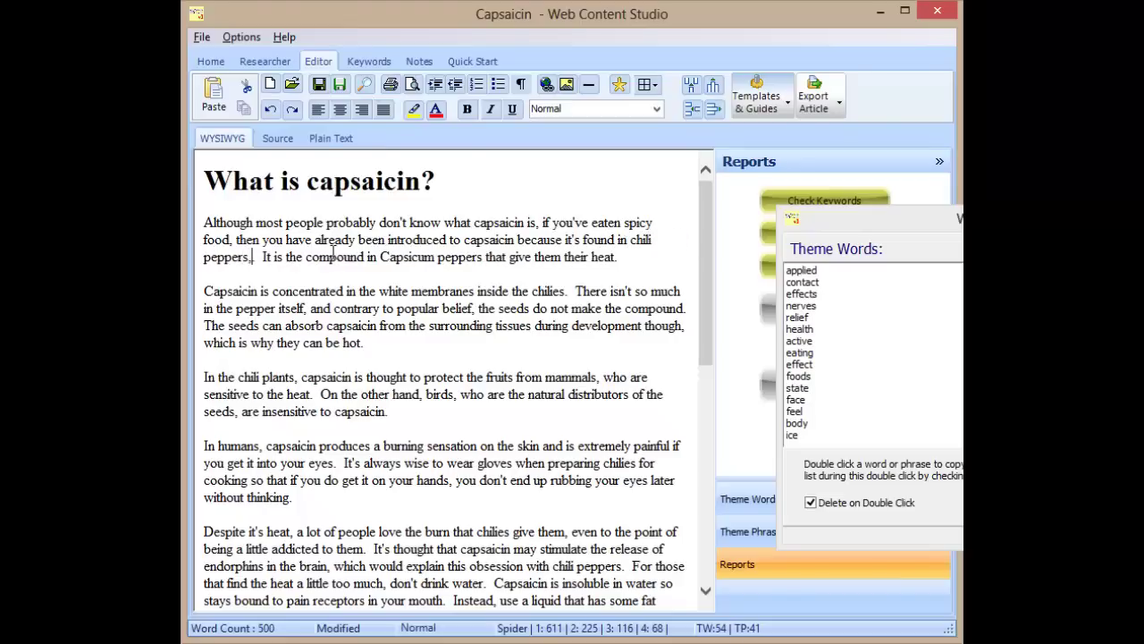
pyautogui.write(' ingredient of')
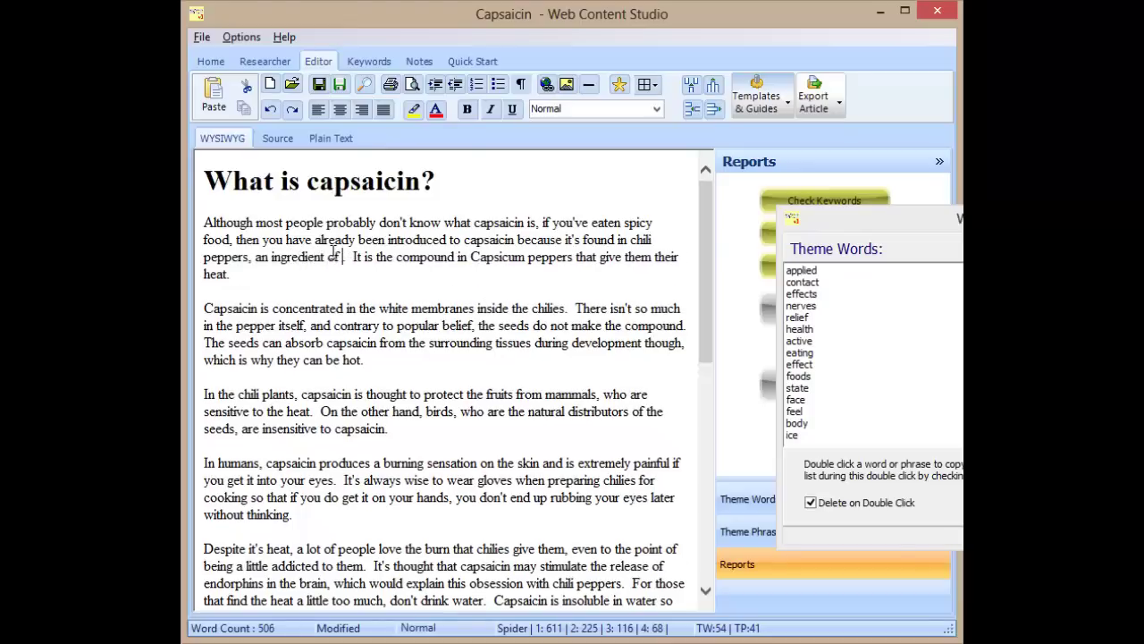
pyautogui.write(' hot')
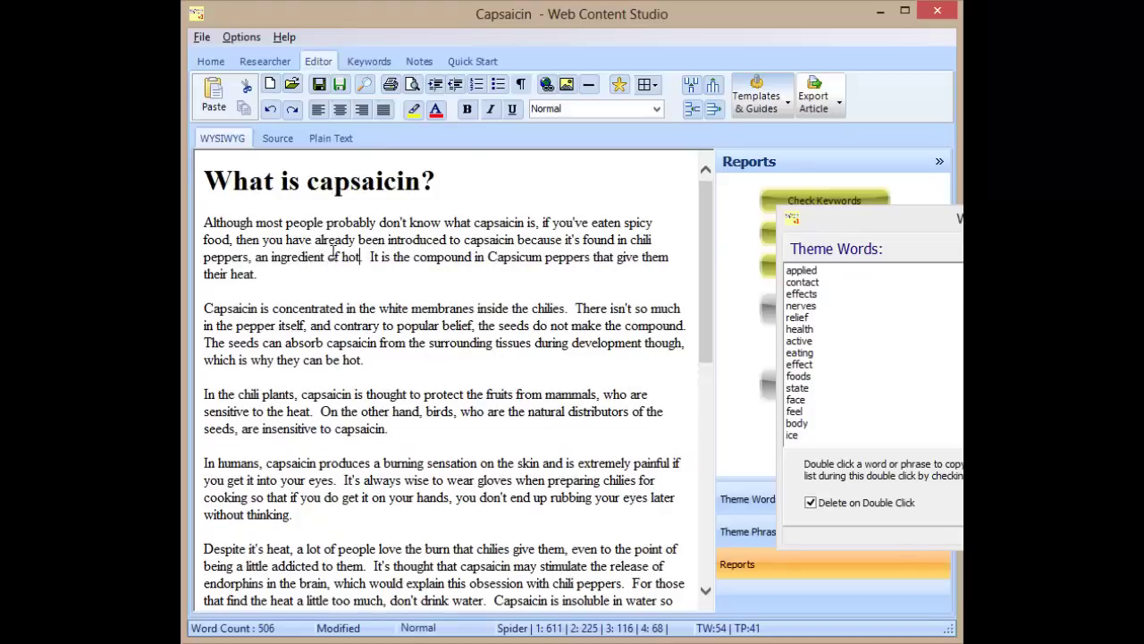
pyautogui.press('BackSpace')
pyautogui.press('BackSpace')
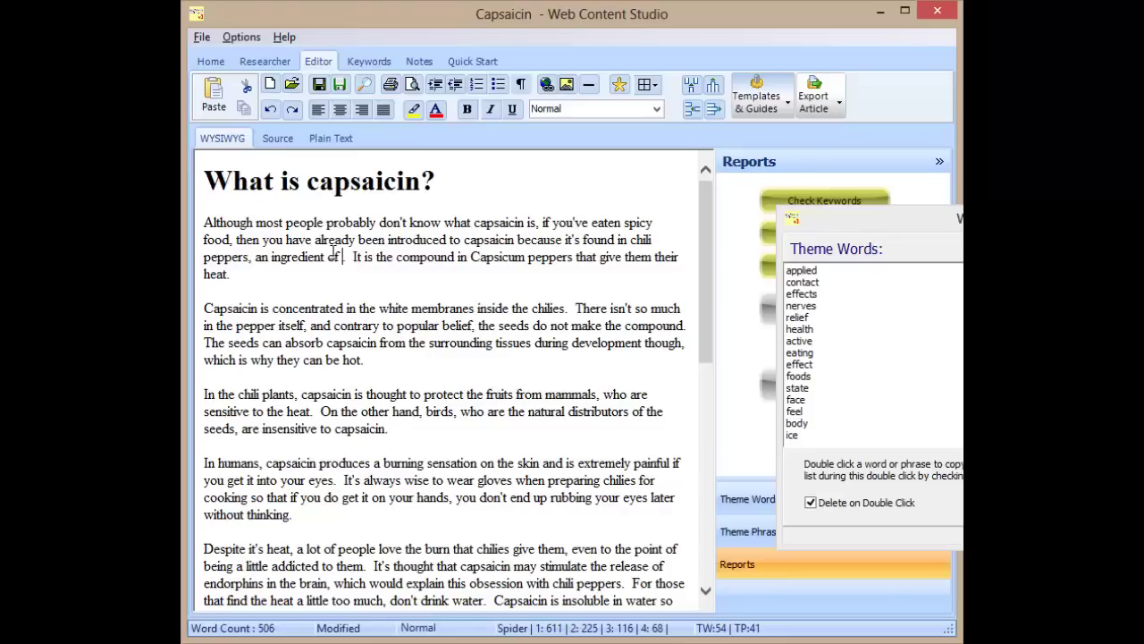
pyautogui.write('Asian cuisi')
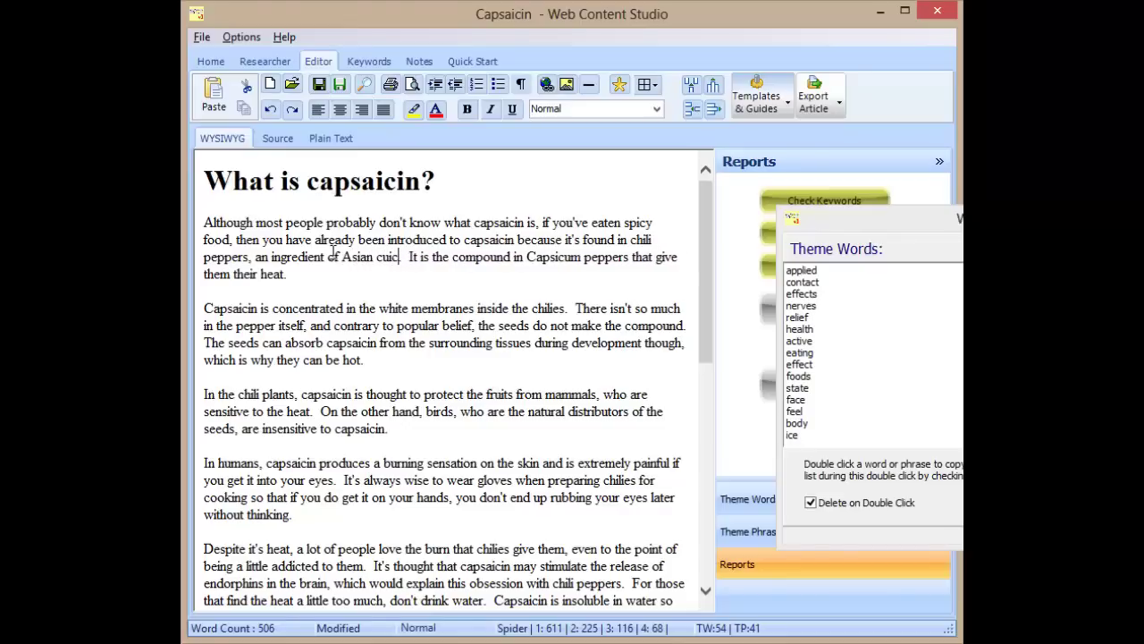
pyautogui.write('ne')
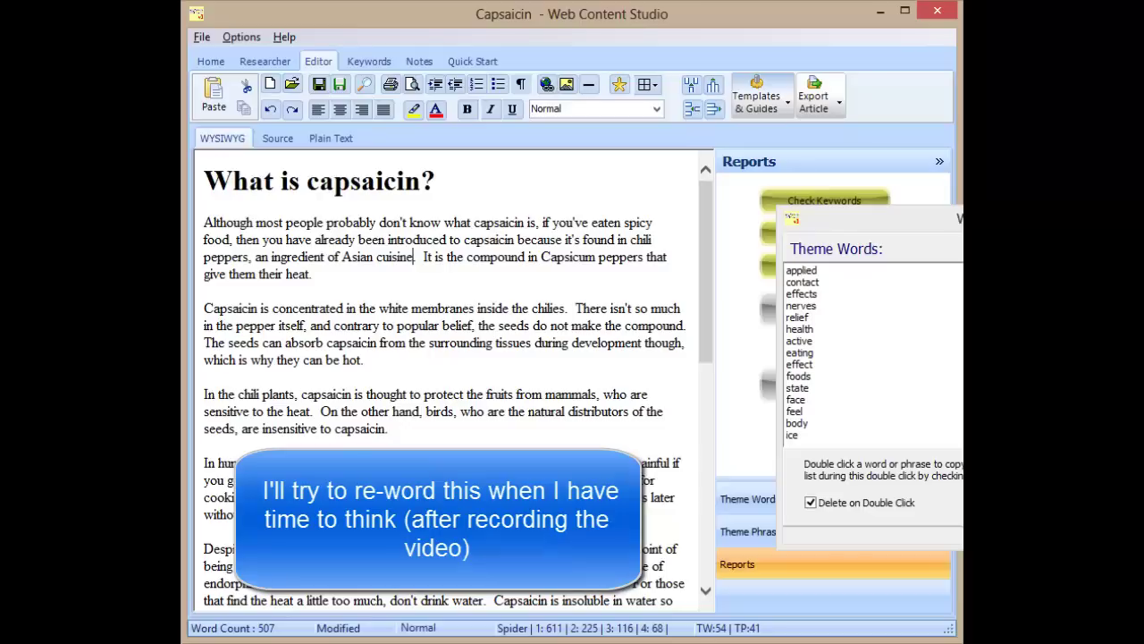
# - Drop 'ingredient' from the missing list and insert 'health' before 'research'
pyautogui.moveTo(1009, 218); pyautogui.dragTo(522, 163)
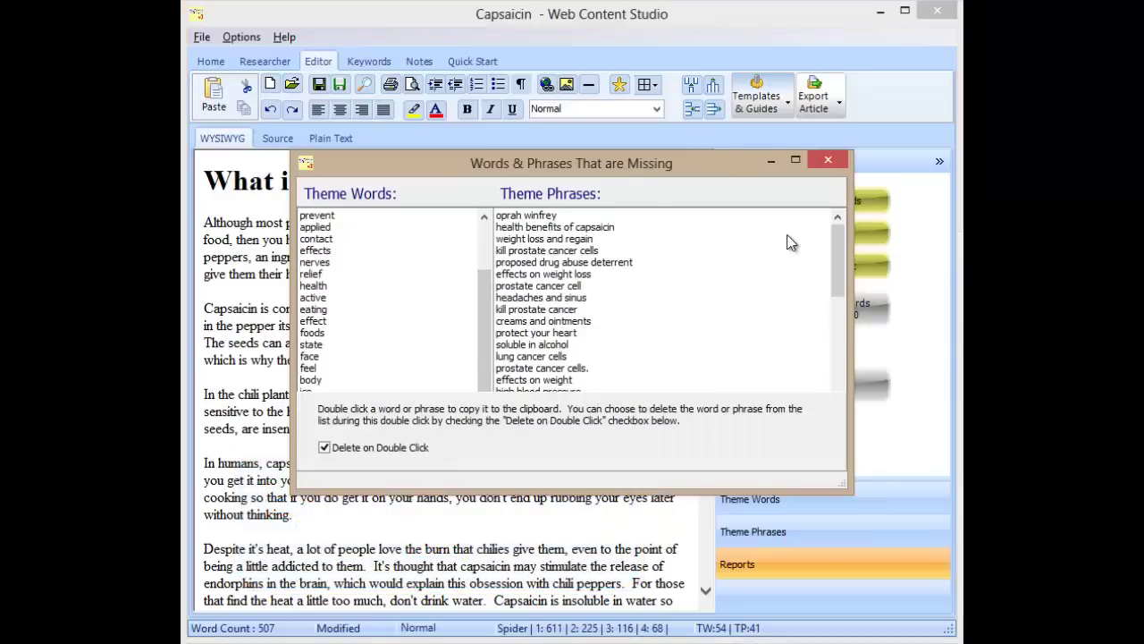
pyautogui.moveTo(490, 329); pyautogui.dragTo(349, 222)
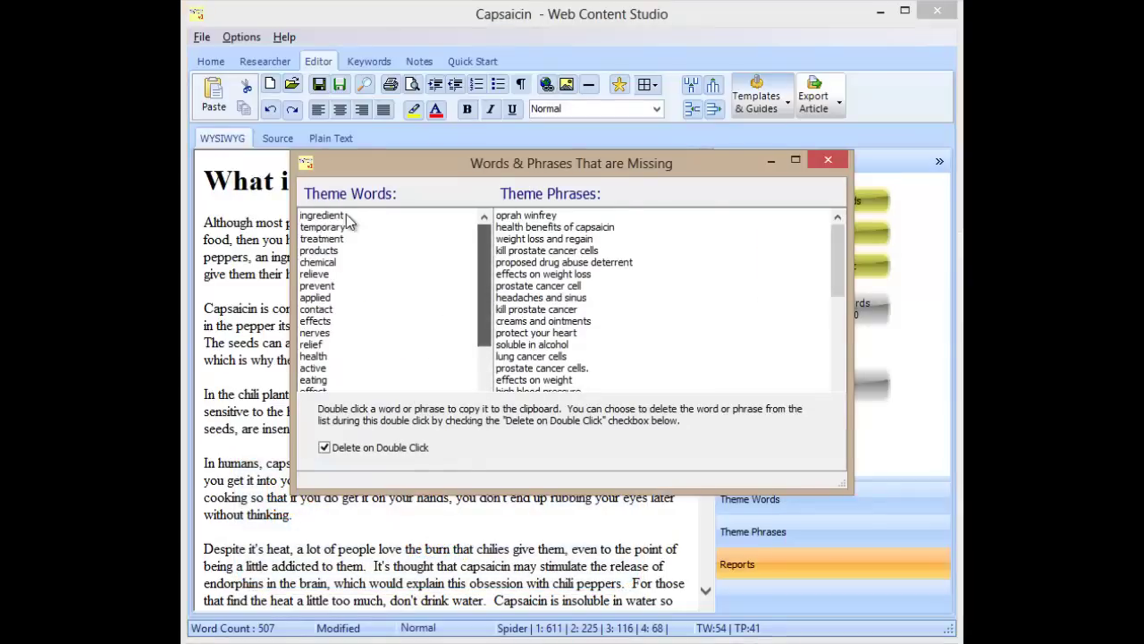
pyautogui.doubleClick(347, 219)
pyautogui.moveTo(518, 168); pyautogui.dragTo(1030, 241)
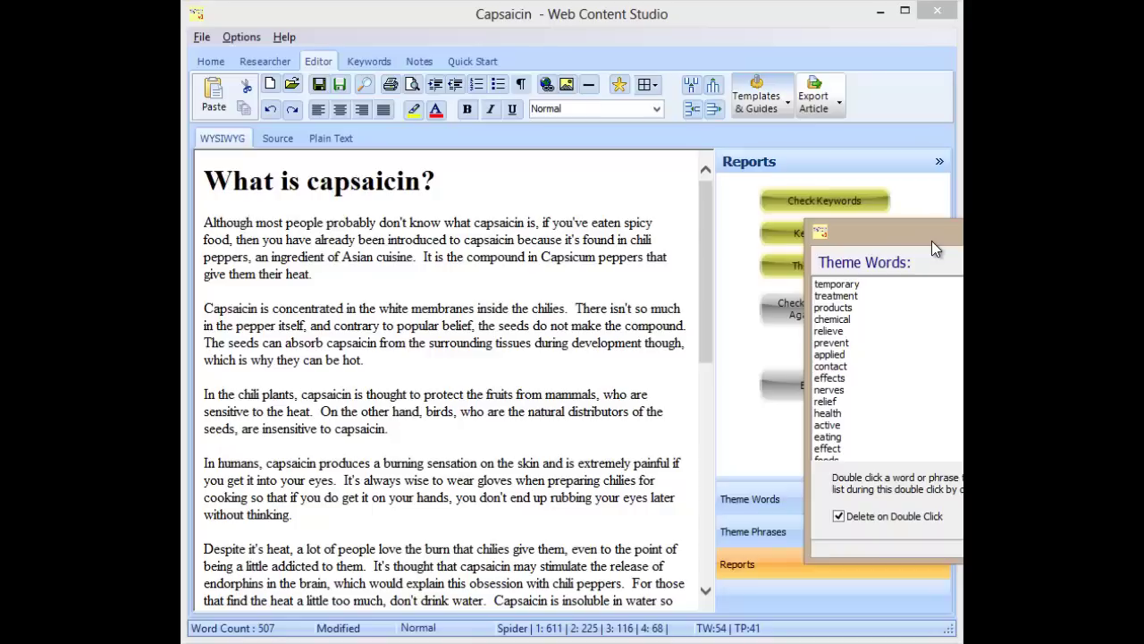
pyautogui.hotkey('ctrl', 'End')
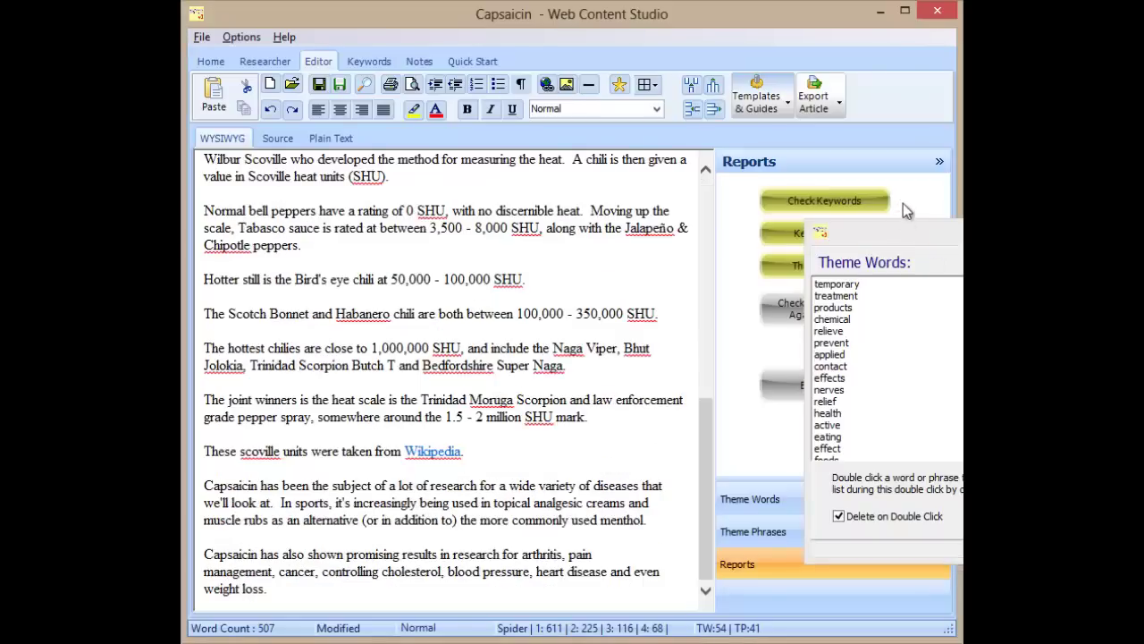
pyautogui.click(905, 230)
pyautogui.click(845, 412)
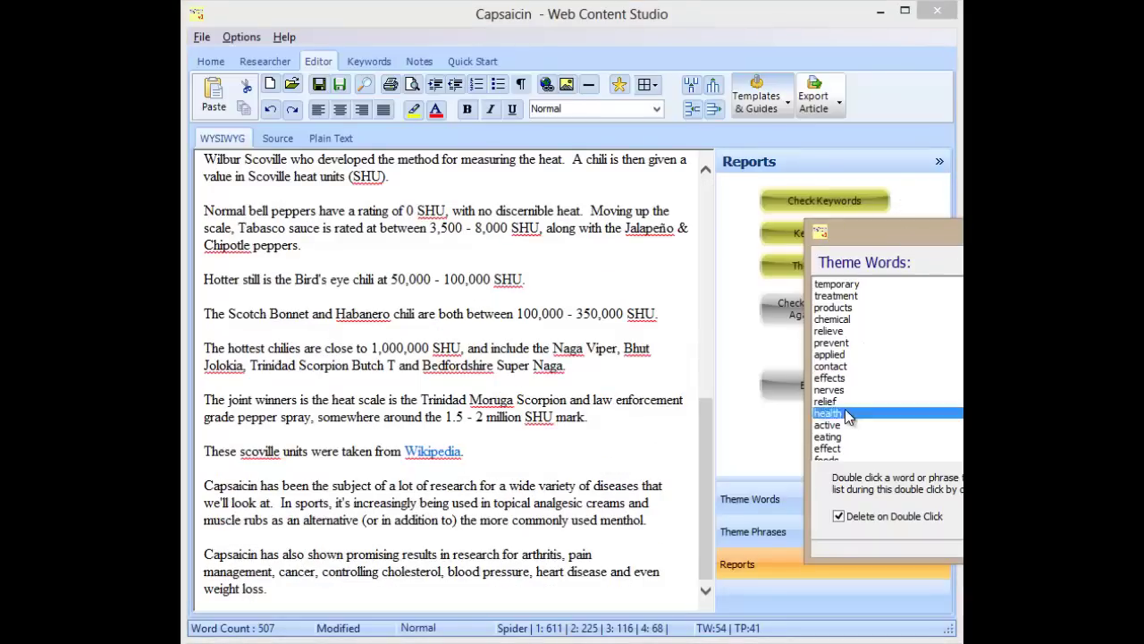
pyautogui.doubleClick(845, 412)
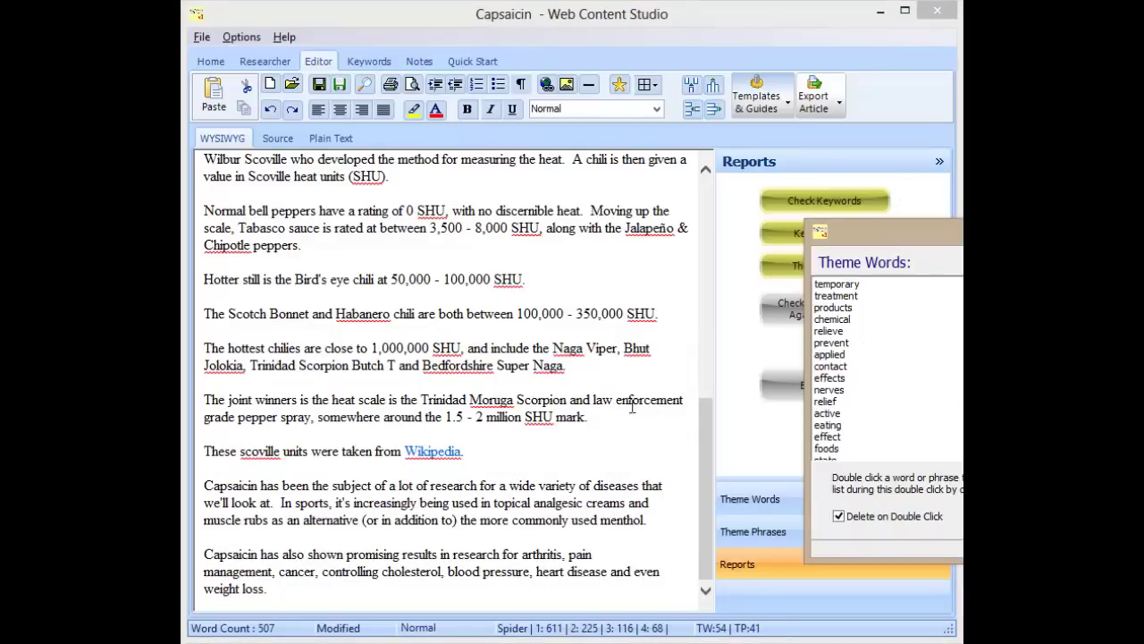
pyautogui.click(428, 487)
pyautogui.write('health')
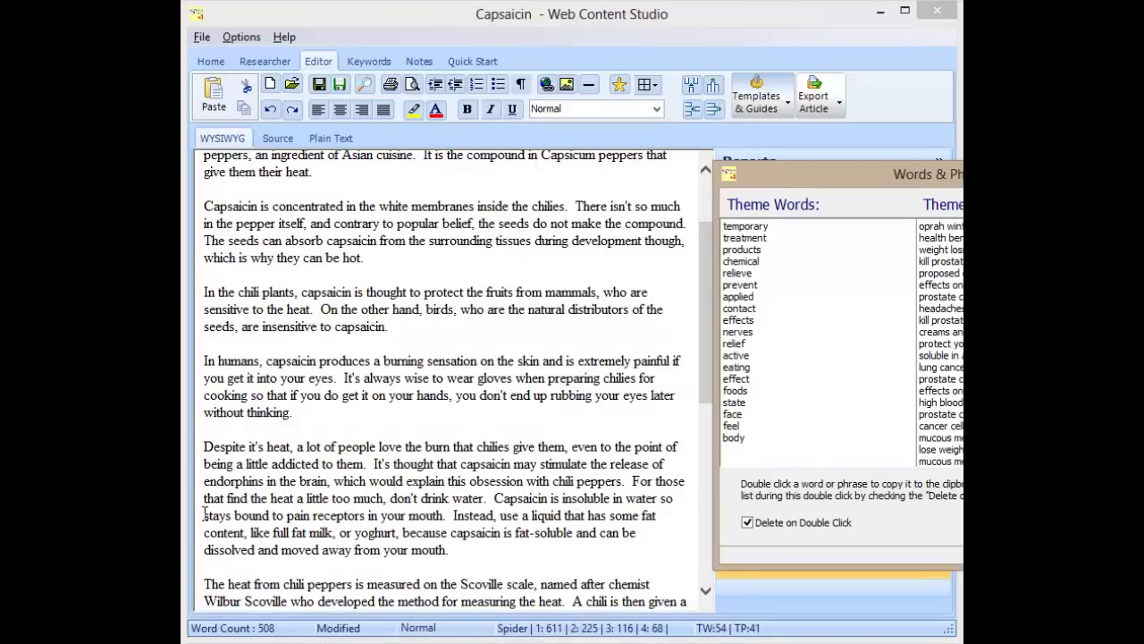
# - Extend the drink-water advice with 'or crunch ice as these won't offer relief'
pyautogui.moveTo(205, 505); pyautogui.dragTo(485, 502)
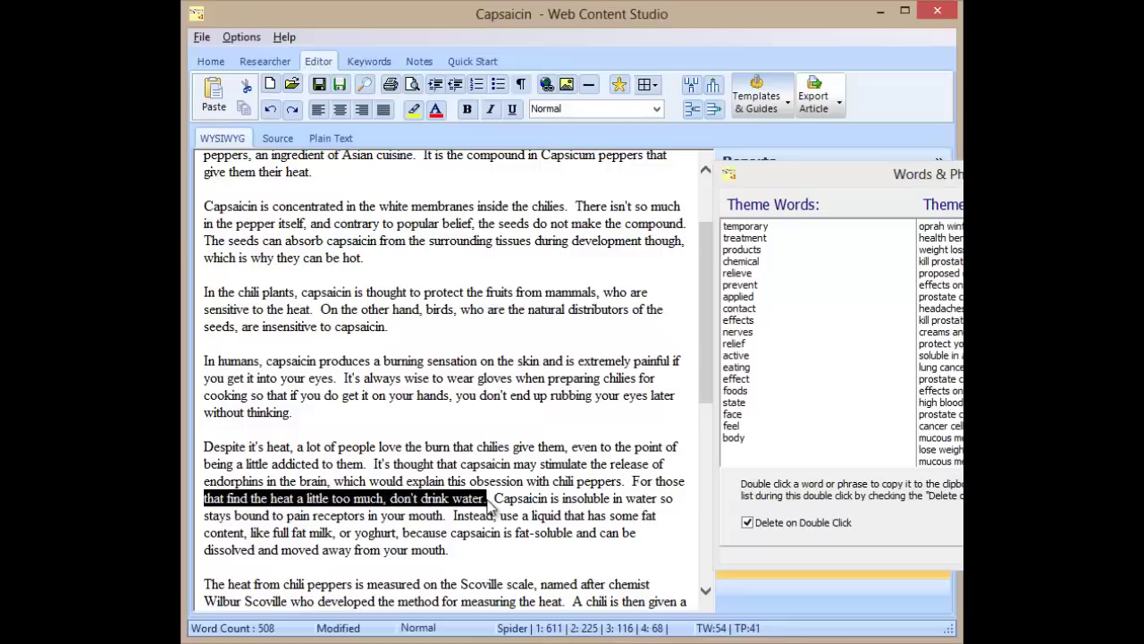
pyautogui.write('or ')
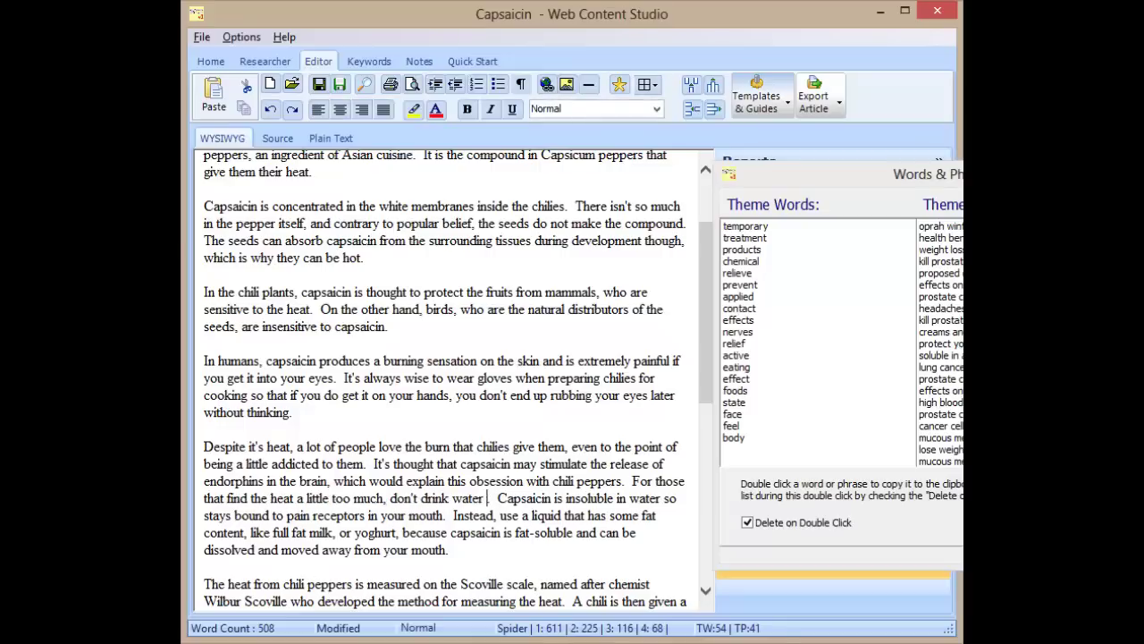
pyautogui.write('crunch i')
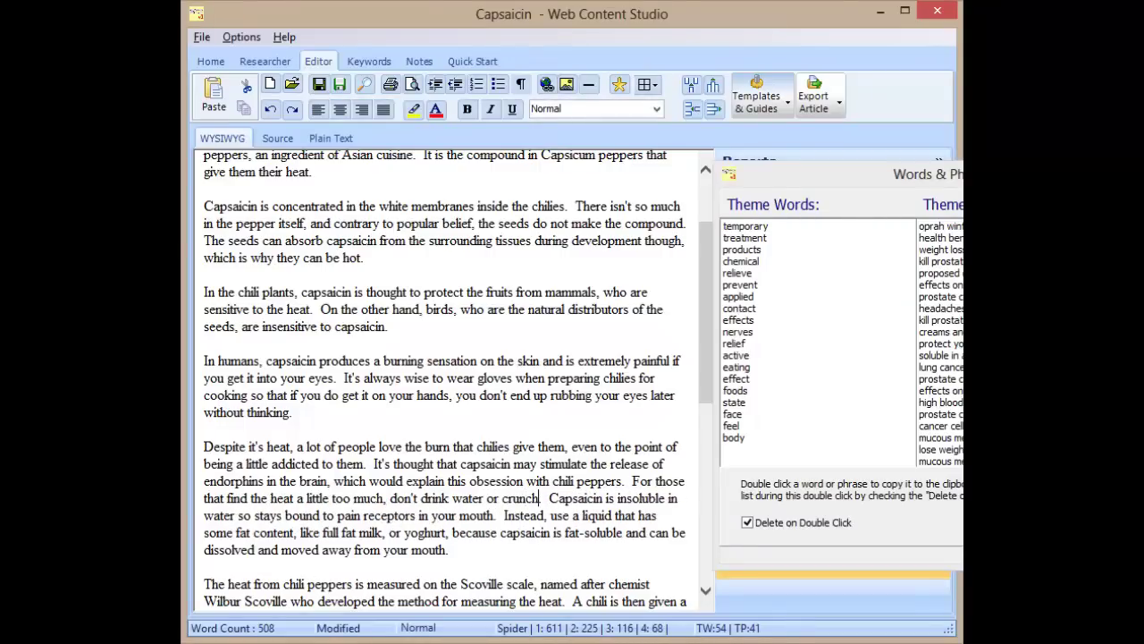
pyautogui.write('ce.')
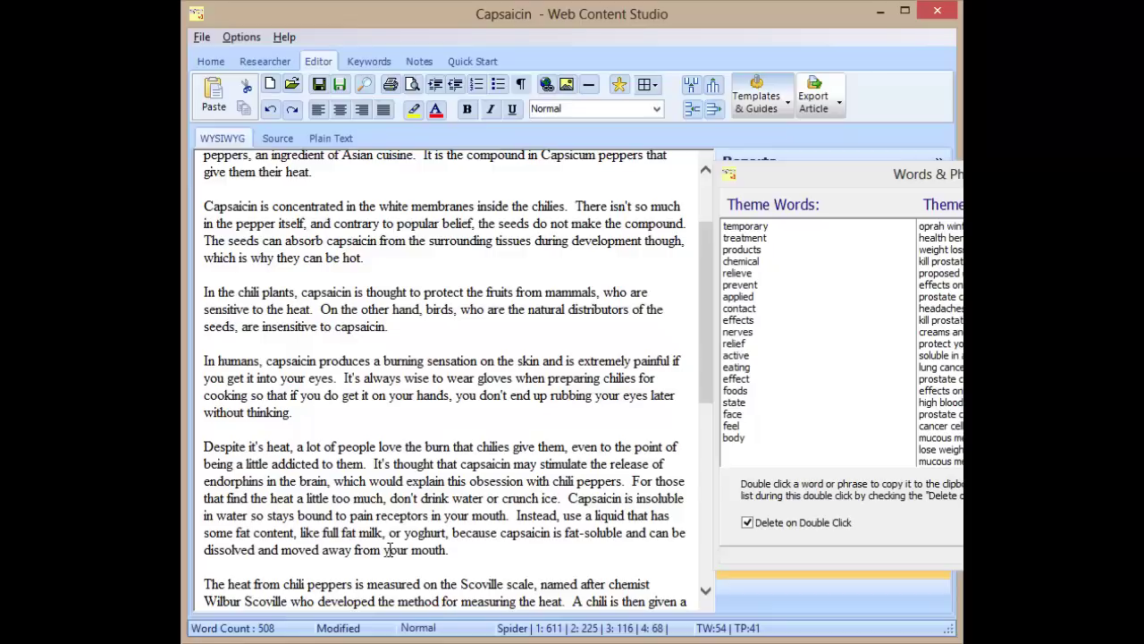
pyautogui.click(783, 272)
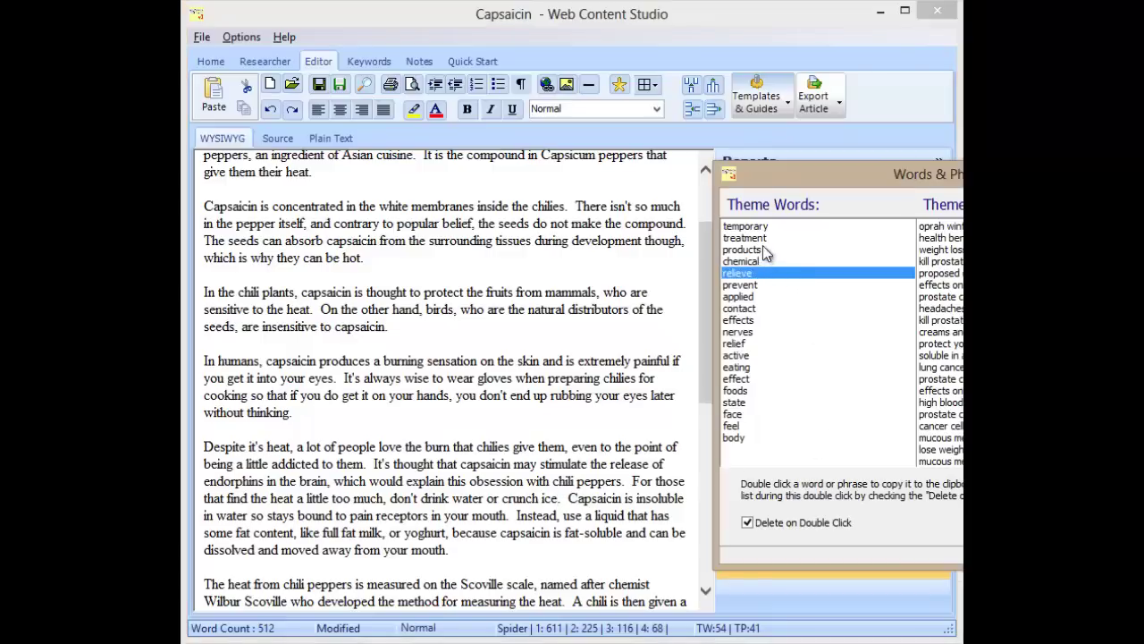
pyautogui.doubleClick(744, 343)
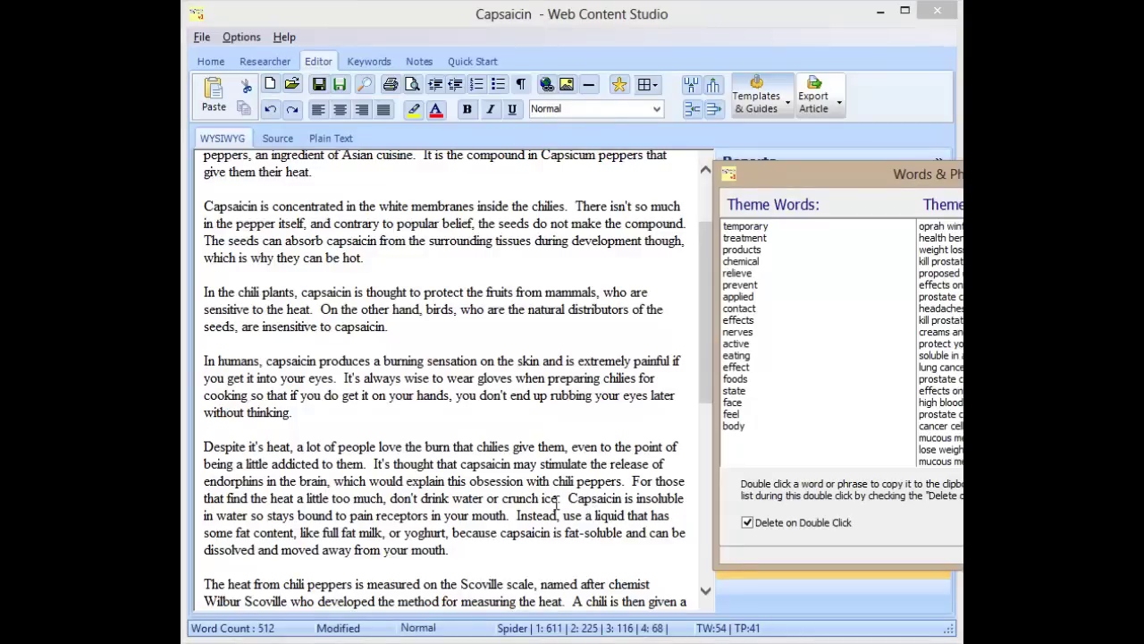
pyautogui.click(557, 498)
pyautogui.write("as these won't")
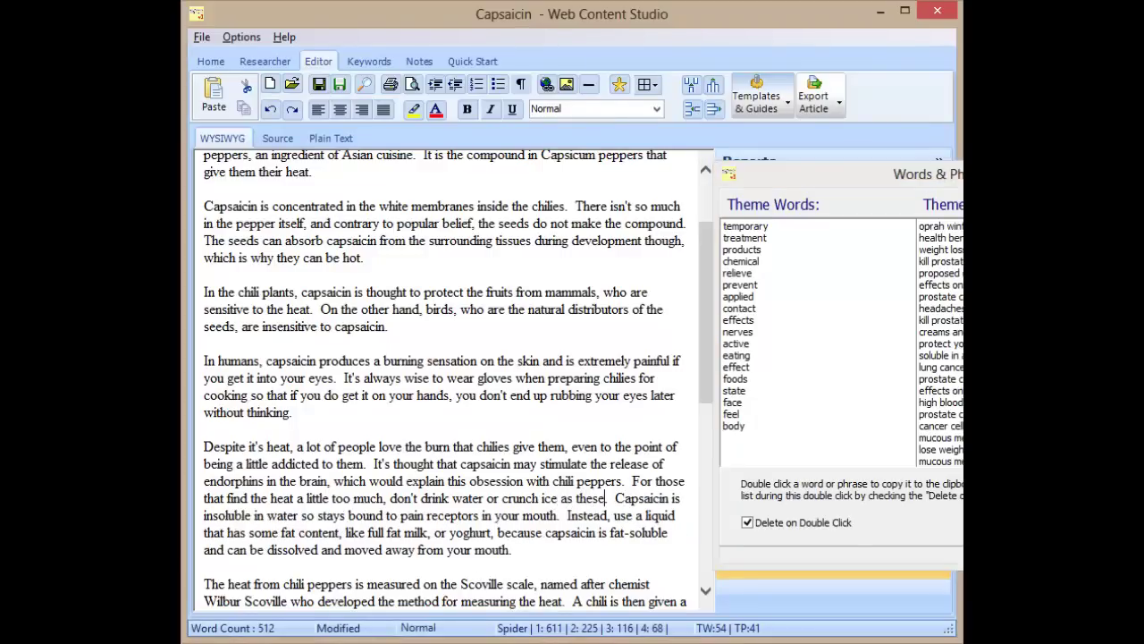
pyautogui.write(' offer rel')
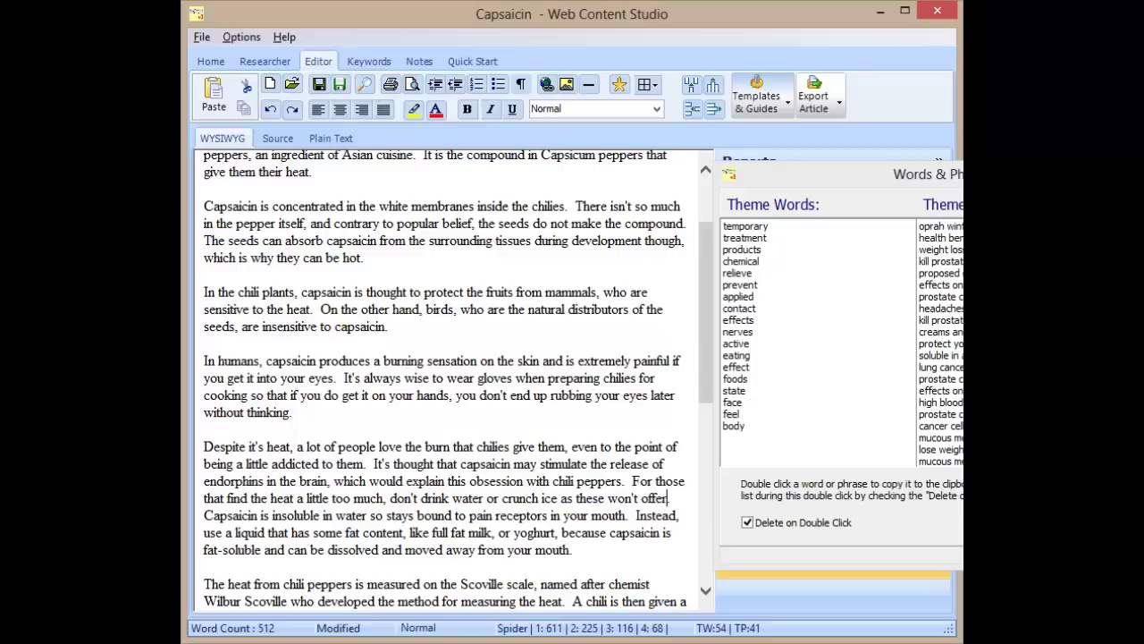
pyautogui.press('BackSpace')
pyautogui.press('BackSpace')
pyautogui.press('BackSpace')
pyautogui.write('relief.  Capsaic')
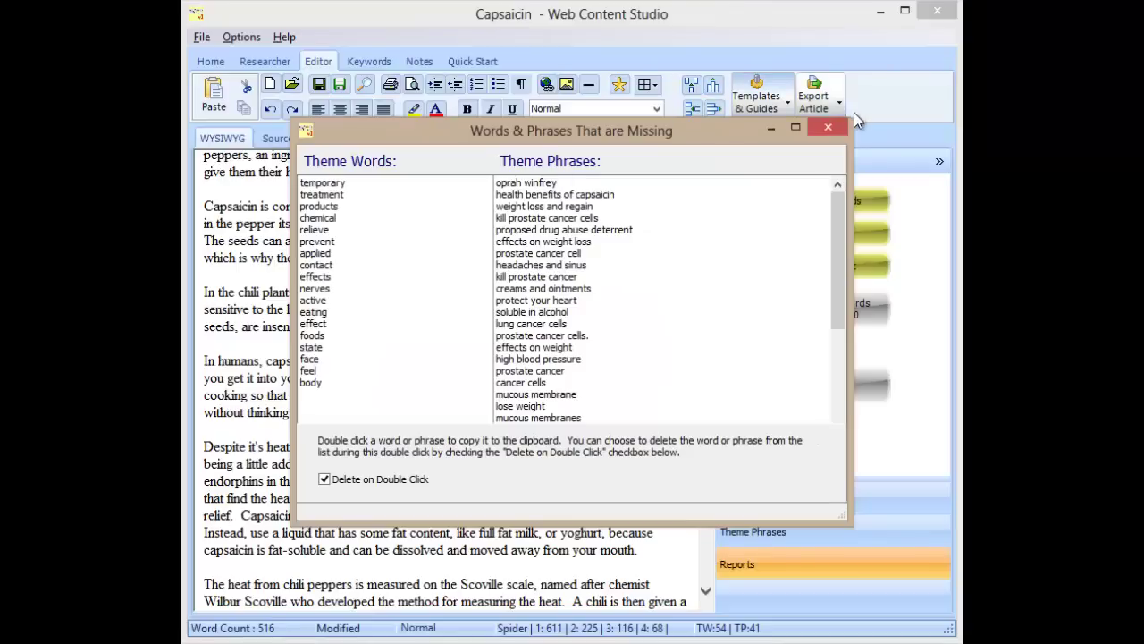
# - Reopen the theme report and review its 83.8% Quality Theme Score and theme word counts
pyautogui.click(833, 126)
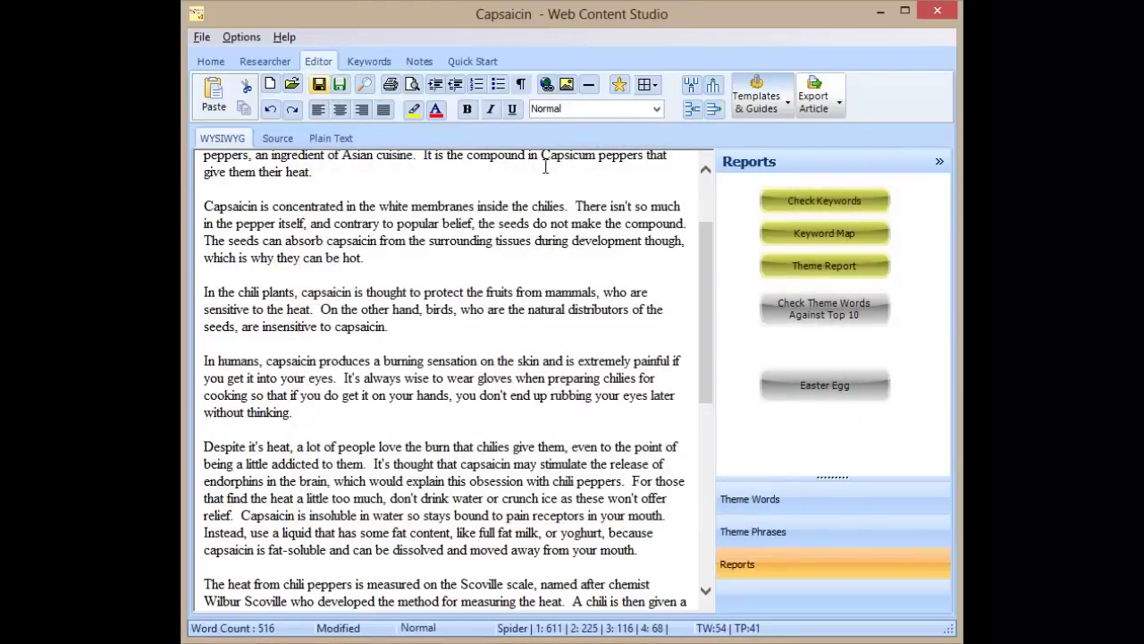
pyautogui.click(836, 268)
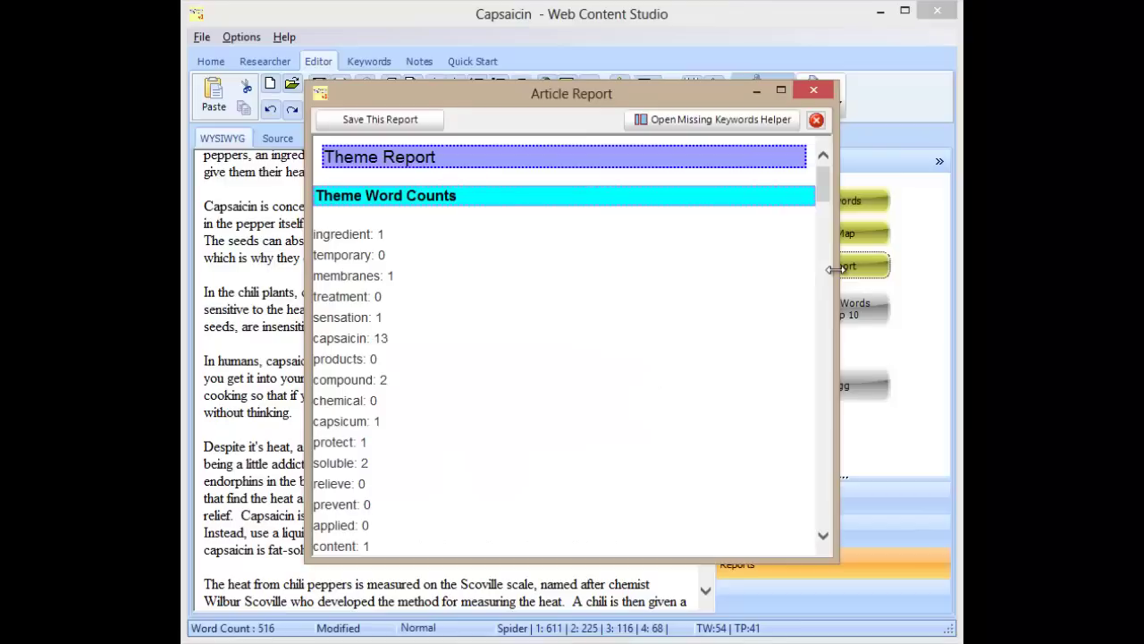
pyautogui.moveTo(823, 168); pyautogui.dragTo(830, 523)
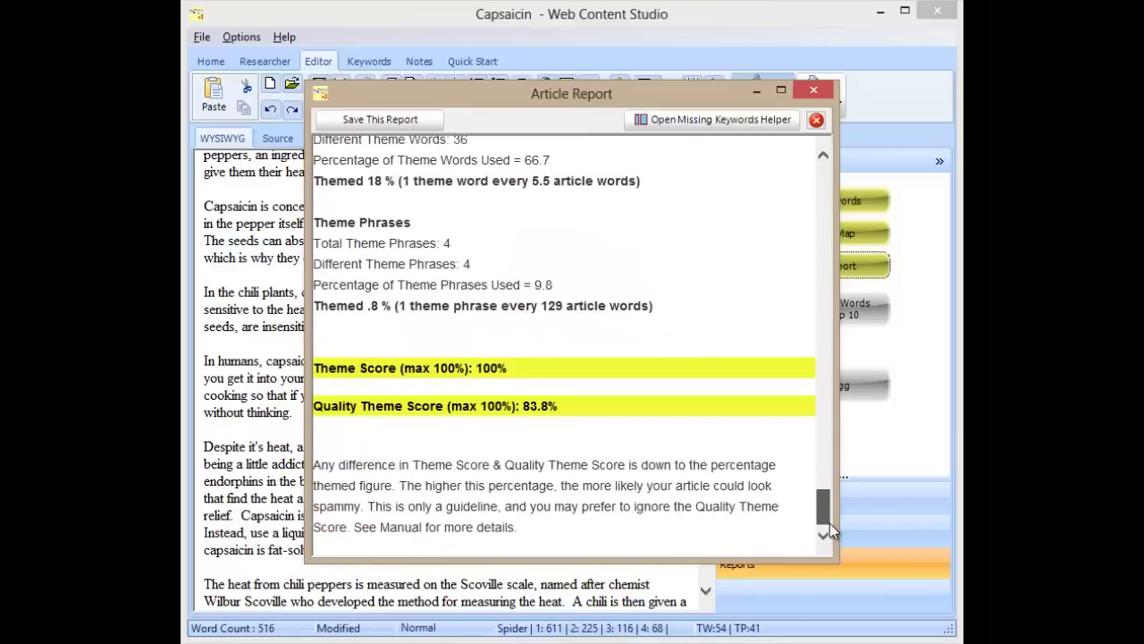
pyautogui.moveTo(477, 368); pyautogui.dragTo(558, 407)
pyautogui.click(566, 416)
pyautogui.scroll(2, 472, 319)
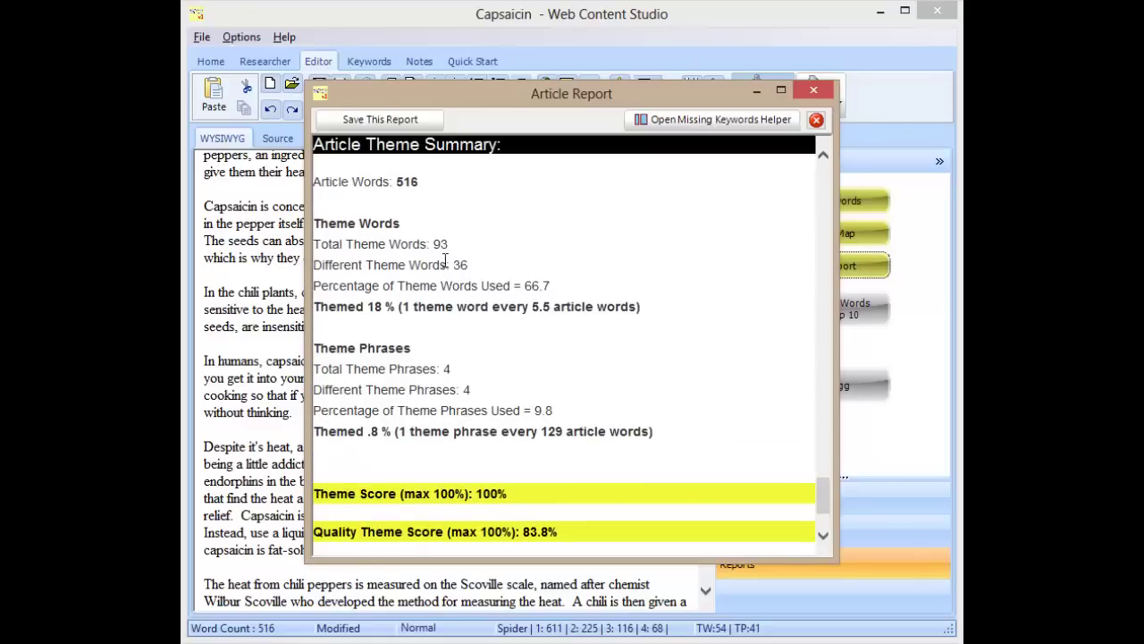
pyautogui.moveTo(445, 260); pyautogui.dragTo(550, 286)
pyautogui.click(473, 264)
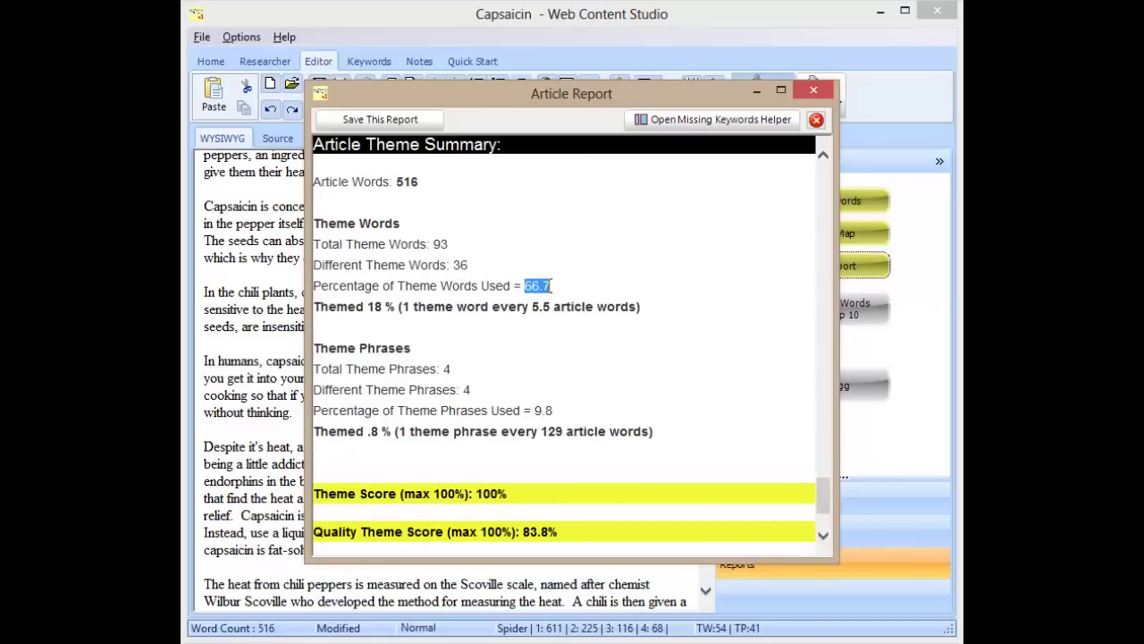
# - Copy 'health benefits of capsaicin' from the missing phrases list and close the report
pyautogui.click(727, 123)
pyautogui.moveTo(607, 143); pyautogui.dragTo(795, 213)
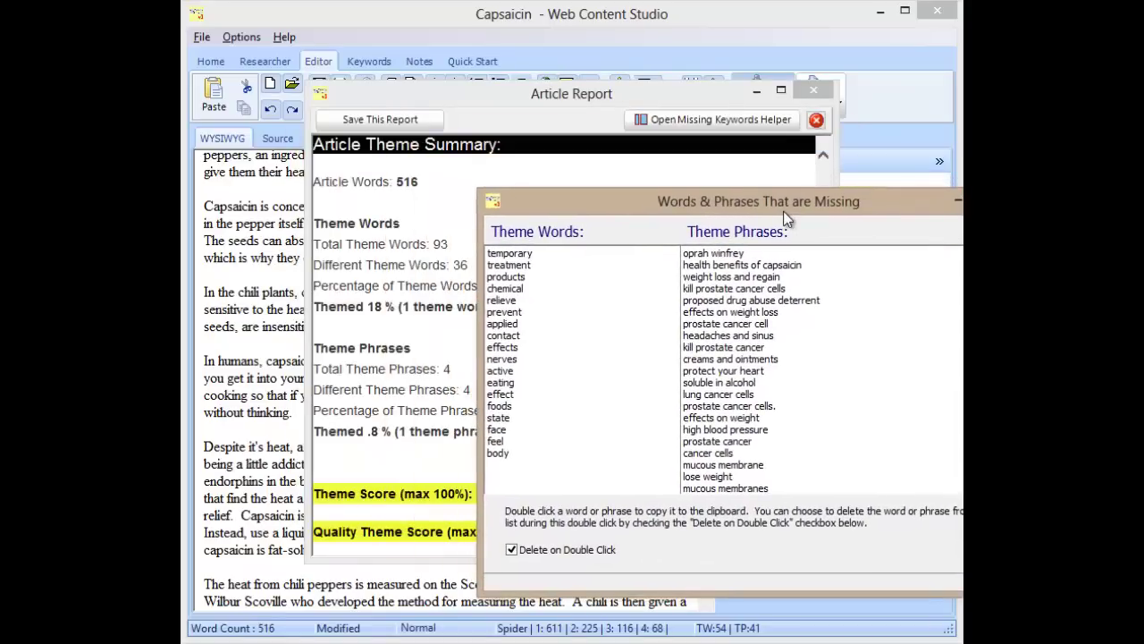
pyautogui.click(781, 266)
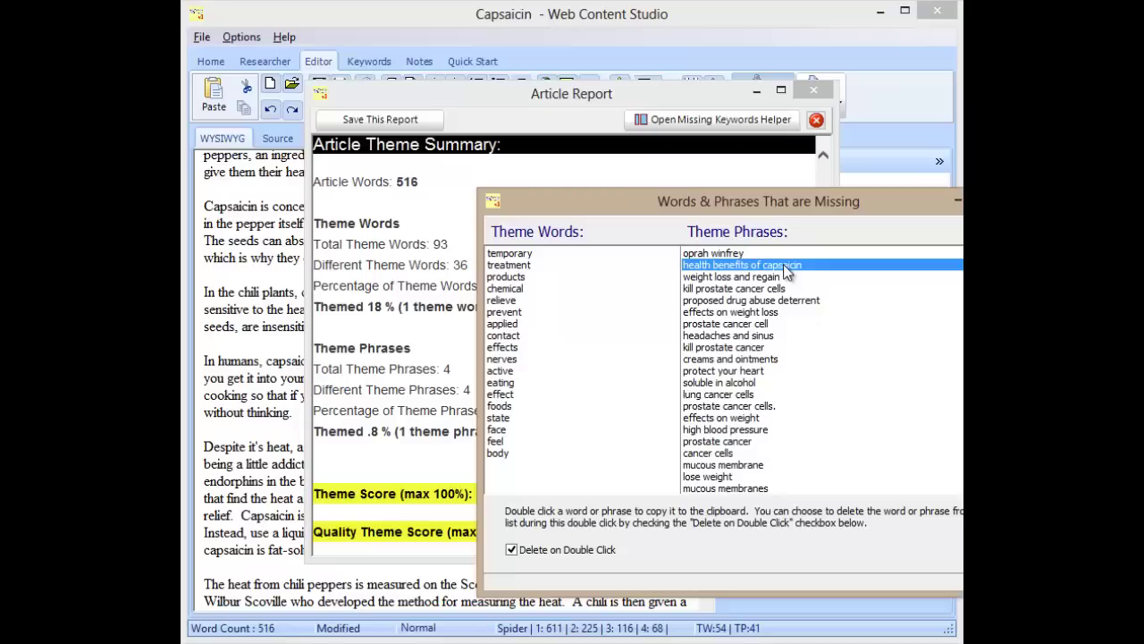
pyautogui.doubleClick(783, 264)
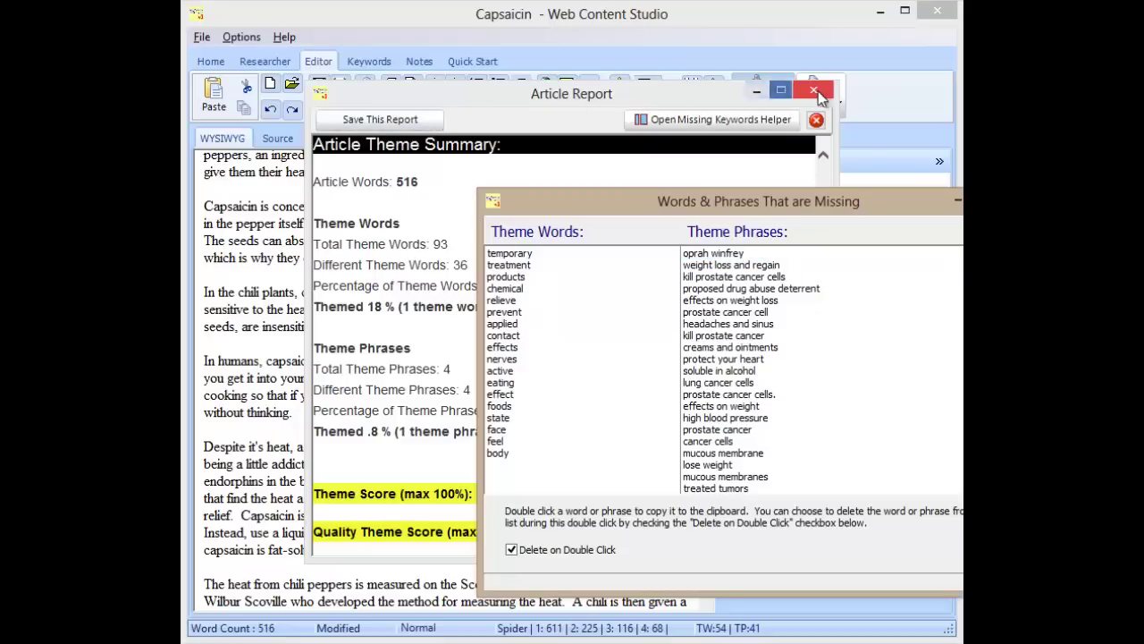
pyautogui.click(814, 90)
# - Paste 'health benefits of capsaicin' on a new line above the health research paragraph
pyautogui.moveTo(570, 197); pyautogui.dragTo(1006, 220)
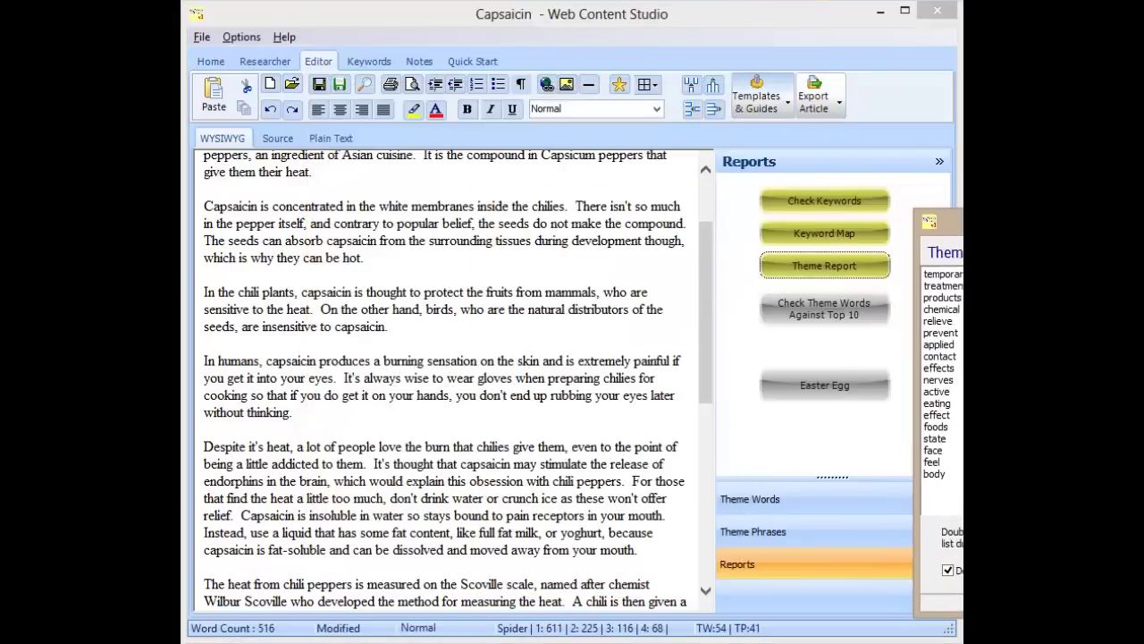
pyautogui.moveTo(702, 330); pyautogui.dragTo(742, 573)
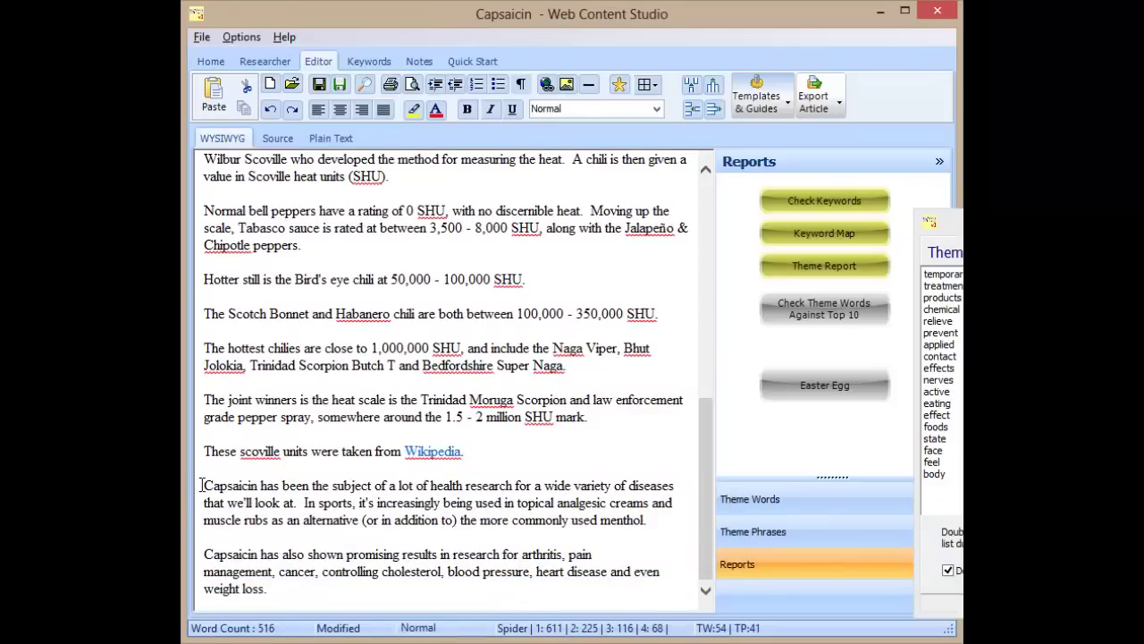
pyautogui.press('Return')
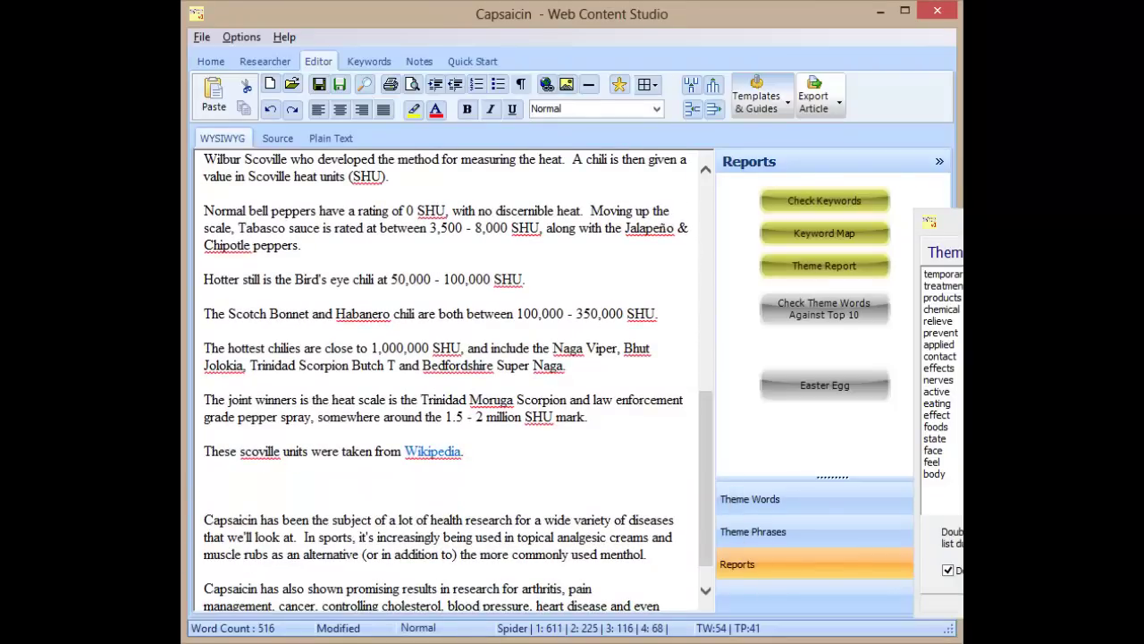
pyautogui.write('health benefits of capsaicin')
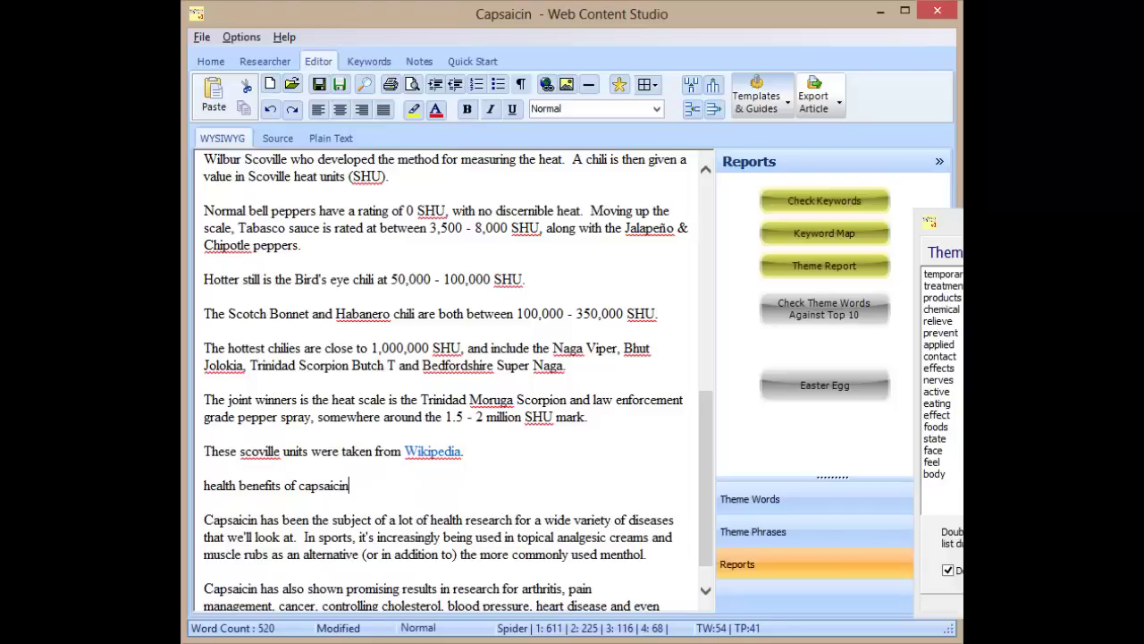
# - Capitalise it to 'Health benefits of capsaicin' and format the line as Heading 2
pyautogui.click(204, 485)
pyautogui.press('Delete')
pyautogui.write('H')
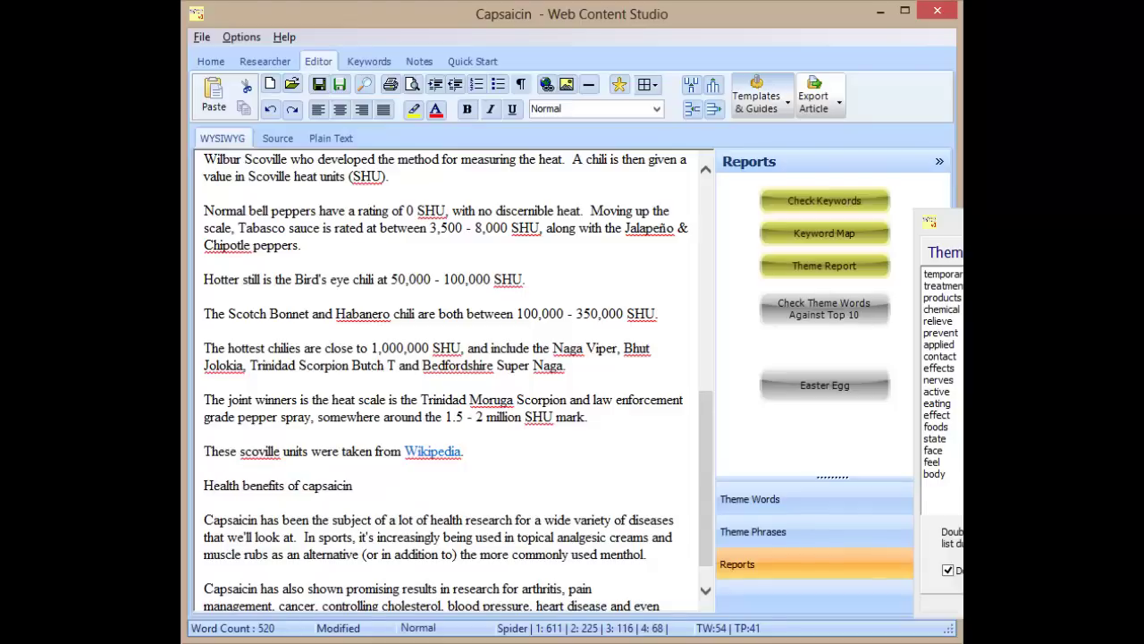
pyautogui.hotkey('shift', 'Home')
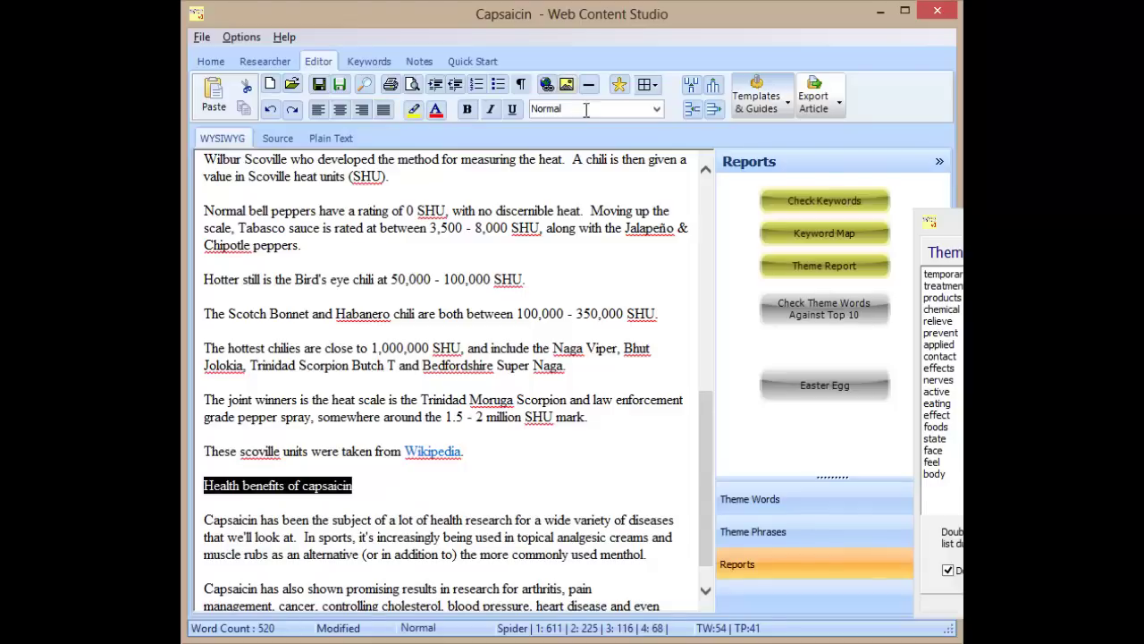
pyautogui.click(656, 108)
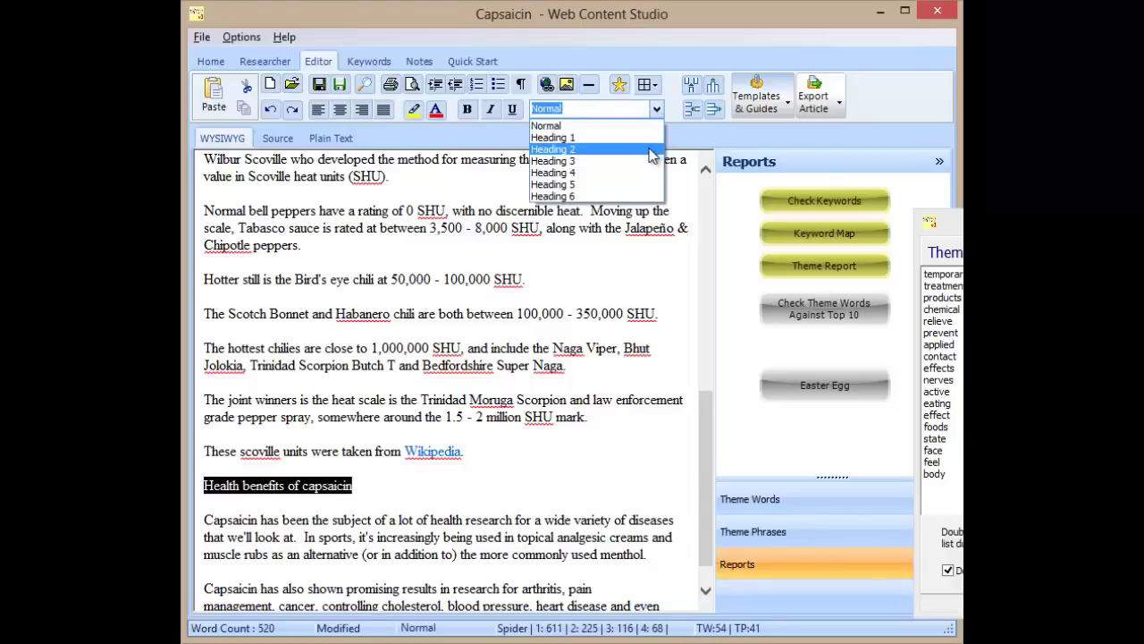
pyautogui.click(572, 146)
pyautogui.click(390, 522)
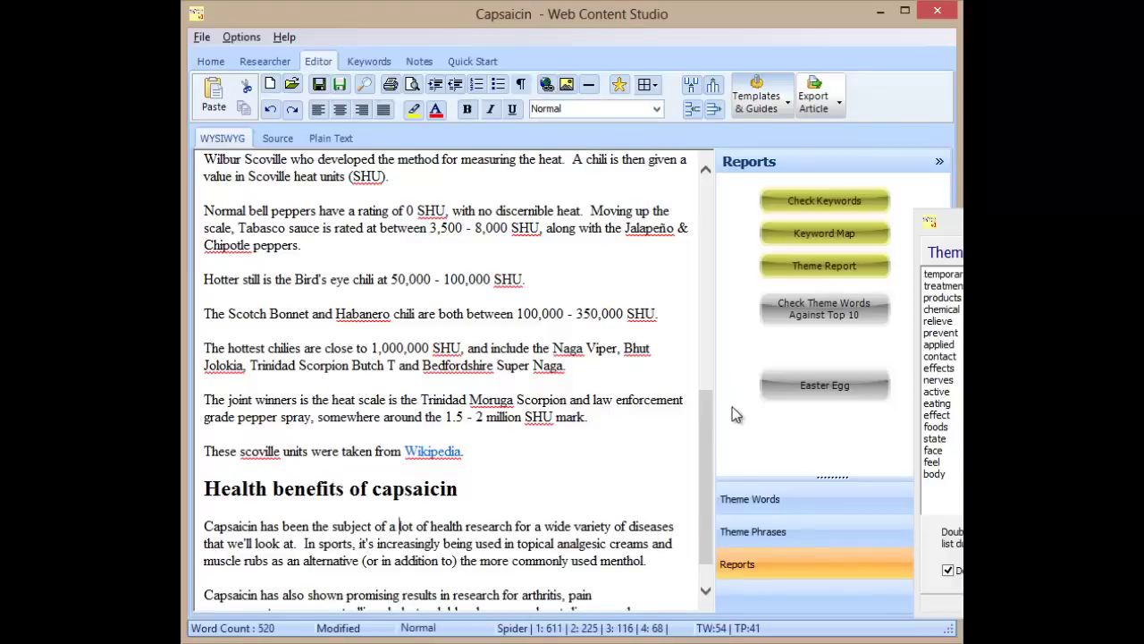
pyautogui.moveTo(713, 414); pyautogui.dragTo(712, 204)
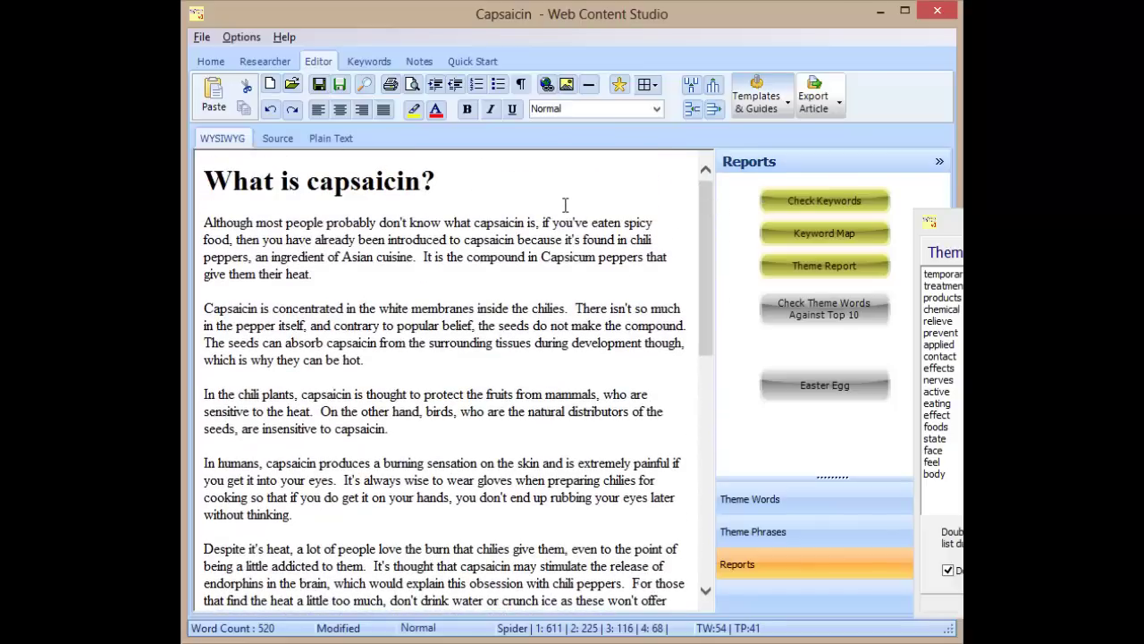
# - Insert 'headaches and sinus problems,' before 'heart disease' in the last paragraph
pyautogui.scroll(-10, 569, 208)
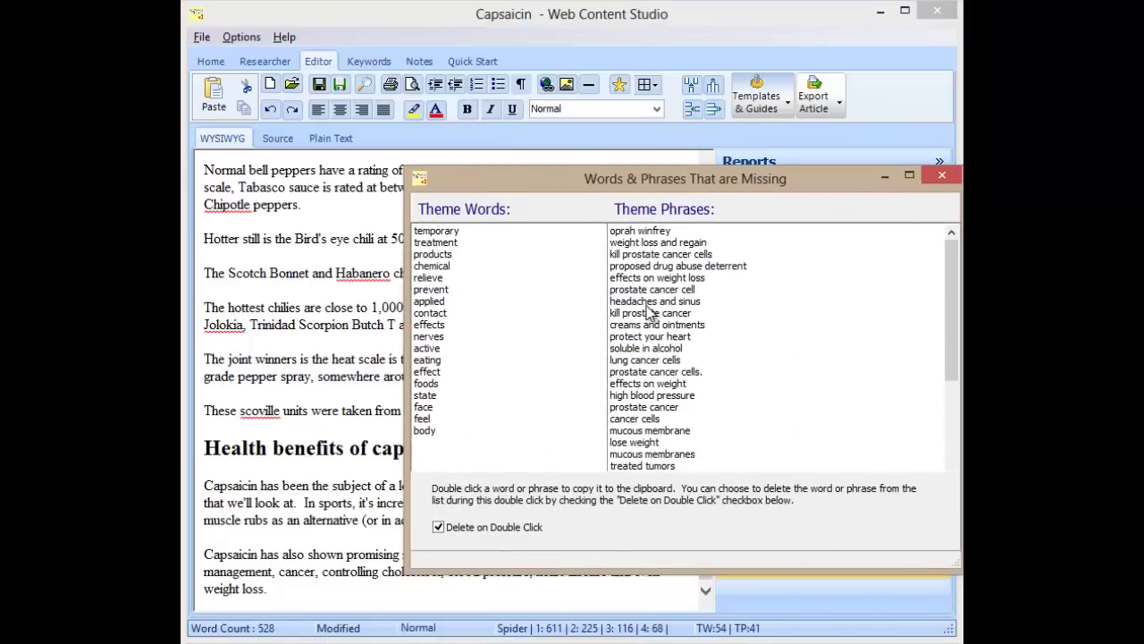
pyautogui.click(650, 304)
pyautogui.doubleClick(650, 303)
pyautogui.click(684, 7)
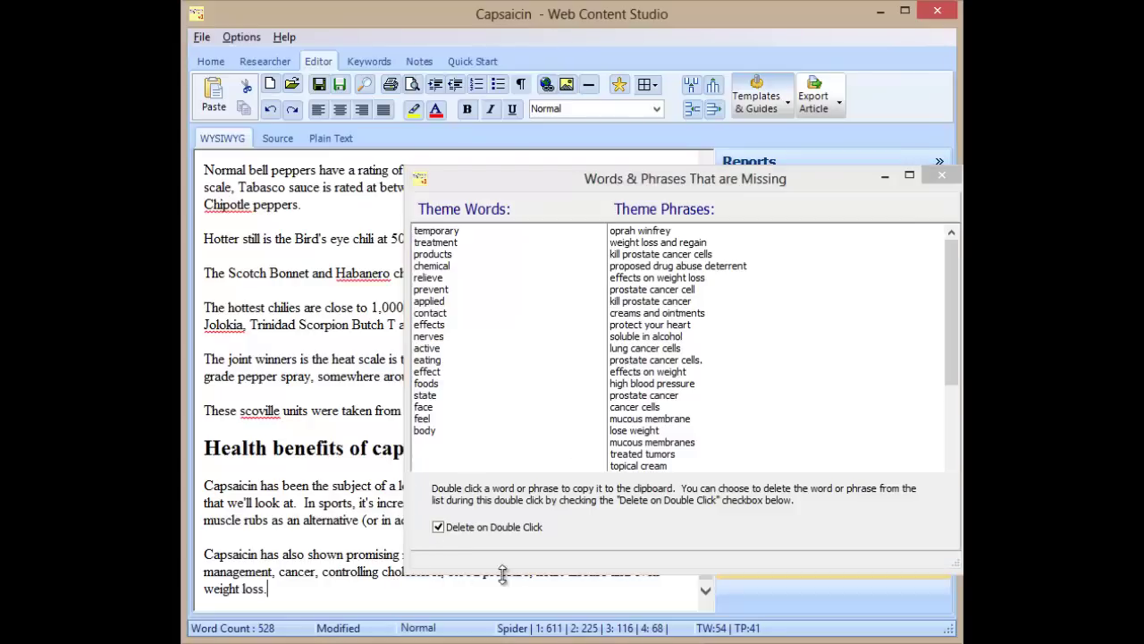
pyautogui.moveTo(491, 172); pyautogui.dragTo(849, 94)
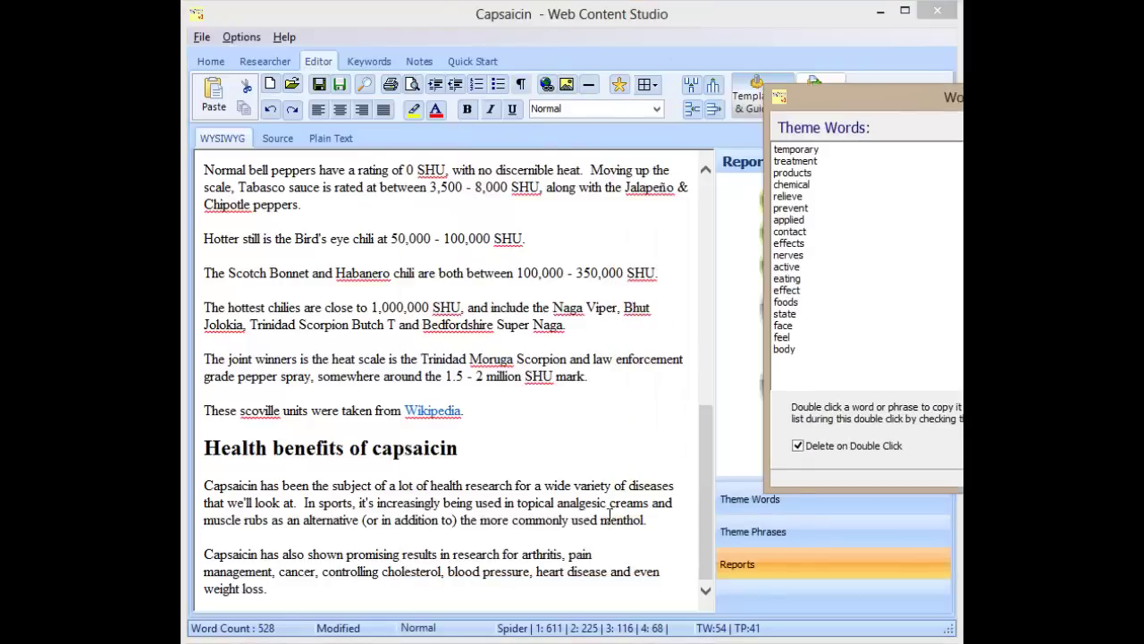
pyautogui.click(537, 572)
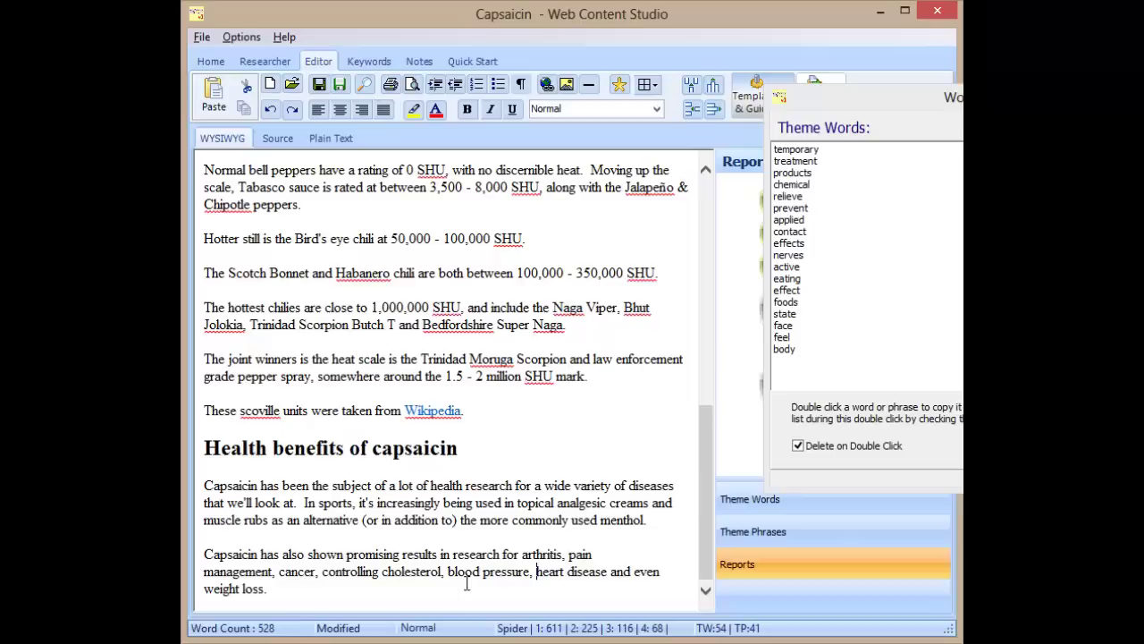
pyautogui.write('headaches and sinus')
pyautogui.write('problems,')
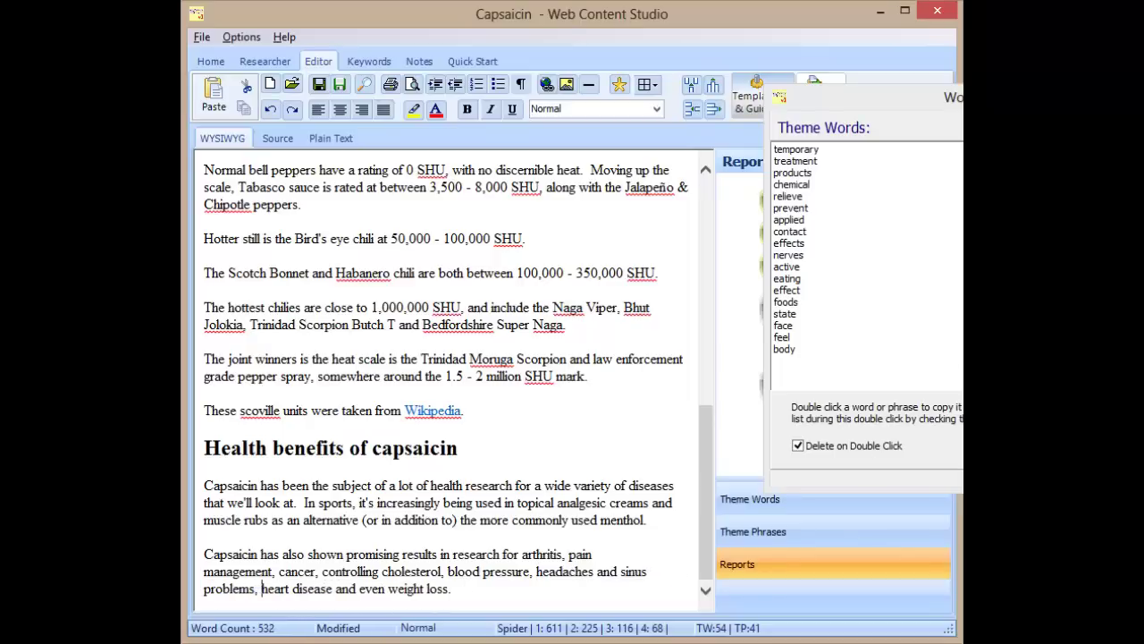
# - Add 'high blood pressure' after 'cholesterol,' in the same condition list
pyautogui.moveTo(997, 108); pyautogui.dragTo(437, 103)
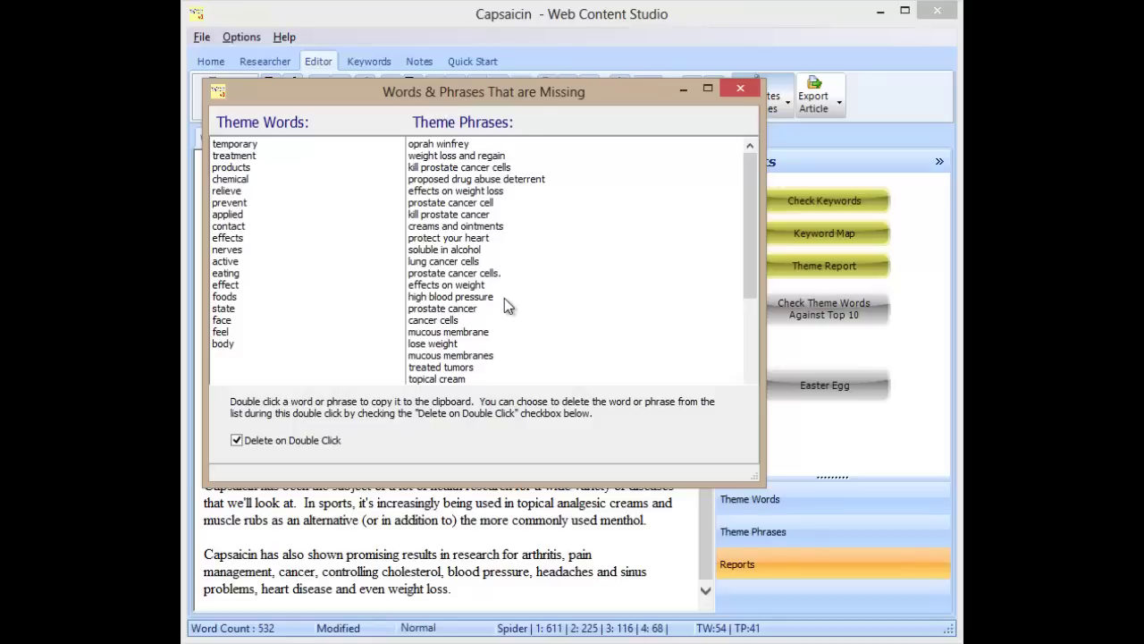
pyautogui.click(431, 298)
pyautogui.click(446, 570)
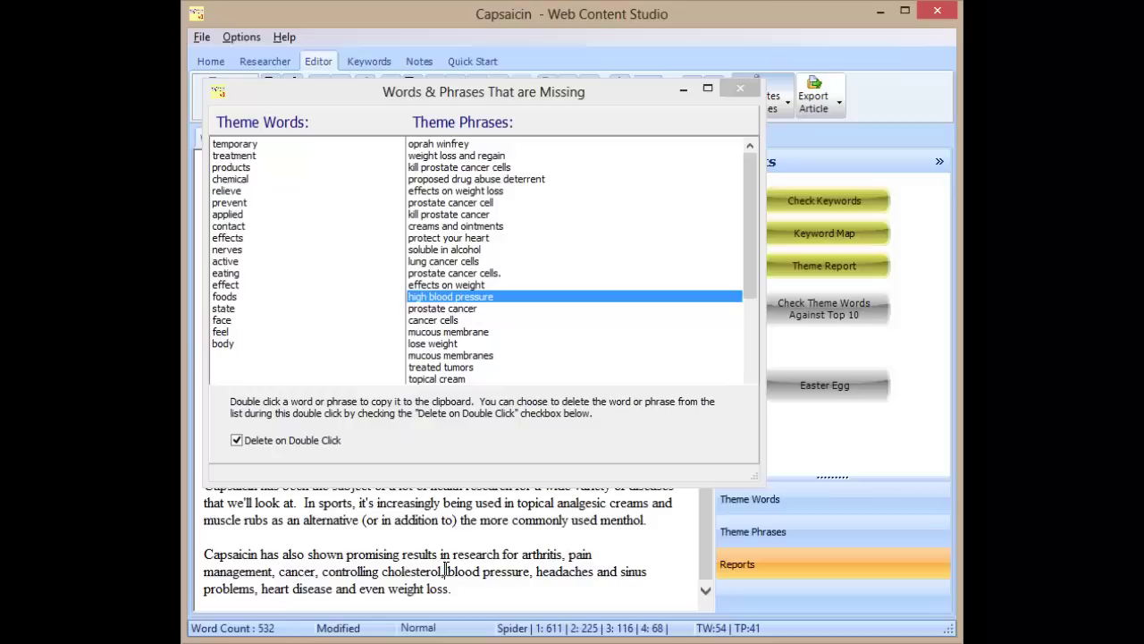
pyautogui.write('high')
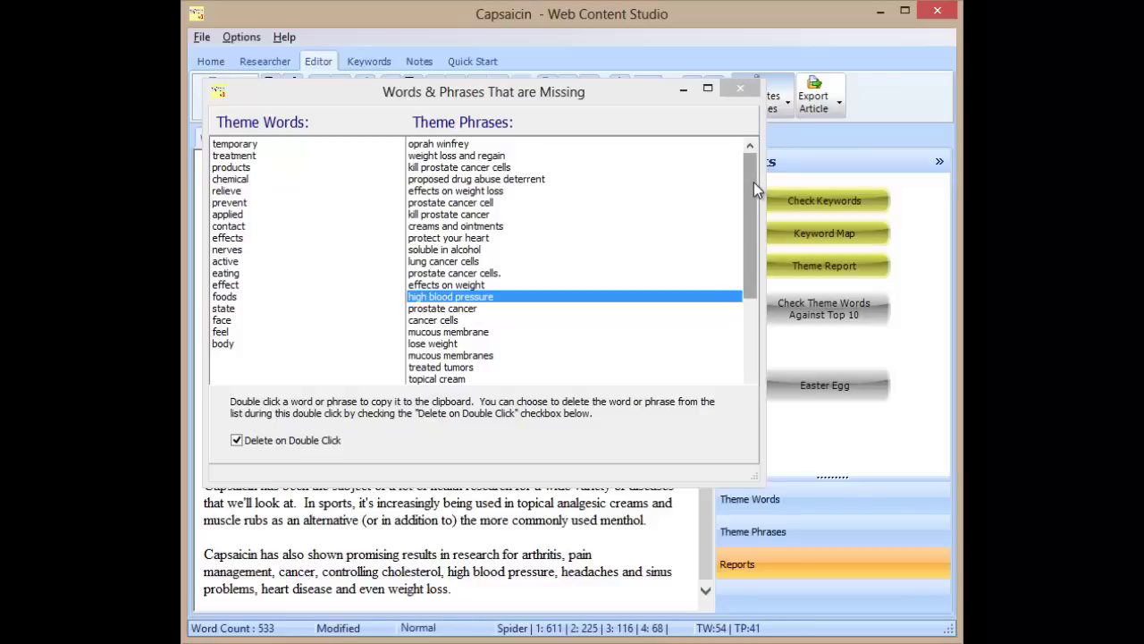
pyautogui.click(740, 88)
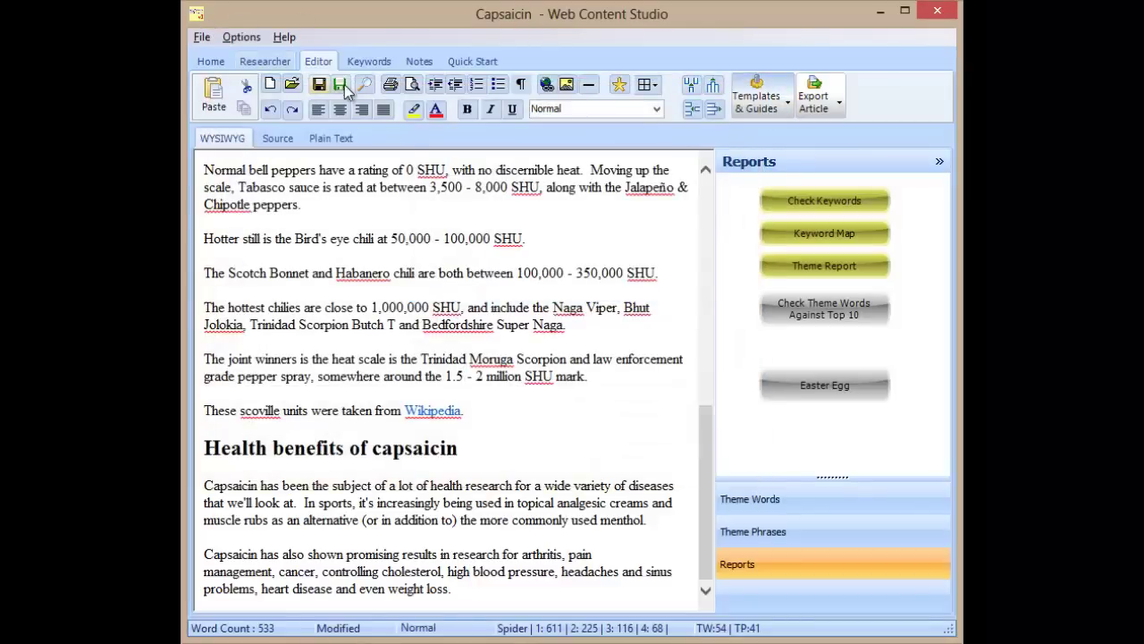
pyautogui.click(806, 269)
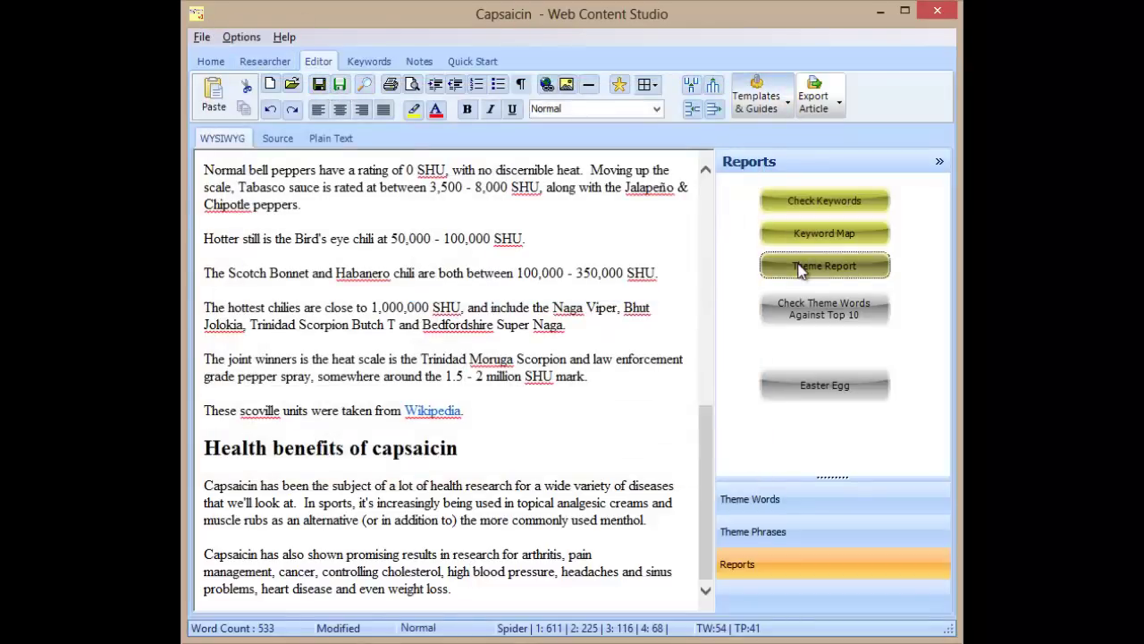
pyautogui.moveTo(822, 185); pyautogui.dragTo(827, 506)
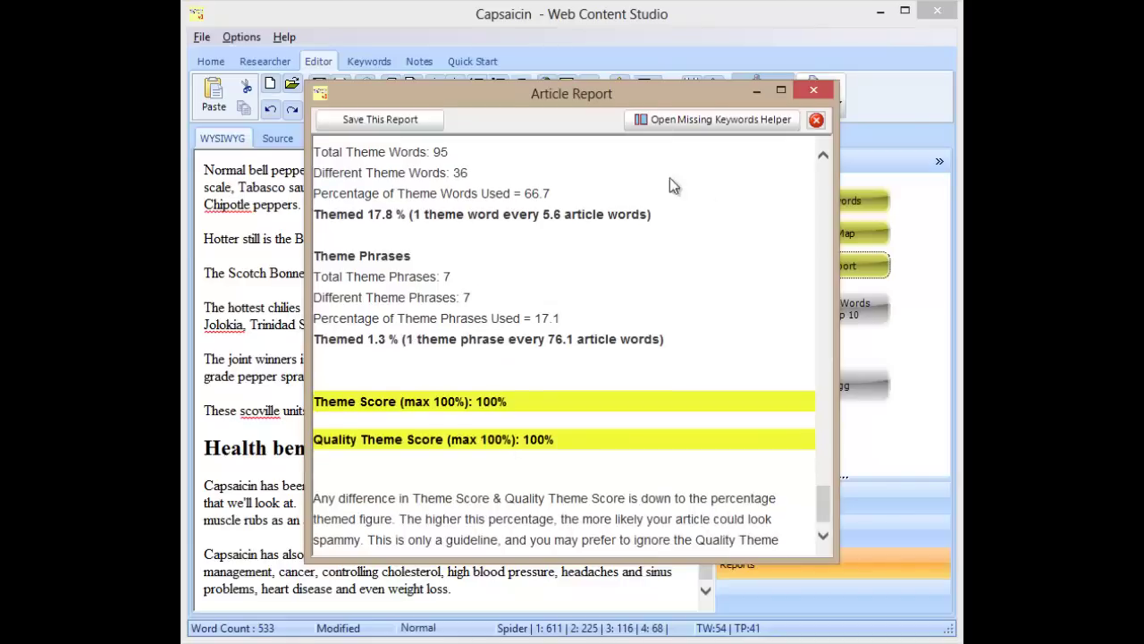
pyautogui.moveTo(824, 504)
pyautogui.mouseDown()
pyautogui.moveTo(823, 472)
pyautogui.moveTo(823, 509)
pyautogui.mouseUp()
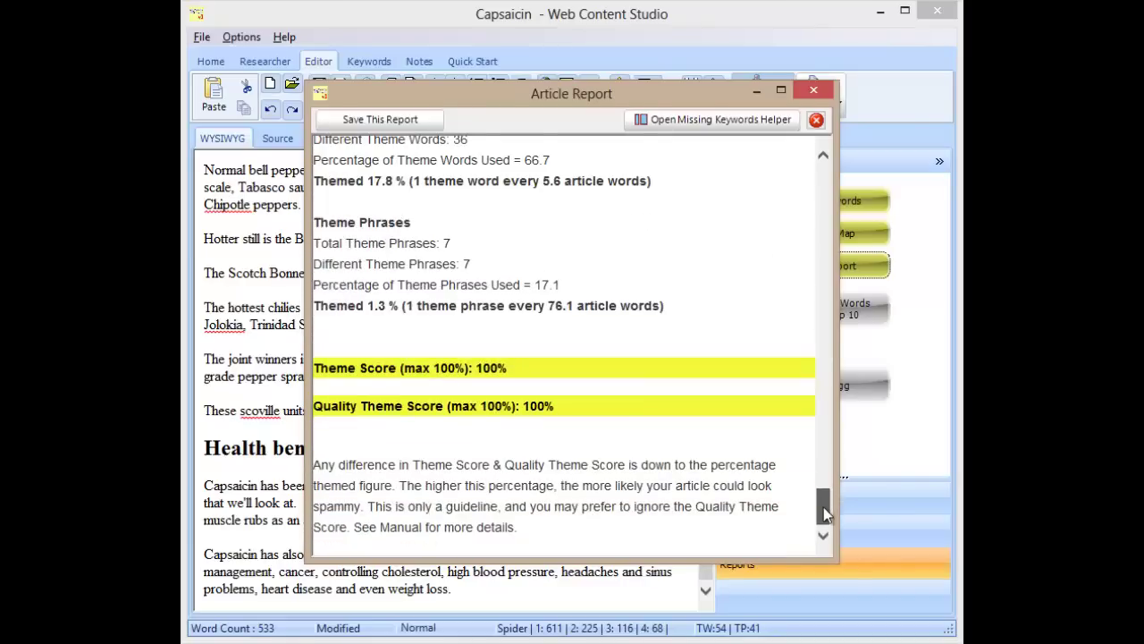
pyautogui.click(816, 119)
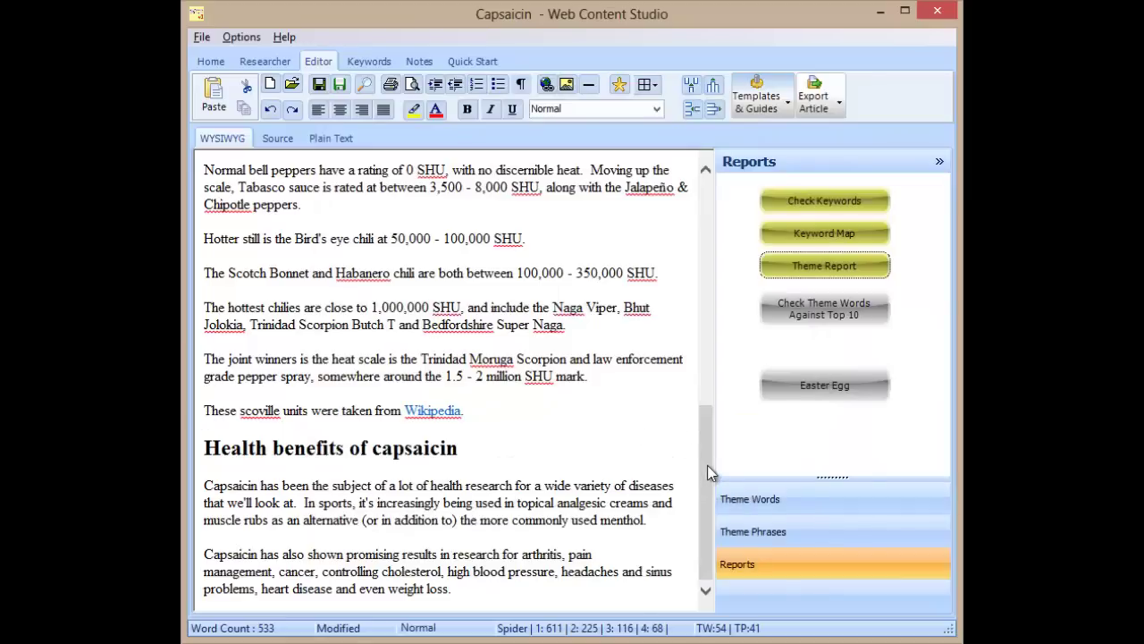
pyautogui.moveTo(710, 467); pyautogui.dragTo(738, 185)
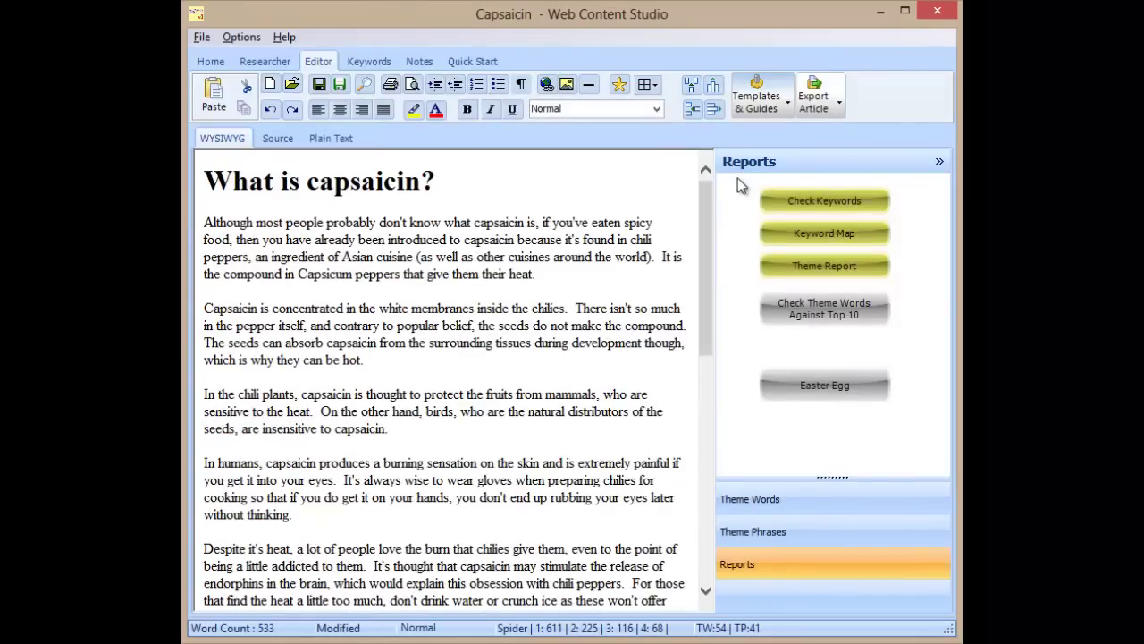